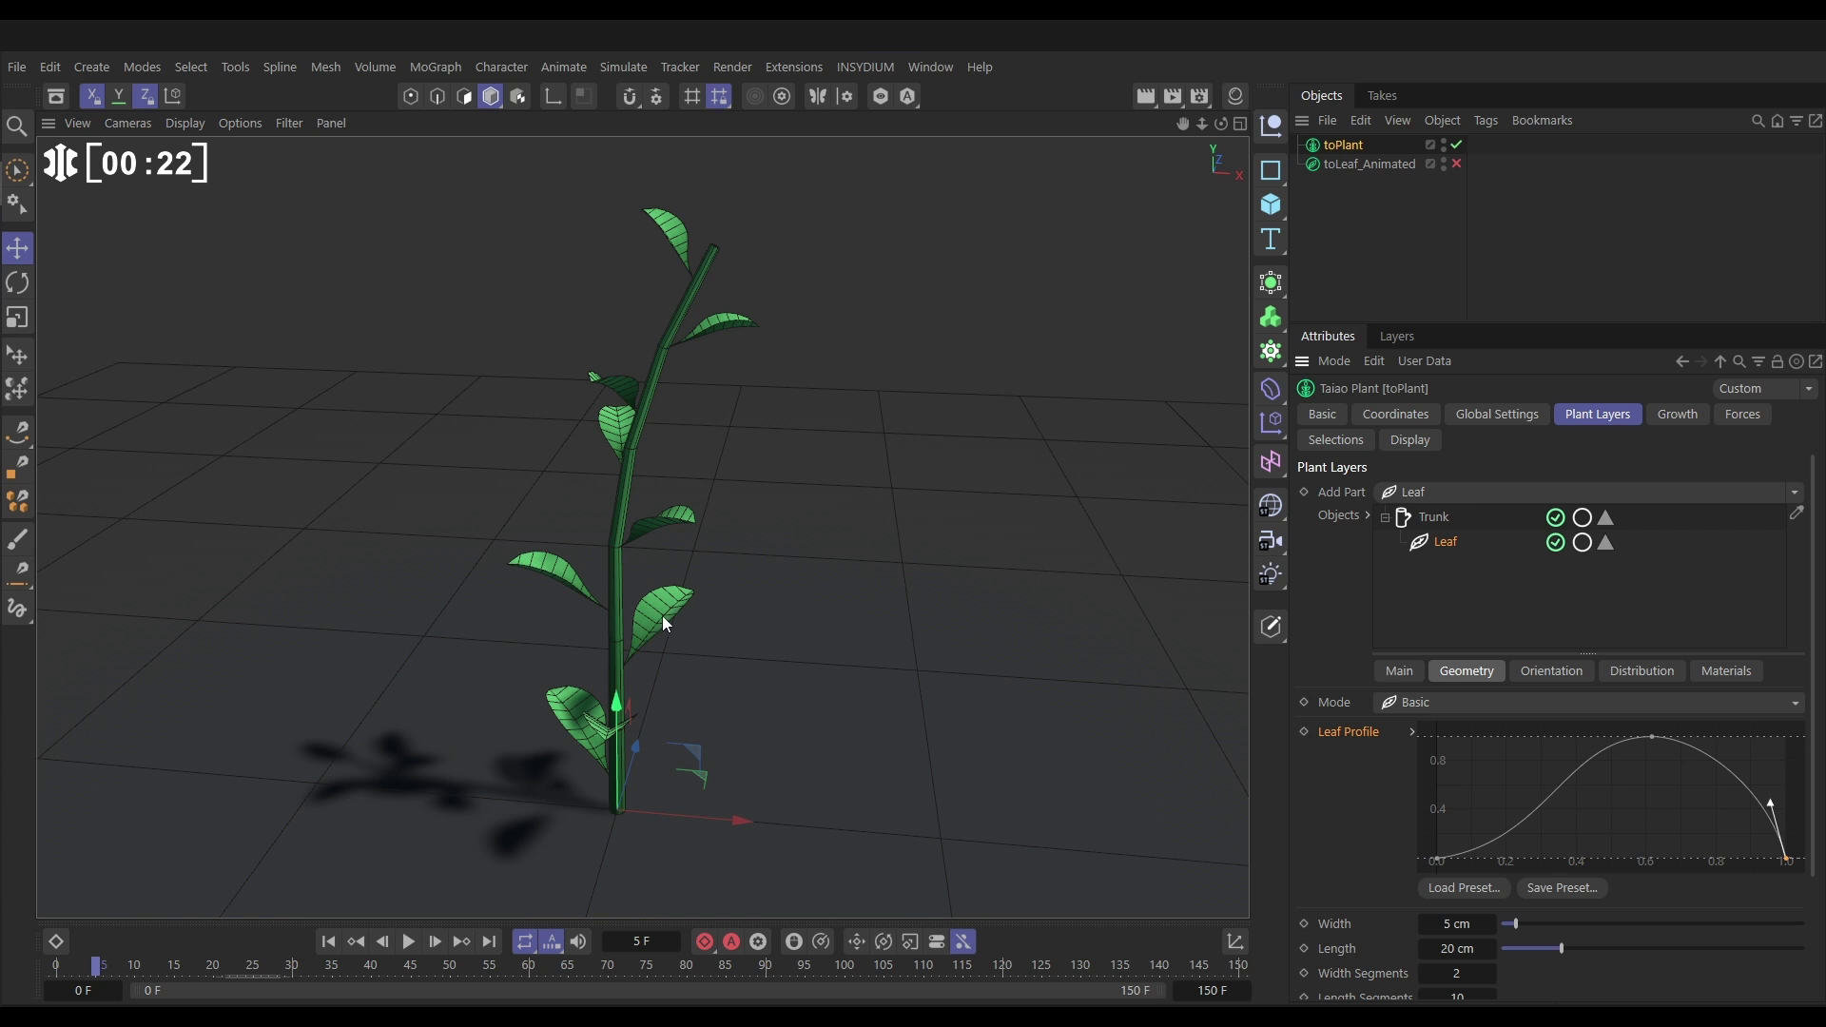
# Orbit the viewport slightly around the Taiao plant
pyautogui.keyDown('alt'); pyautogui.moveTo(663, 612); pyautogui.dragTo(650, 578); pyautogui.keyUp('alt')
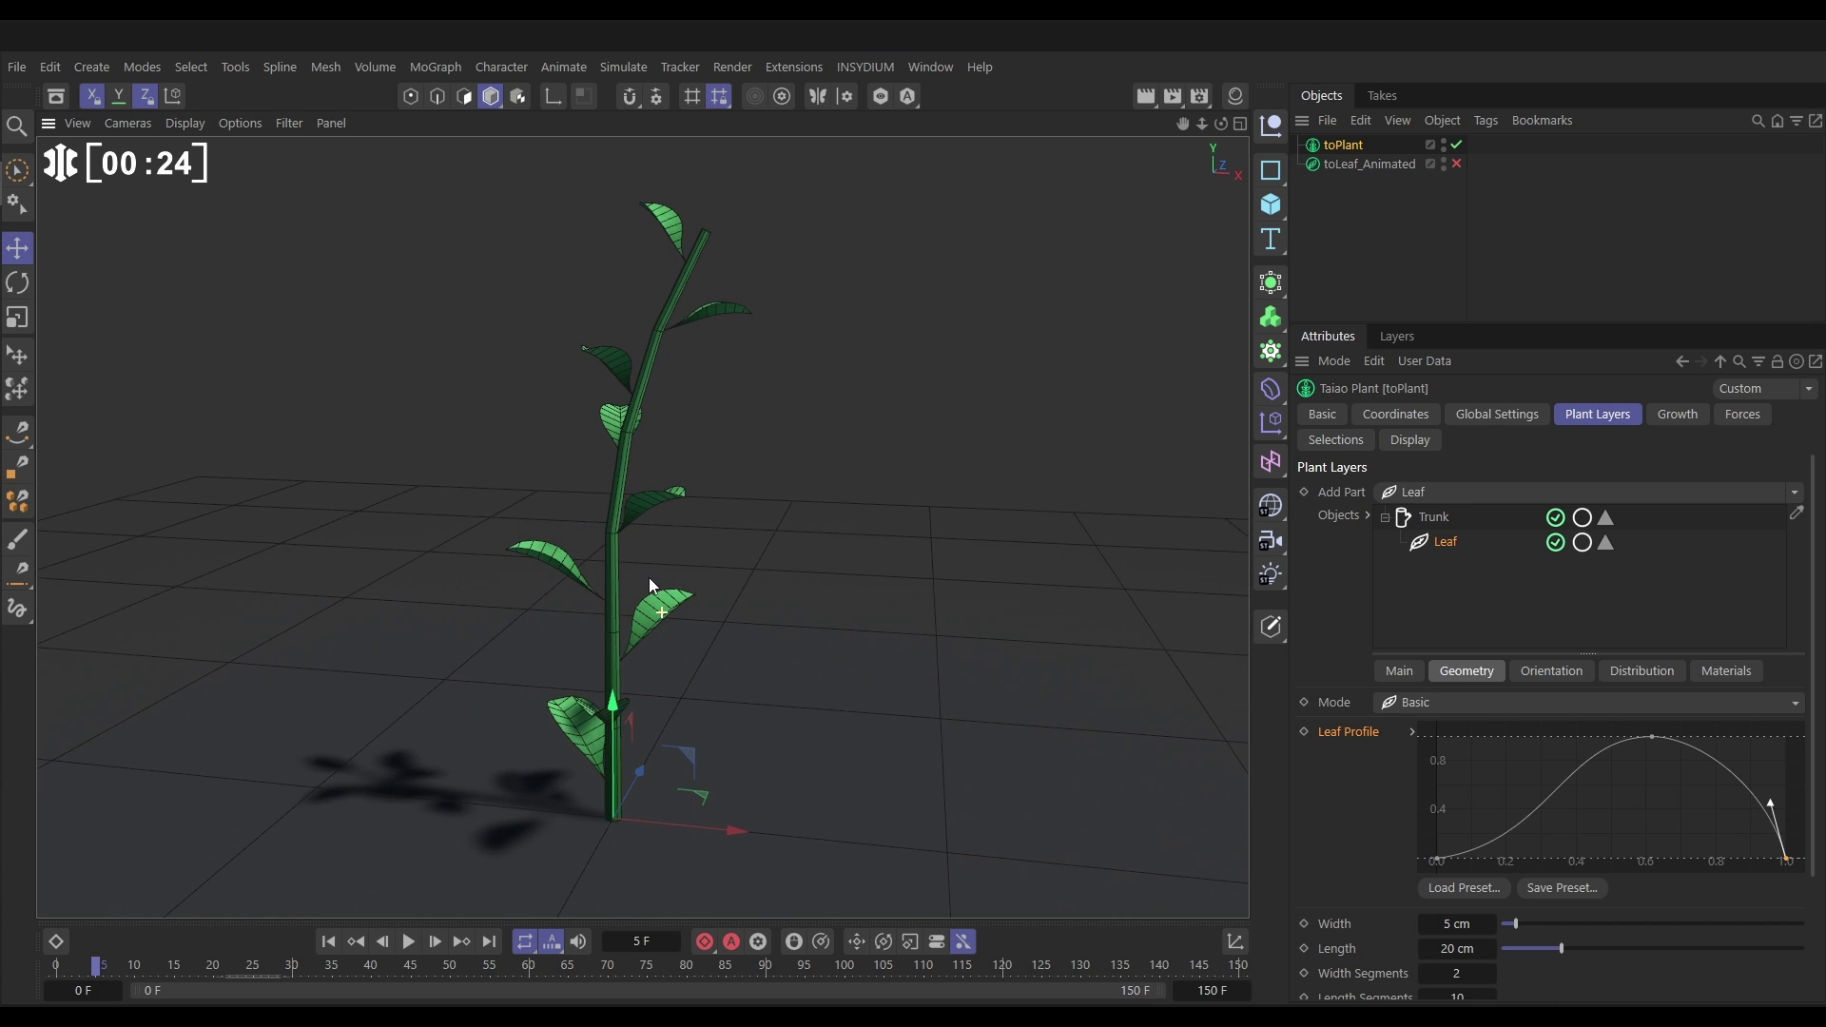
pyautogui.click(1675, 416)
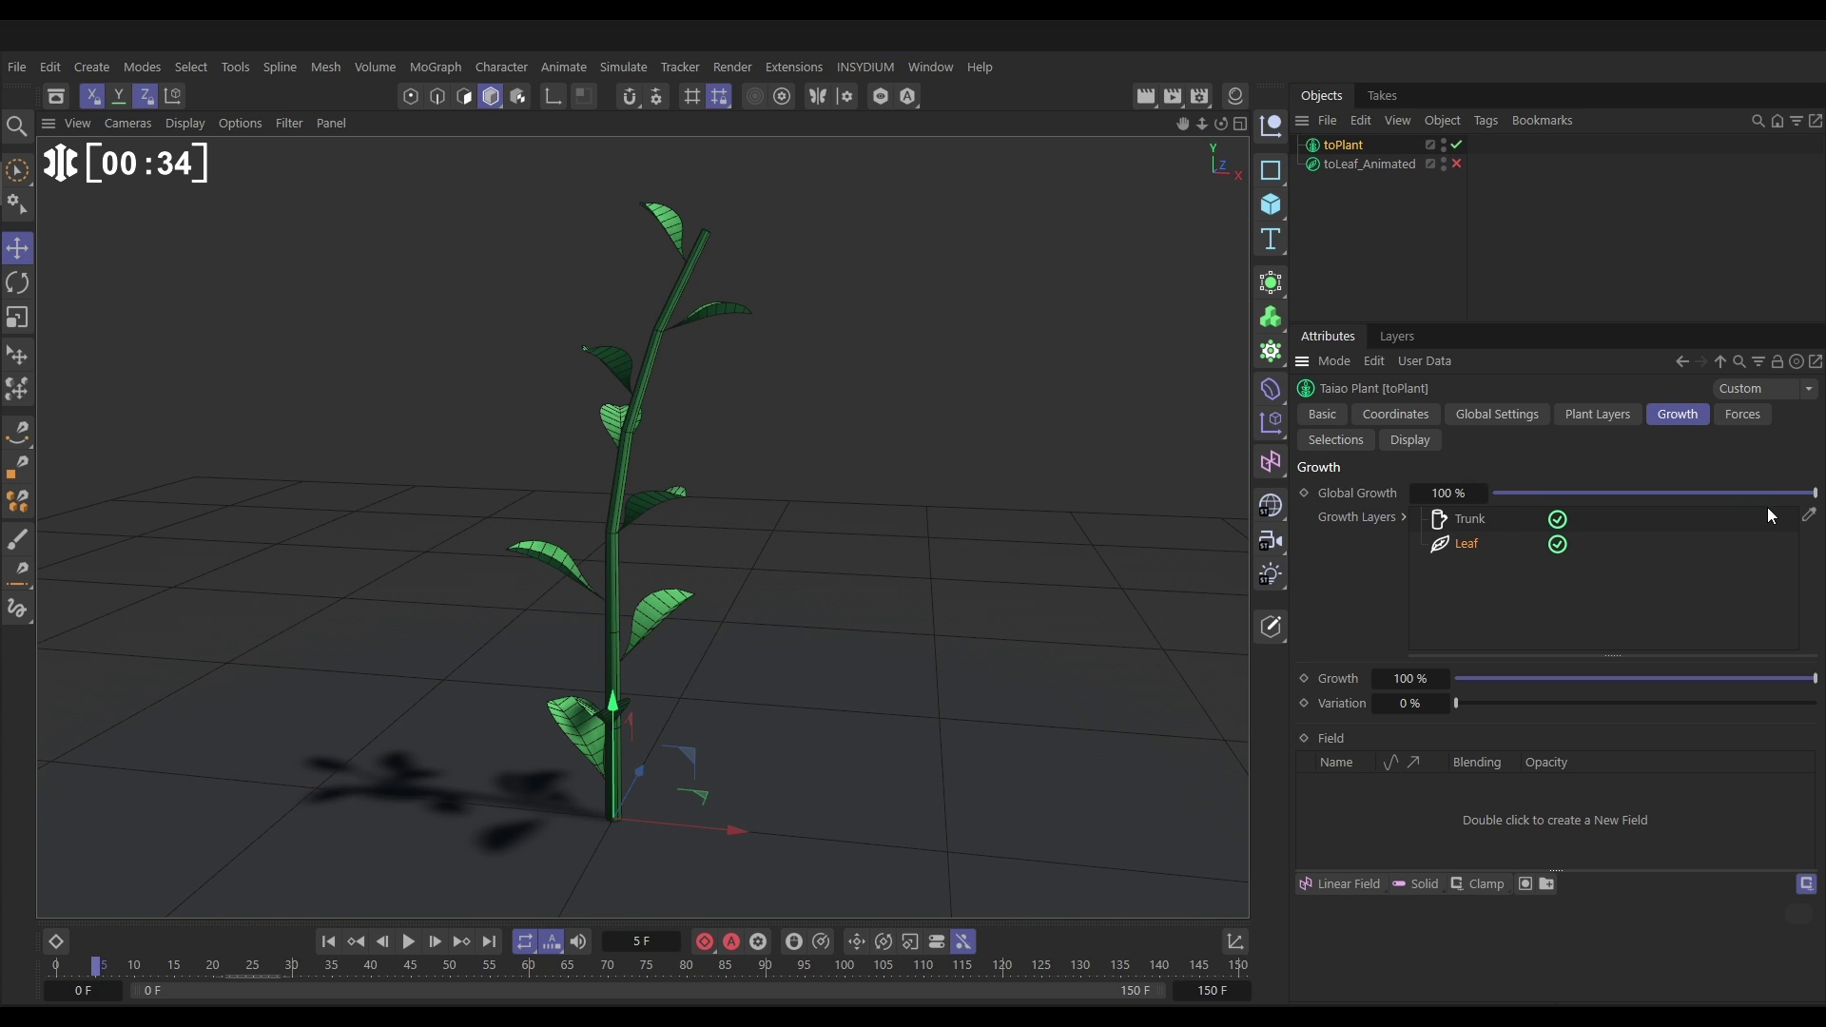
pyautogui.moveTo(1813, 491)
pyautogui.mouseDown()
pyautogui.moveTo(1709, 494)
pyautogui.moveTo(1813, 492)
pyautogui.mouseUp()
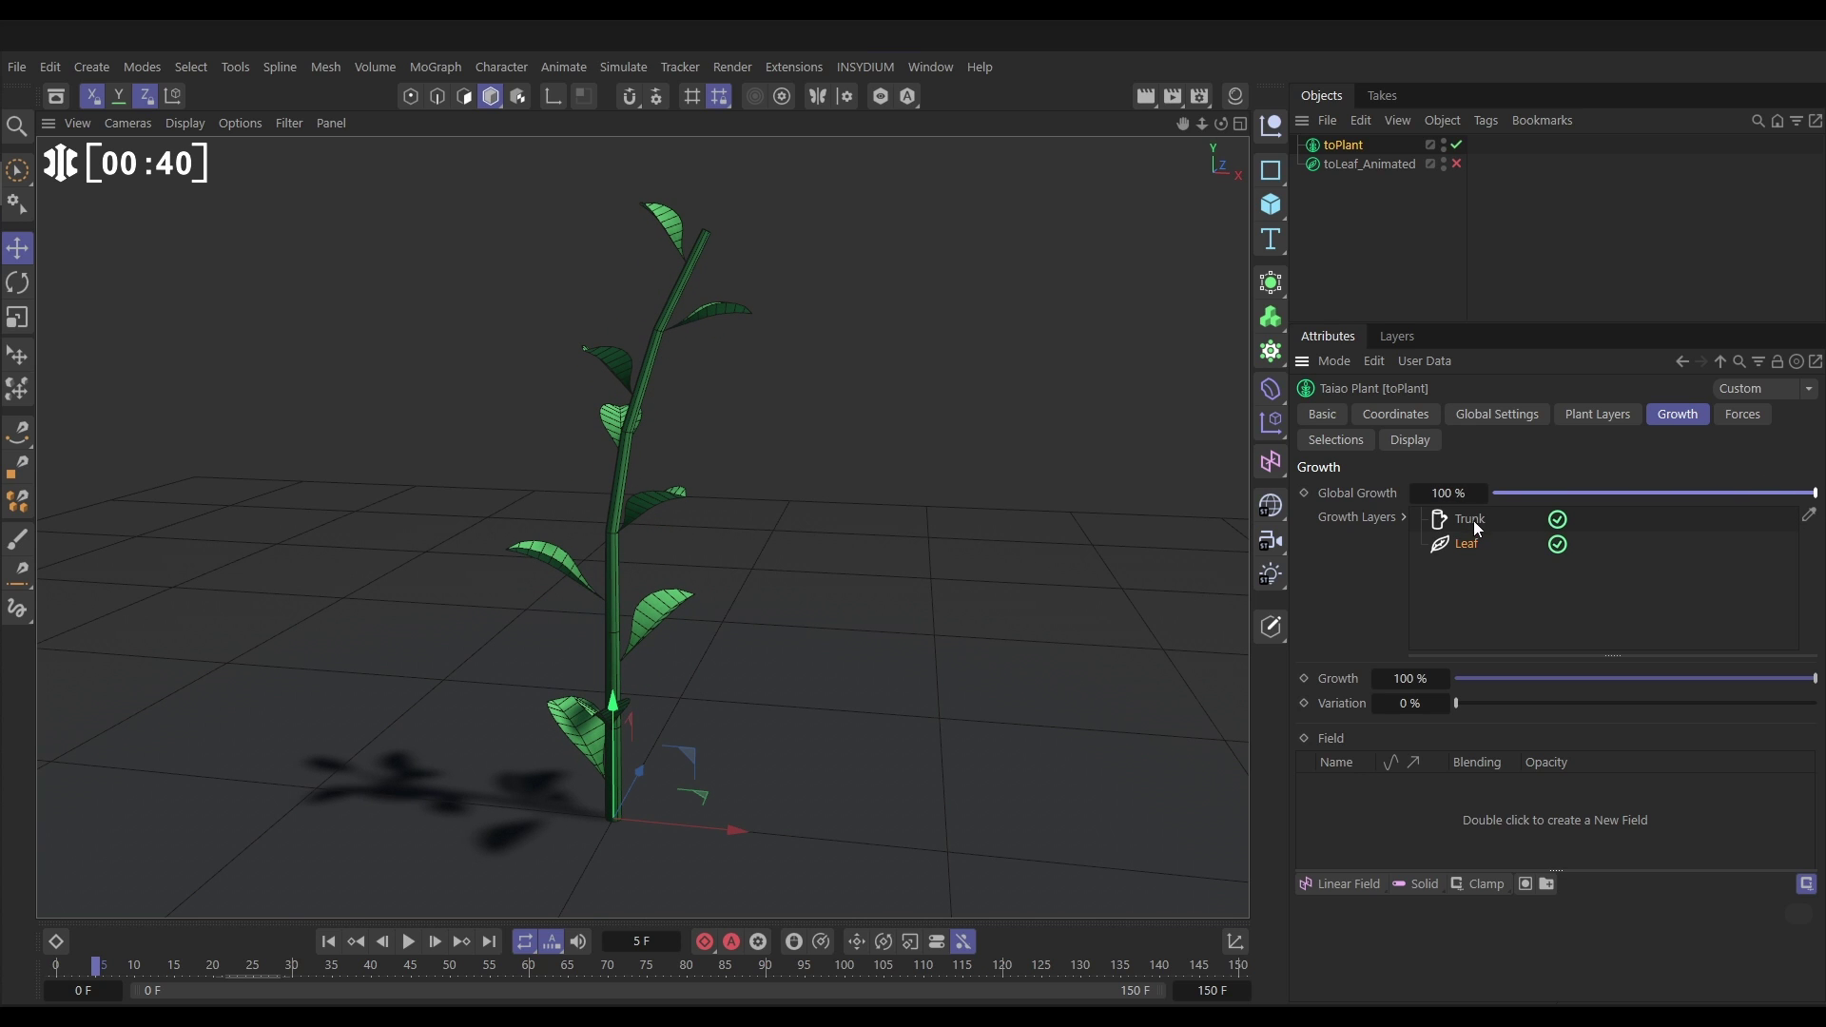
pyautogui.click(1461, 544)
pyautogui.moveTo(1811, 679)
pyautogui.mouseDown()
pyautogui.moveTo(1655, 682)
pyautogui.moveTo(1695, 679)
pyautogui.mouseUp()
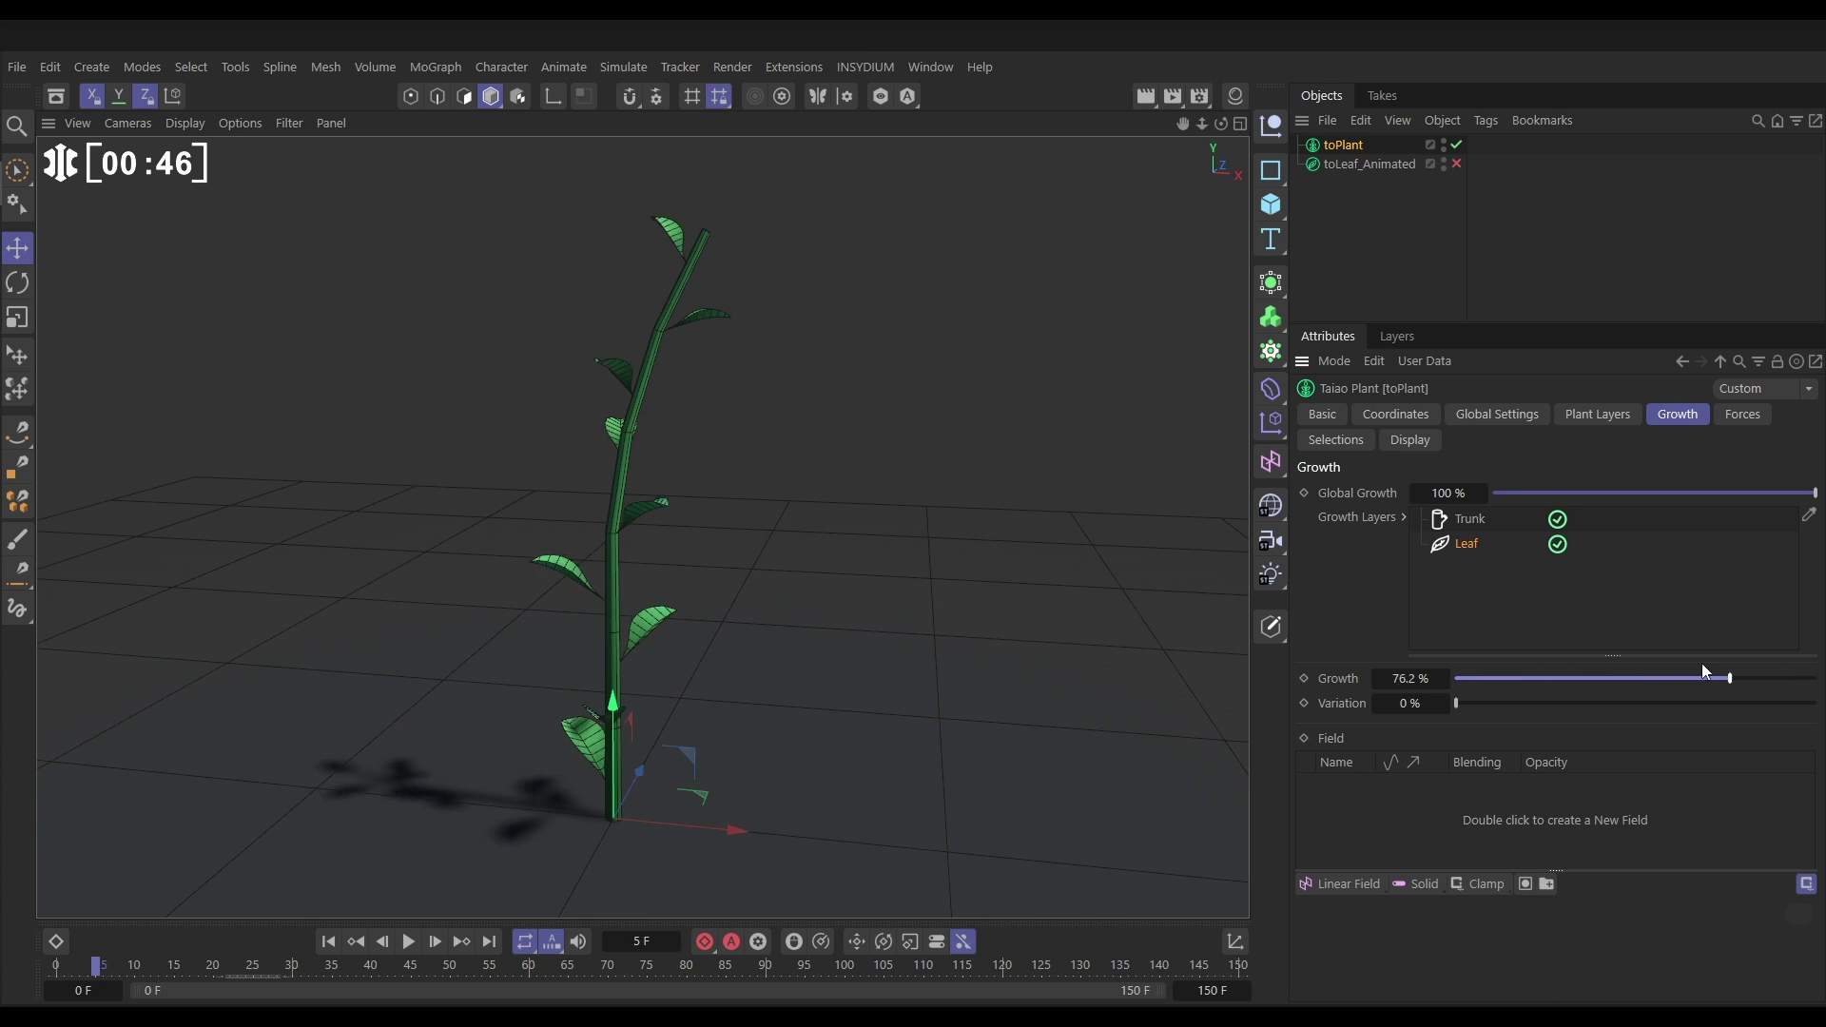
pyautogui.moveTo(1457, 703)
pyautogui.mouseDown()
pyautogui.moveTo(1626, 703)
pyautogui.moveTo(1313, 678)
pyautogui.moveTo(1815, 679)
pyautogui.mouseUp()
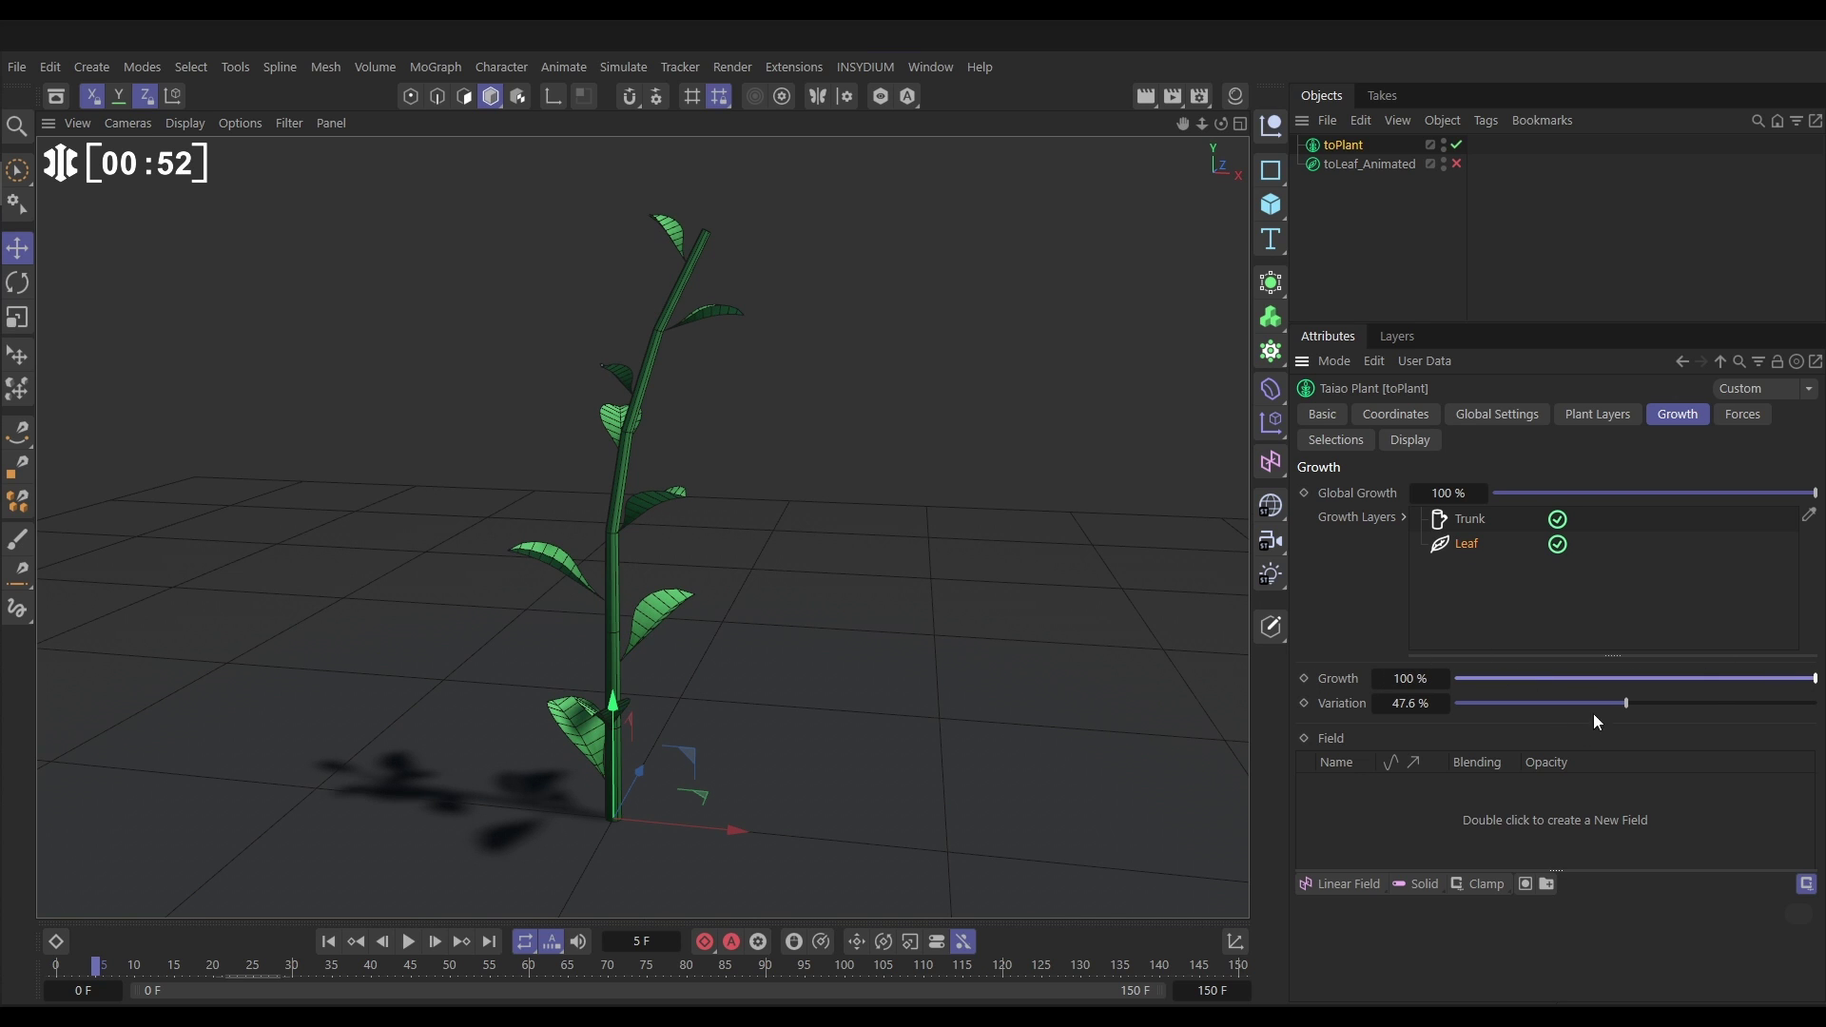
pyautogui.moveTo(1626, 703); pyautogui.dragTo(1448, 703)
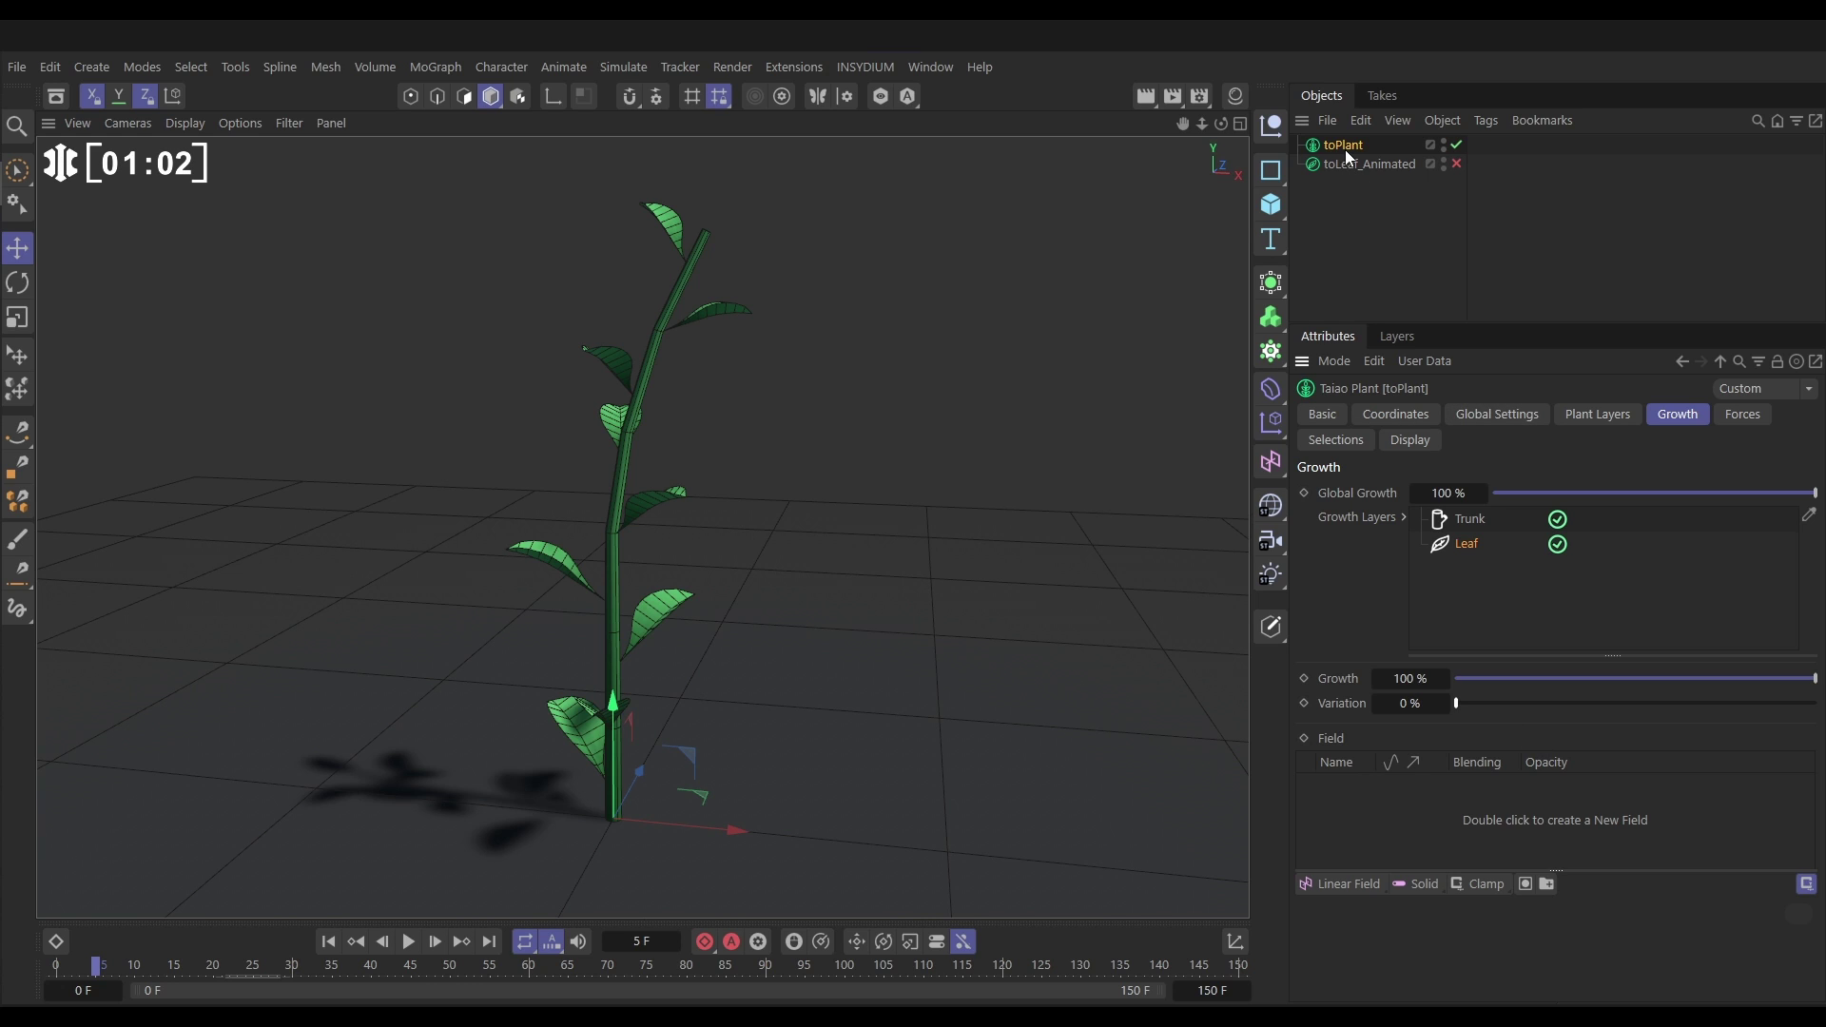
# Hide toPlant in the viewport, then show and select toLeaf_Animated
pyautogui.click(1458, 145)
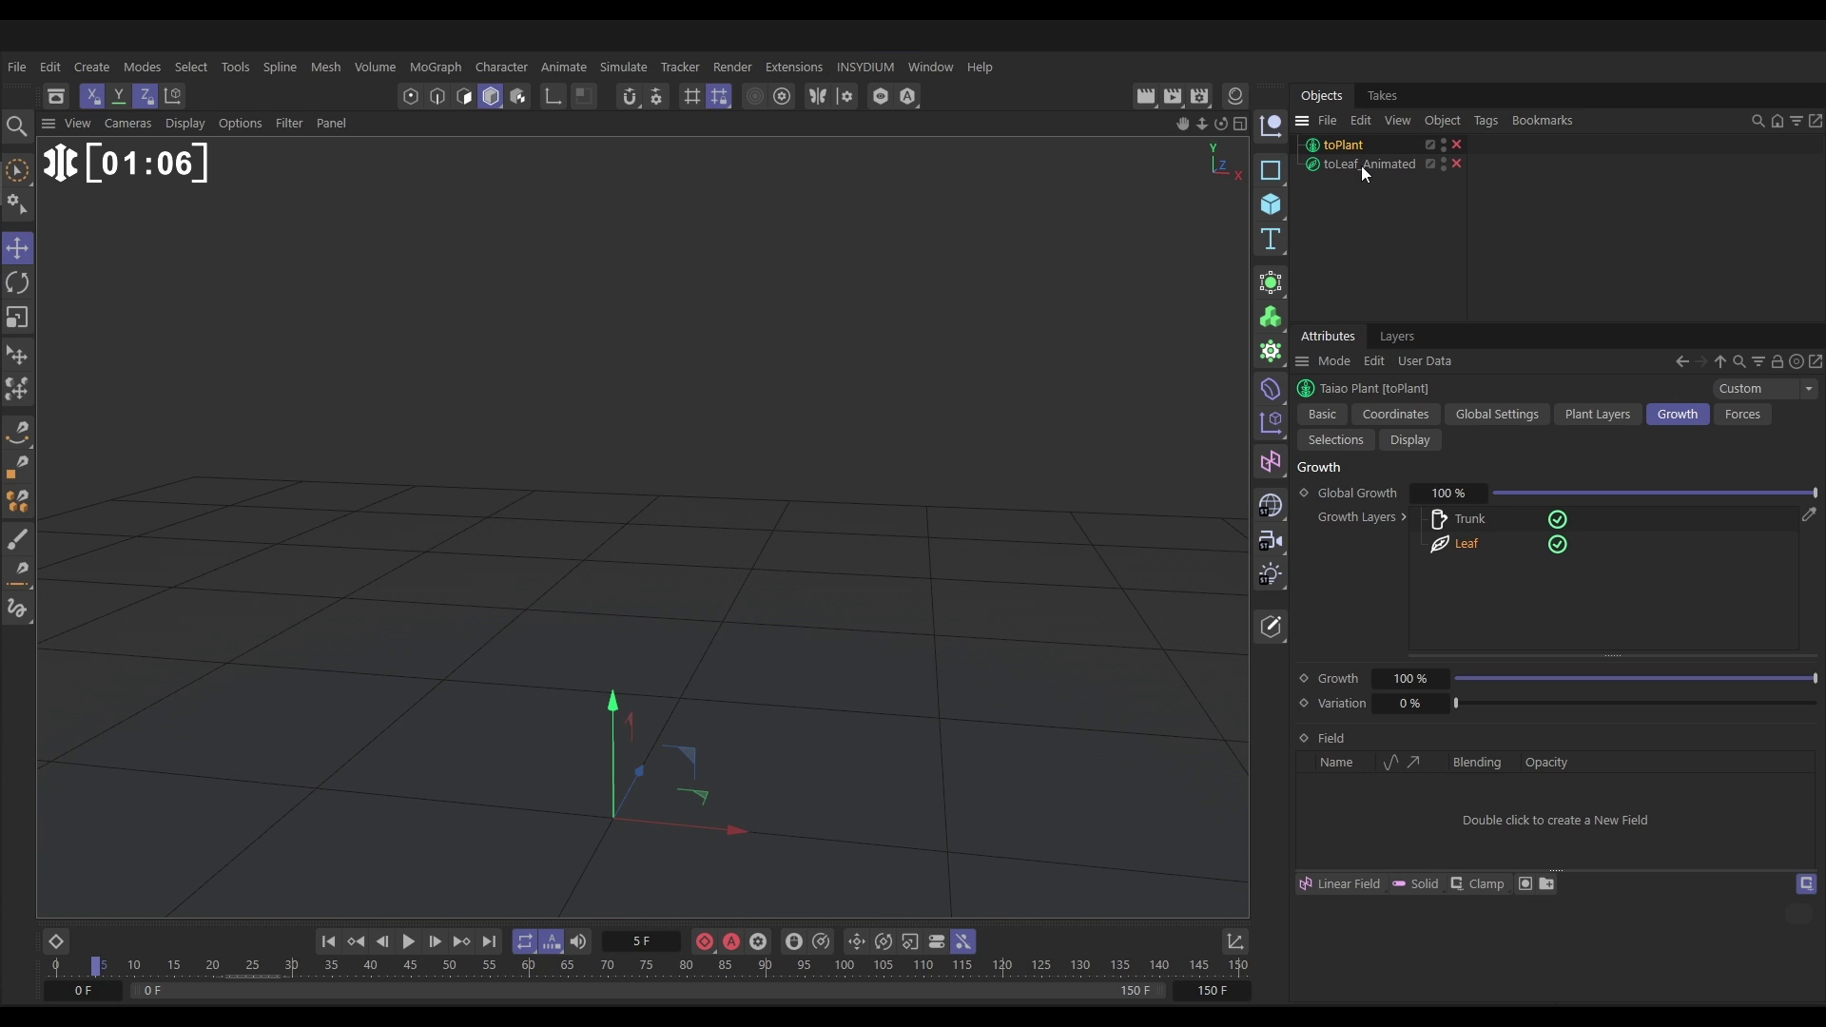
pyautogui.click(1456, 164)
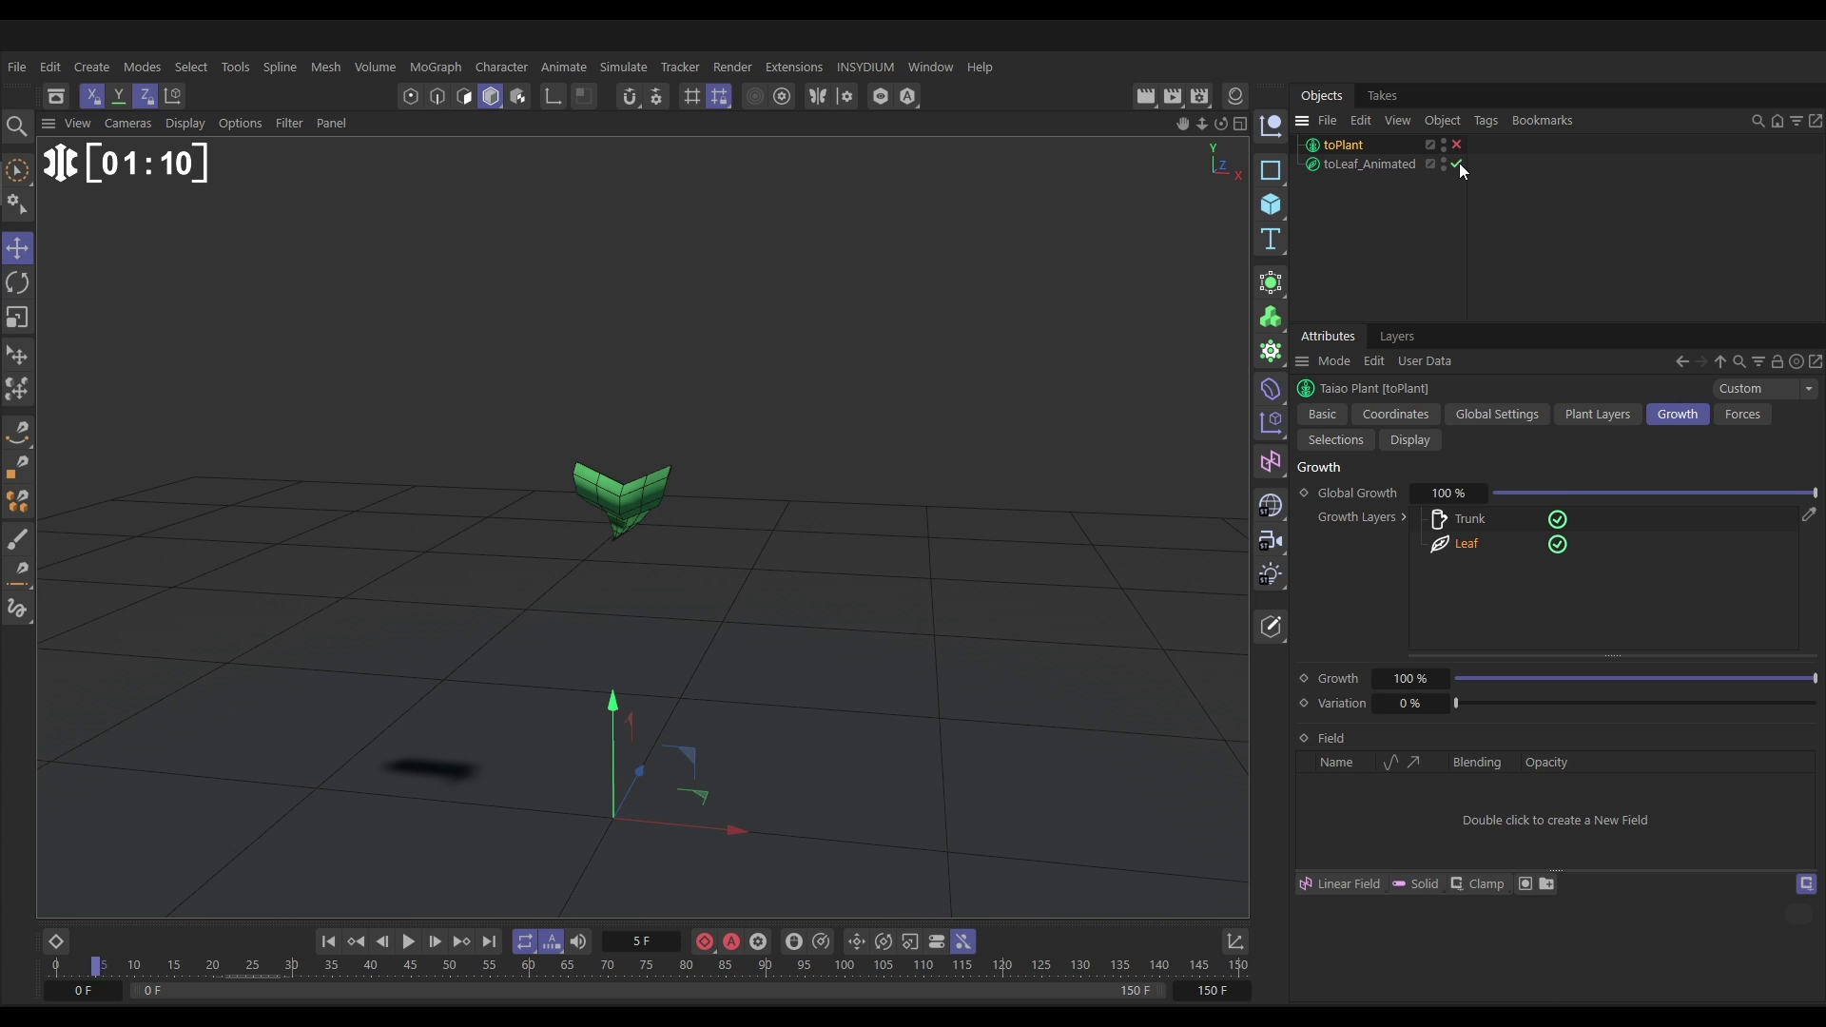
pyautogui.click(1360, 162)
# Orbit around the leaf and play its unfurling animation from frame 0
pyautogui.keyDown('alt'); pyautogui.moveTo(642, 494); pyautogui.dragTo(426, 511); pyautogui.keyUp('alt')
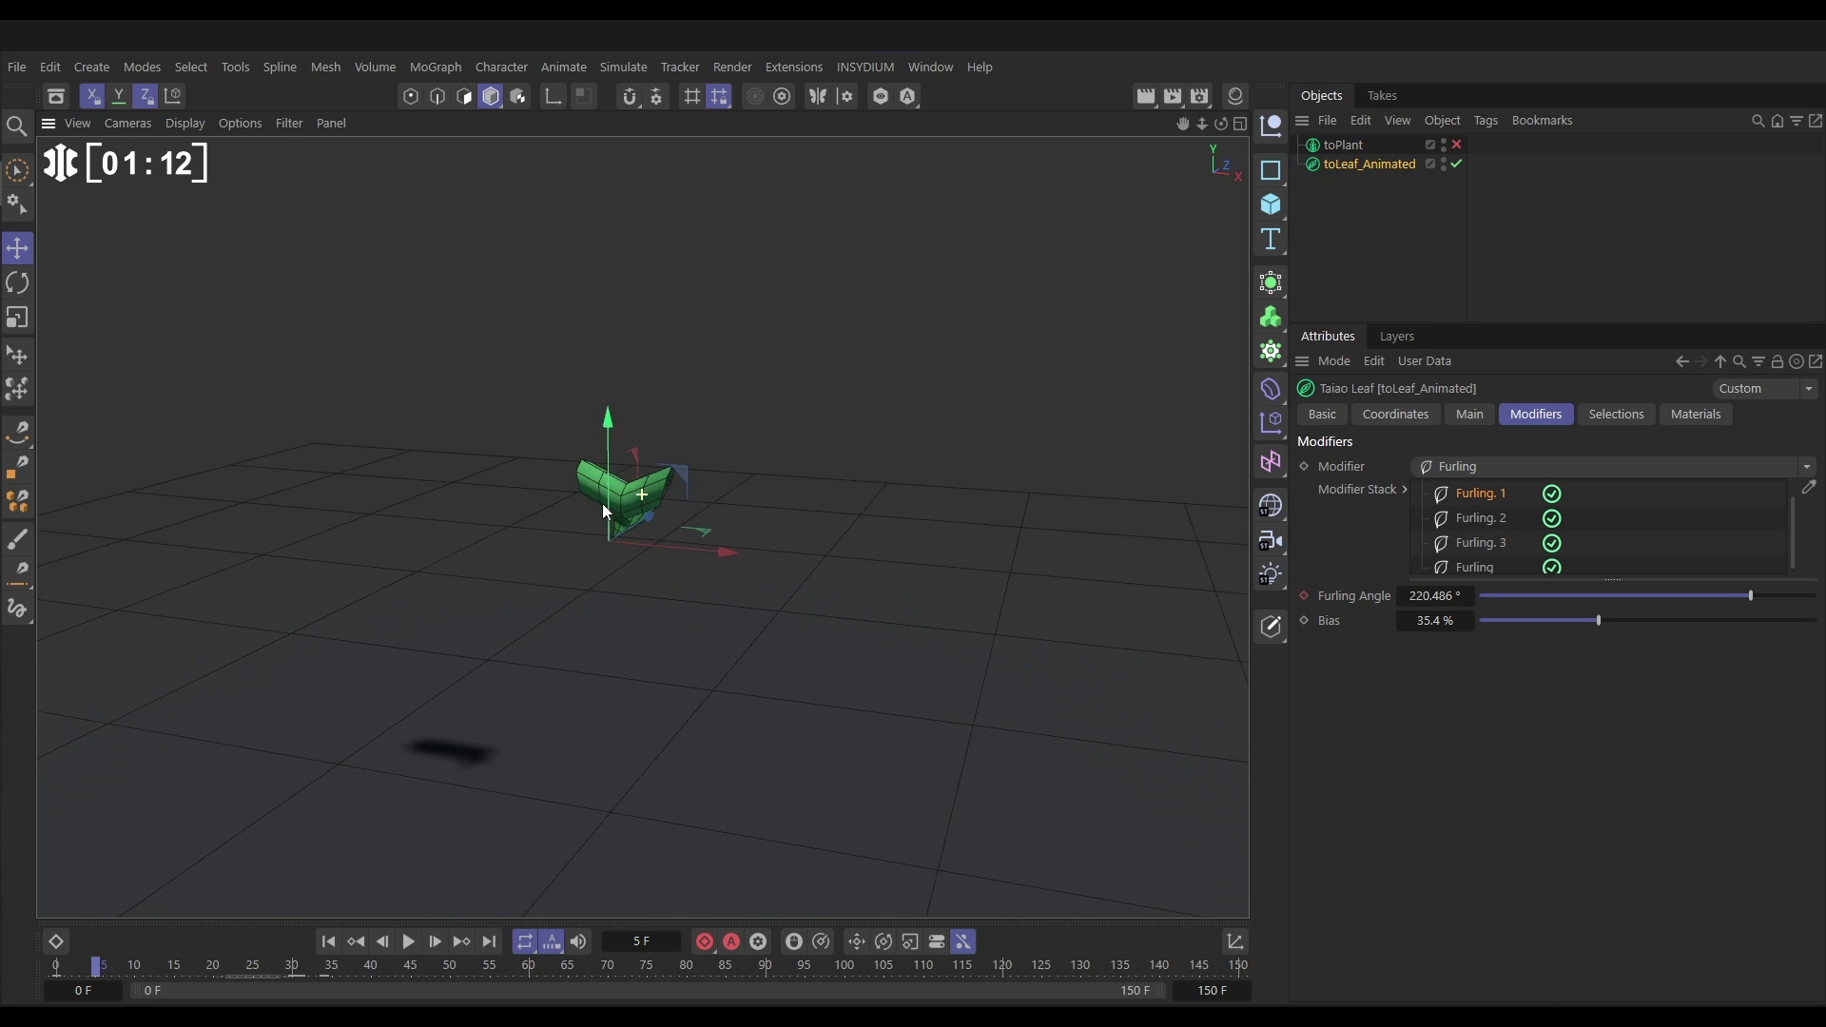
pyautogui.click(330, 942)
pyautogui.click(408, 942)
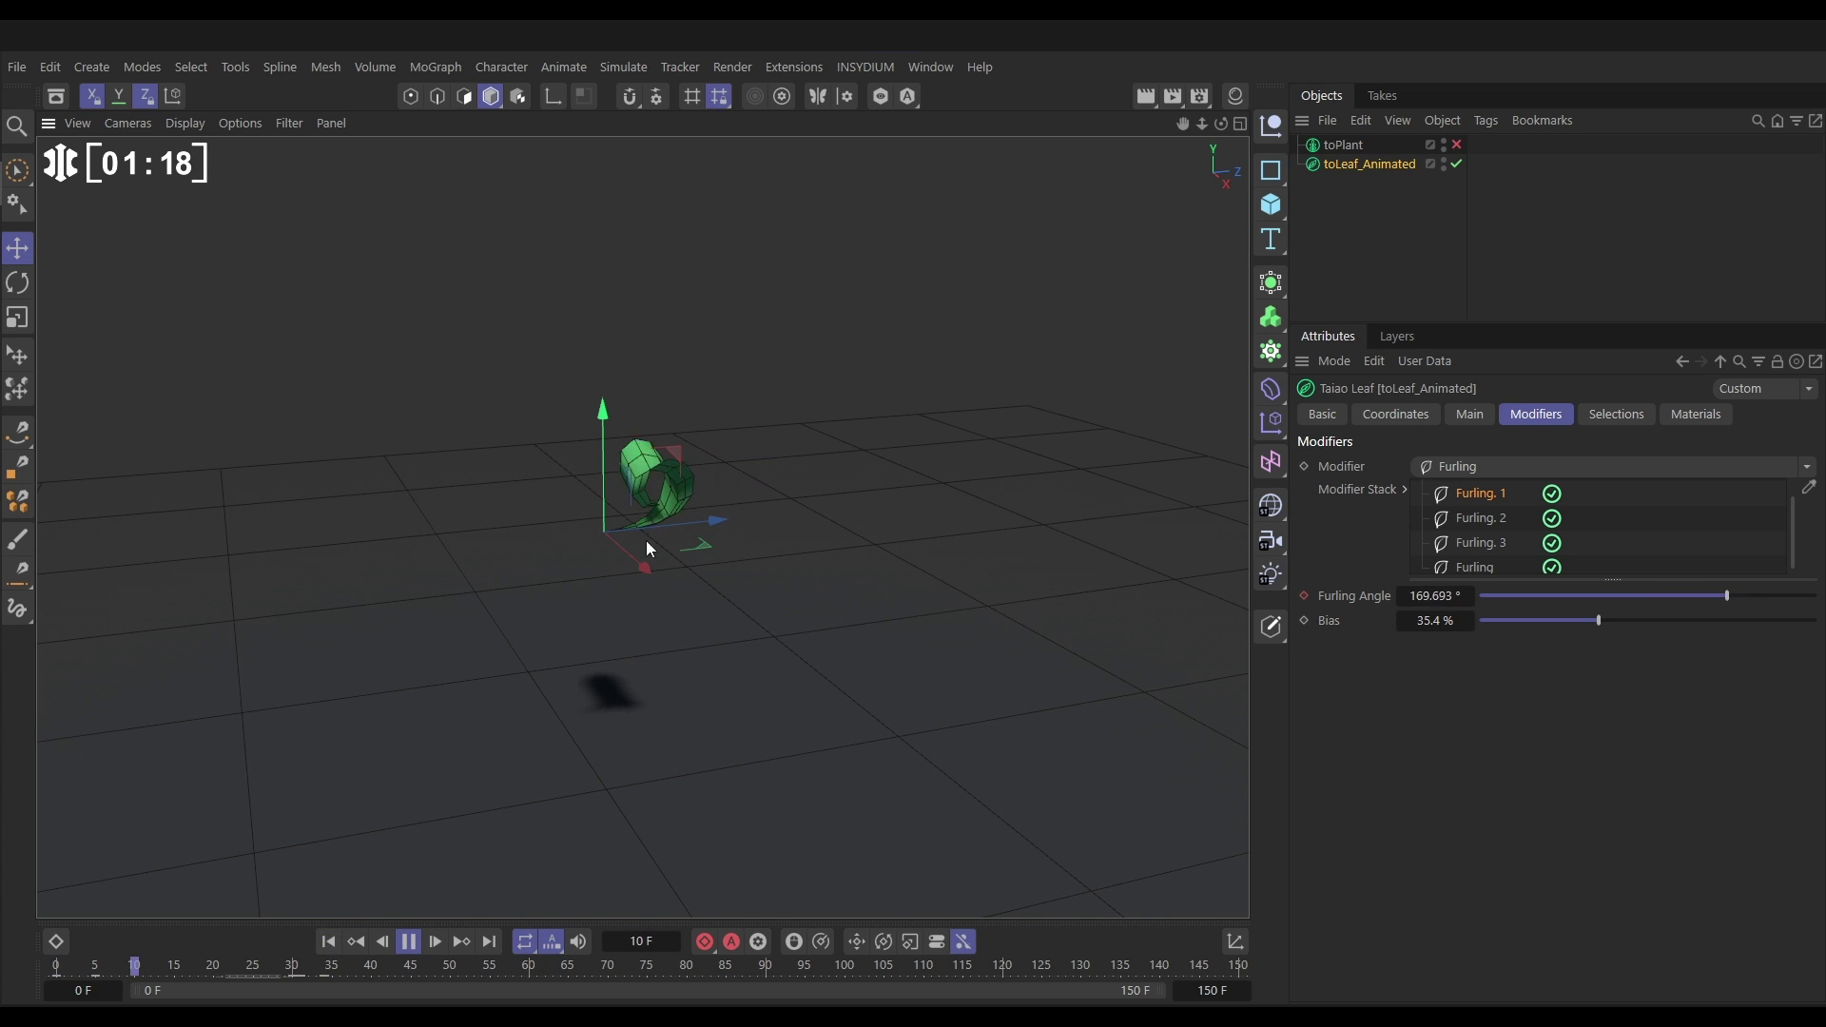
pyautogui.scroll(5, 652, 525)
pyautogui.scroll(-2, 743, 480)
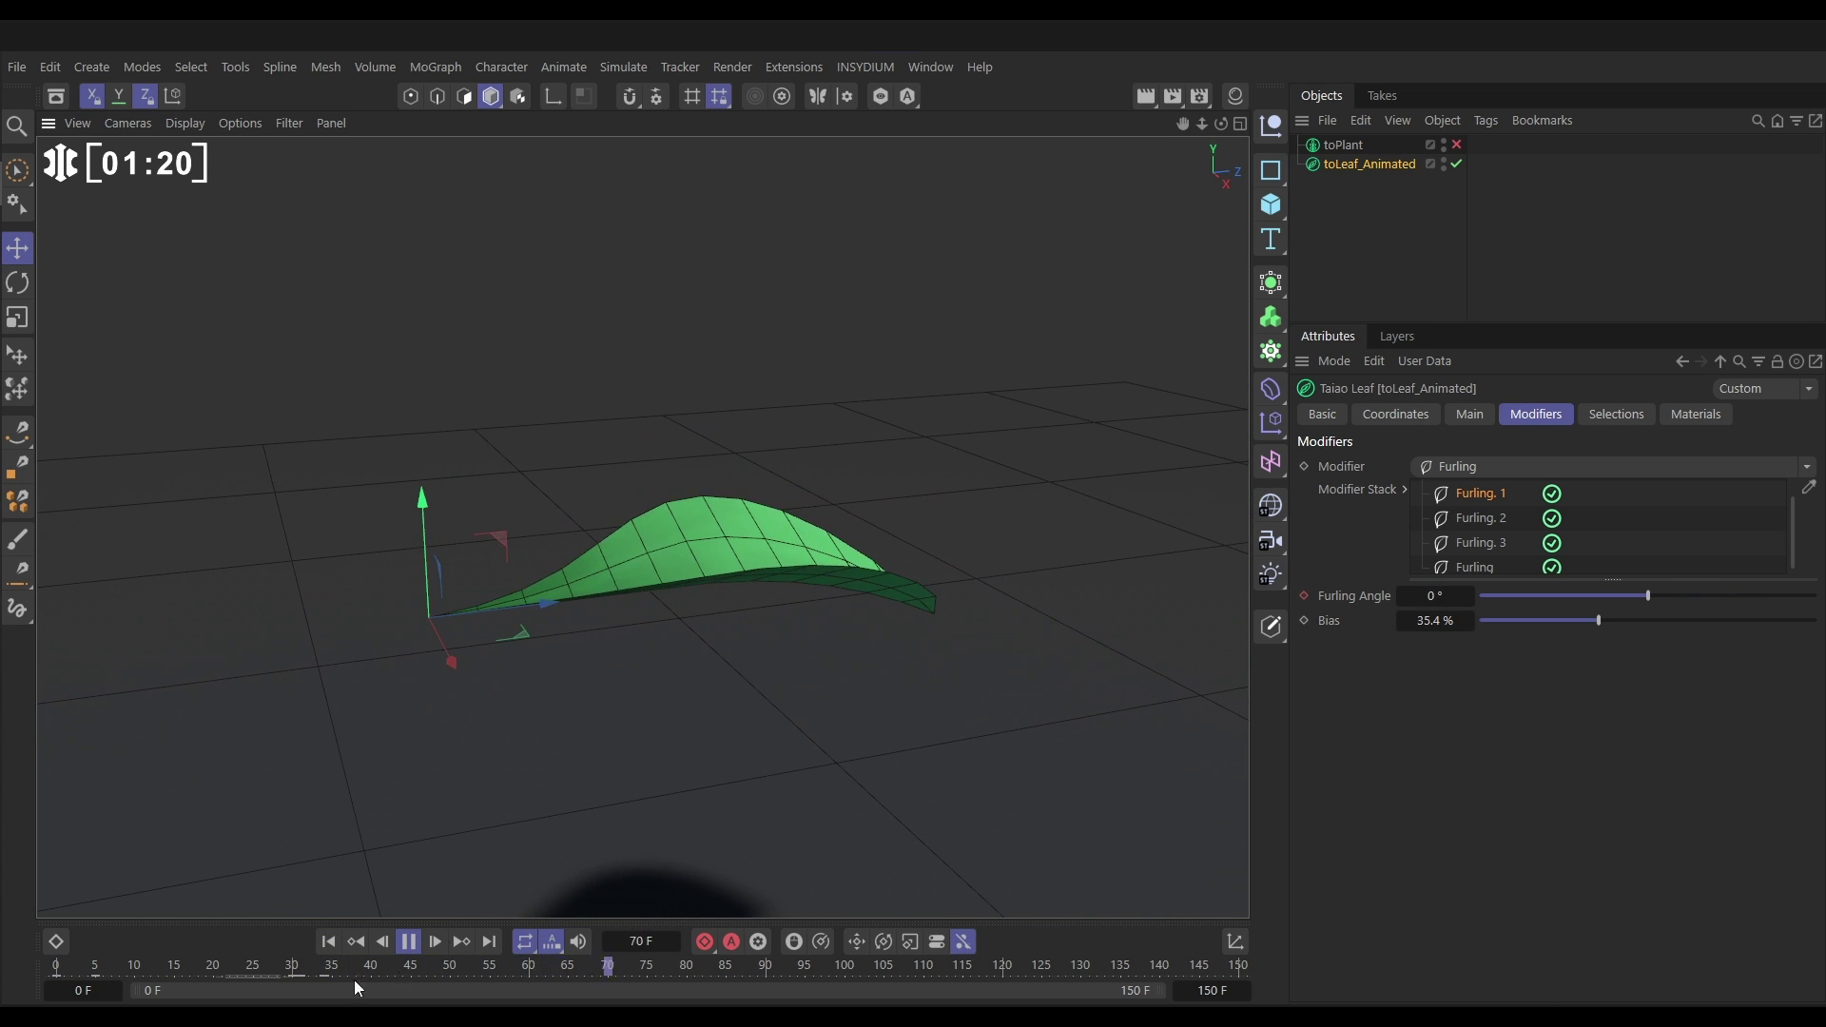
pyautogui.click(329, 943)
pyautogui.click(408, 942)
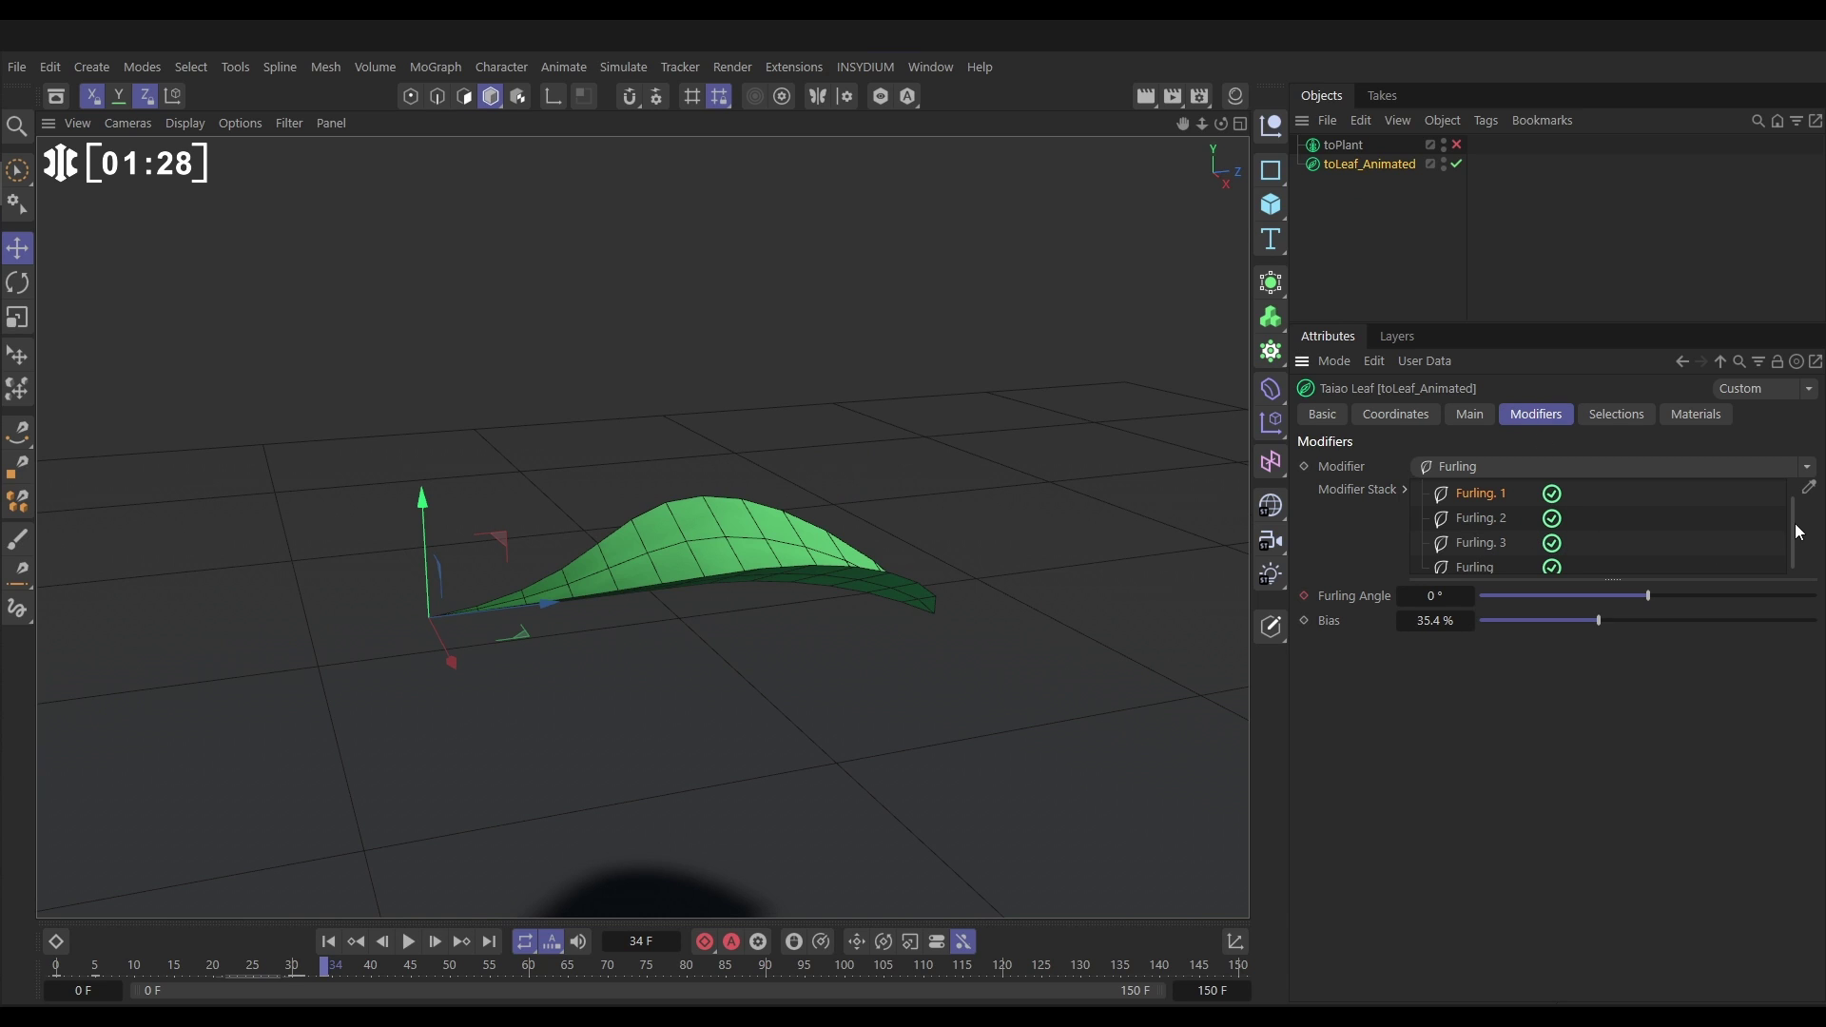
pyautogui.moveTo(1796, 532)
pyautogui.mouseDown()
pyautogui.moveTo(1795, 503)
pyautogui.moveTo(1796, 548)
pyautogui.moveTo(1796, 525)
pyautogui.mouseUp()
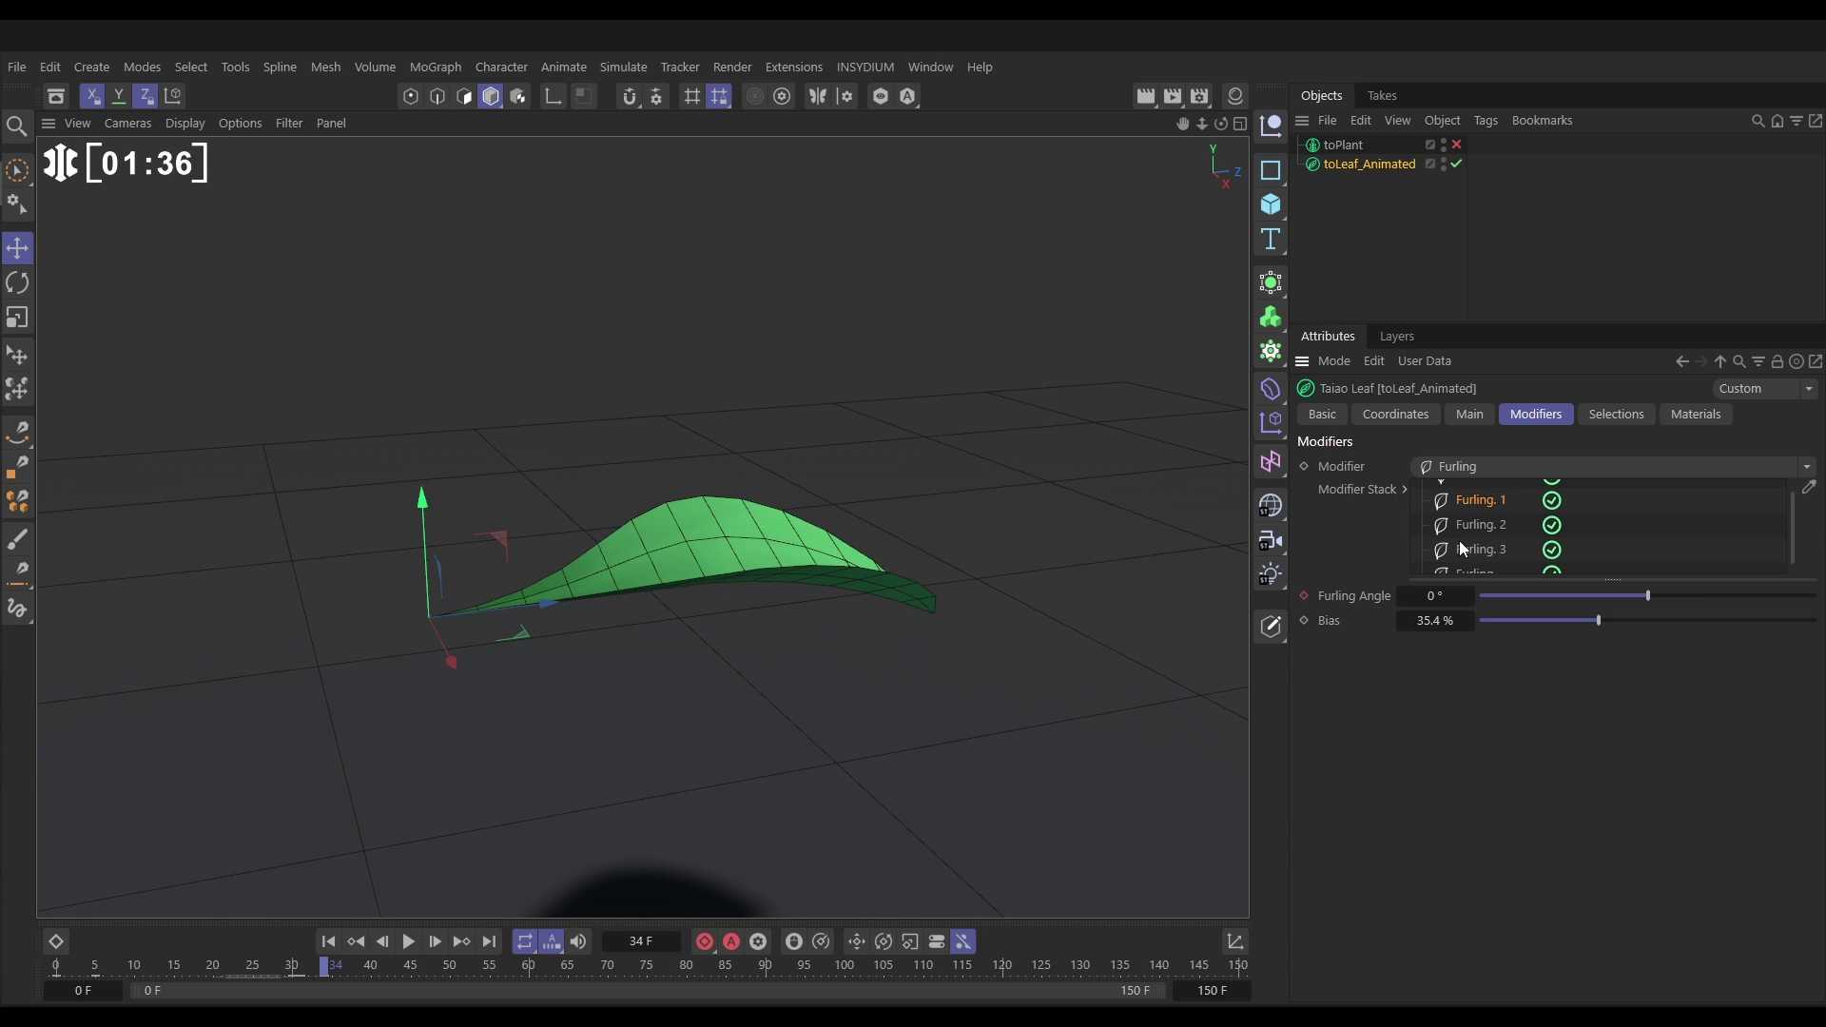
pyautogui.click(1552, 523)
pyautogui.click(330, 940)
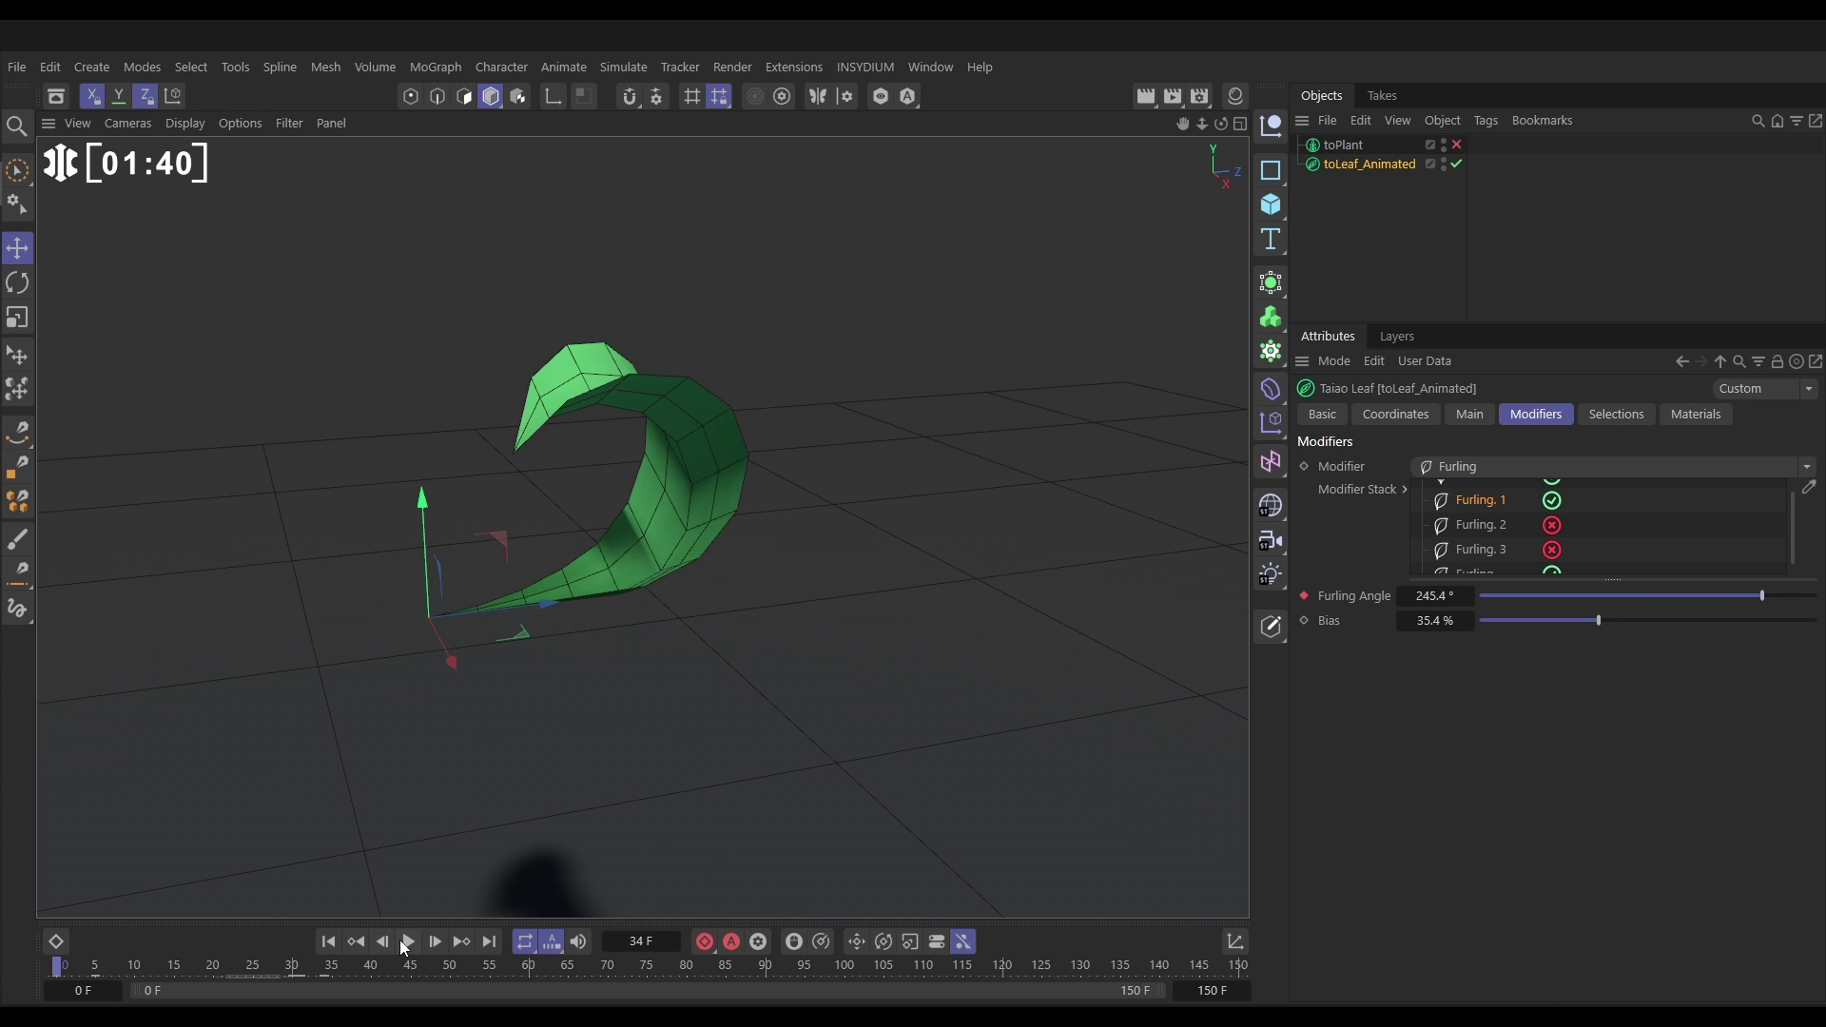
pyautogui.click(408, 941)
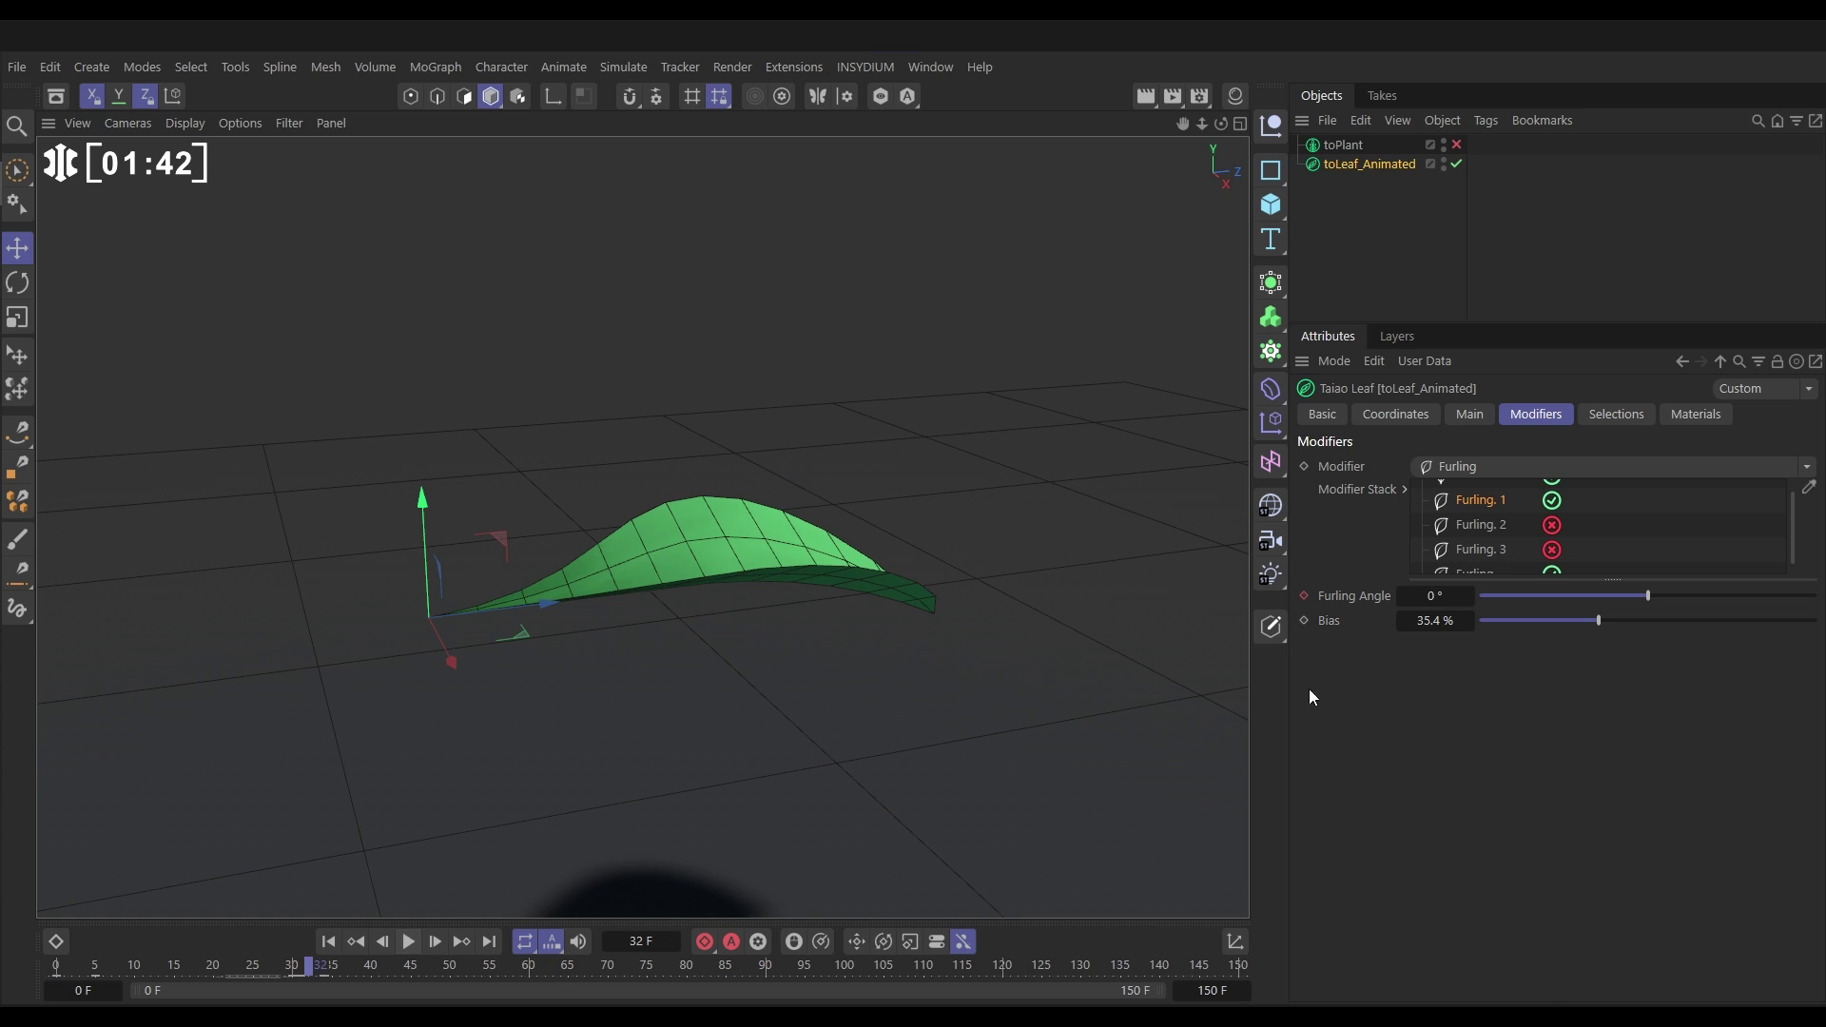
pyautogui.click(1552, 499)
pyautogui.click(1553, 524)
pyautogui.click(329, 941)
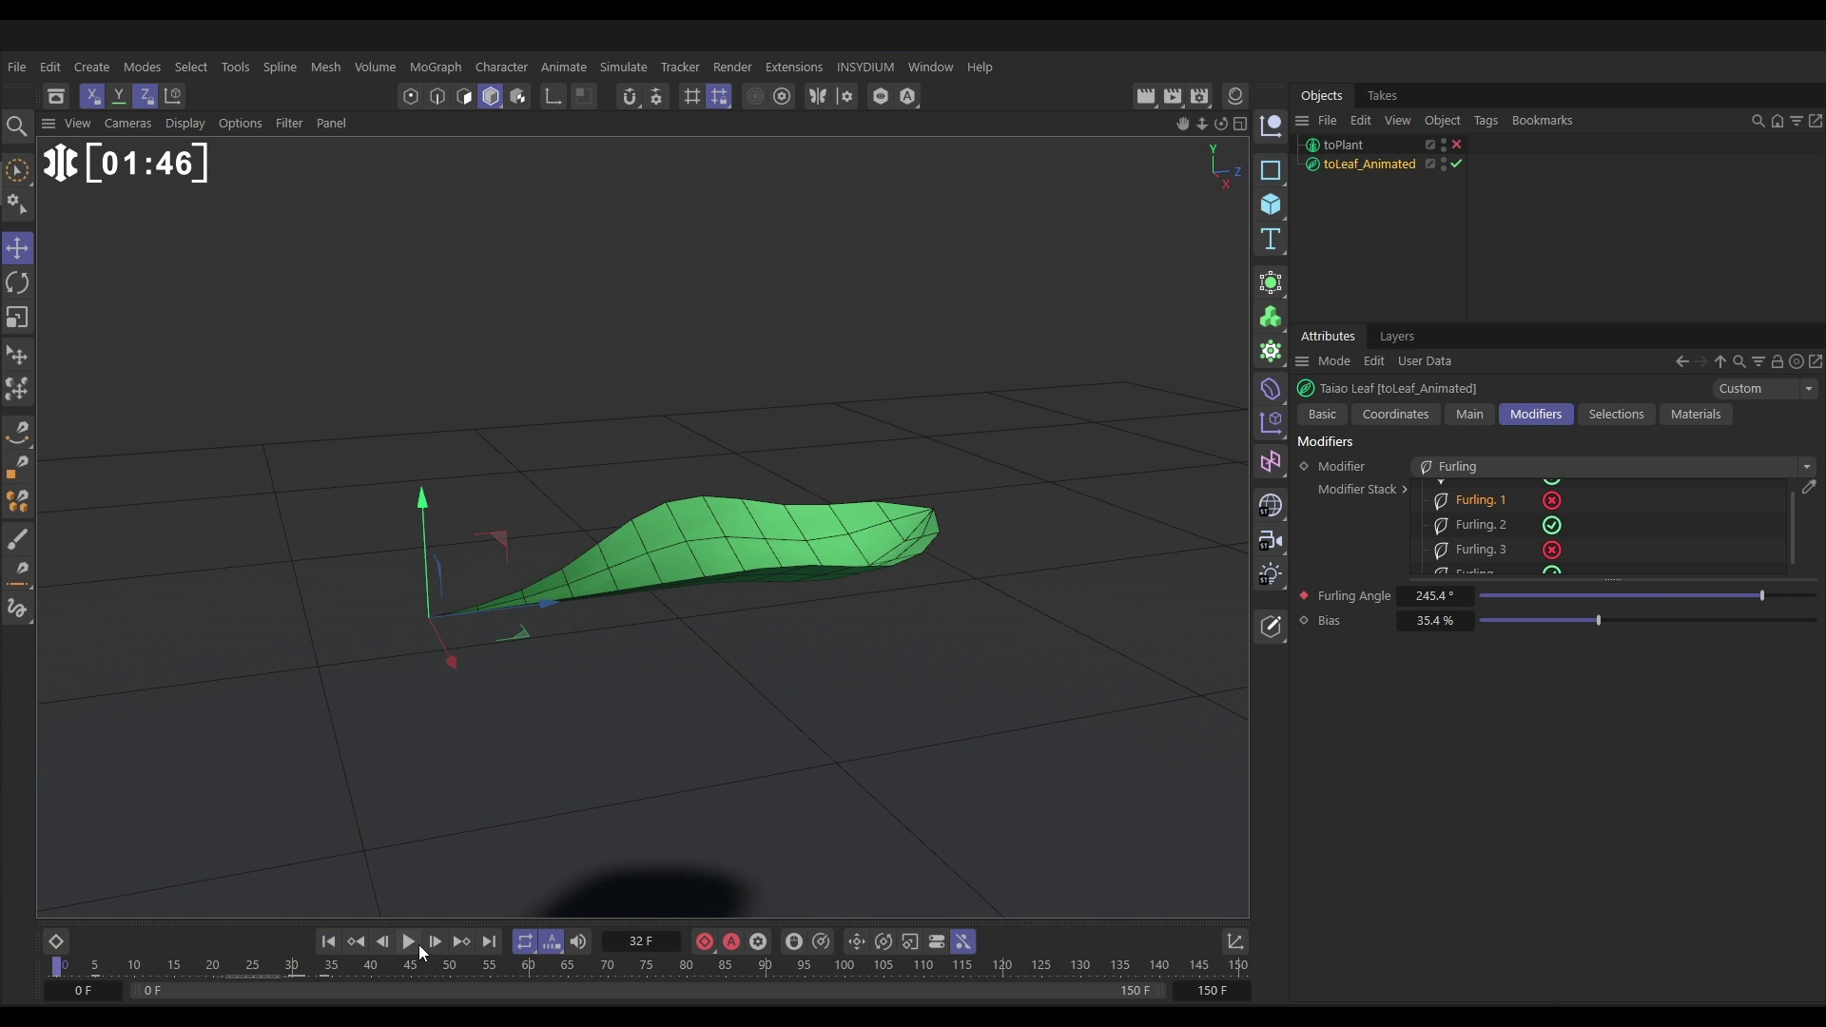
pyautogui.click(408, 940)
pyautogui.click(408, 940)
pyautogui.click(1553, 523)
pyautogui.click(1553, 549)
pyautogui.click(330, 942)
pyautogui.click(408, 941)
pyautogui.click(409, 942)
pyautogui.click(1553, 500)
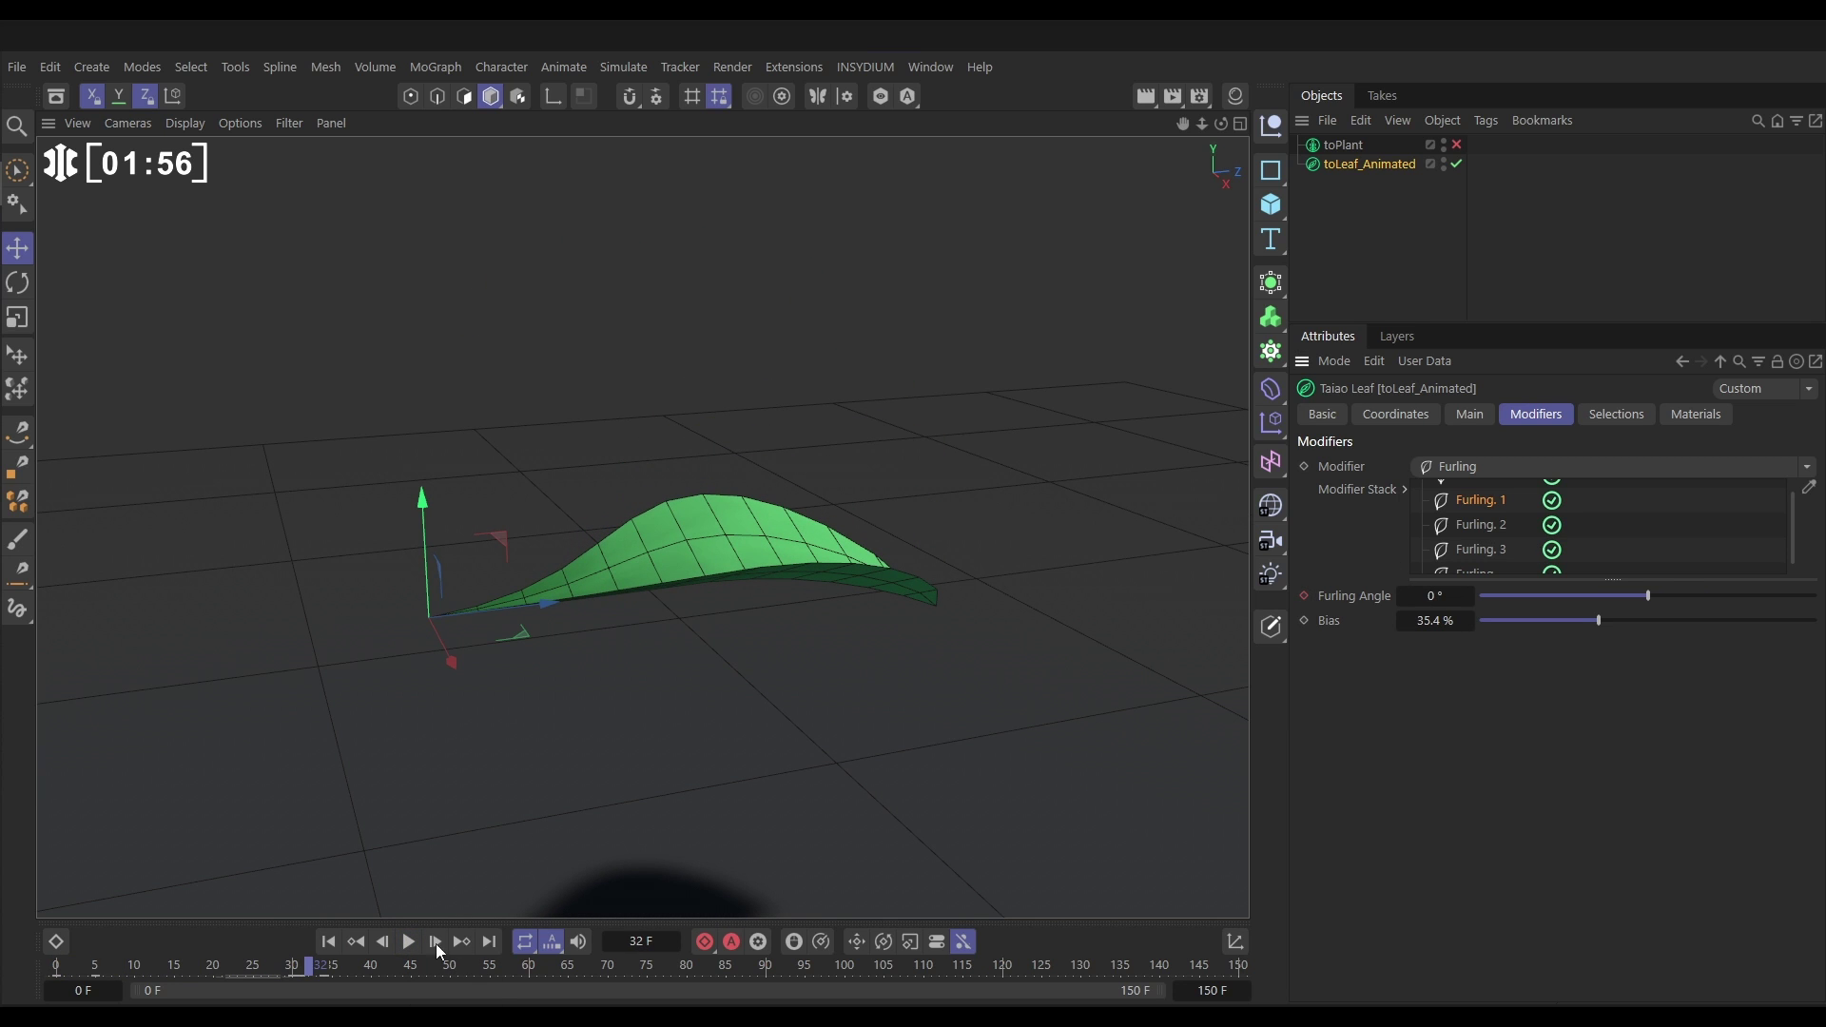
pyautogui.click(330, 941)
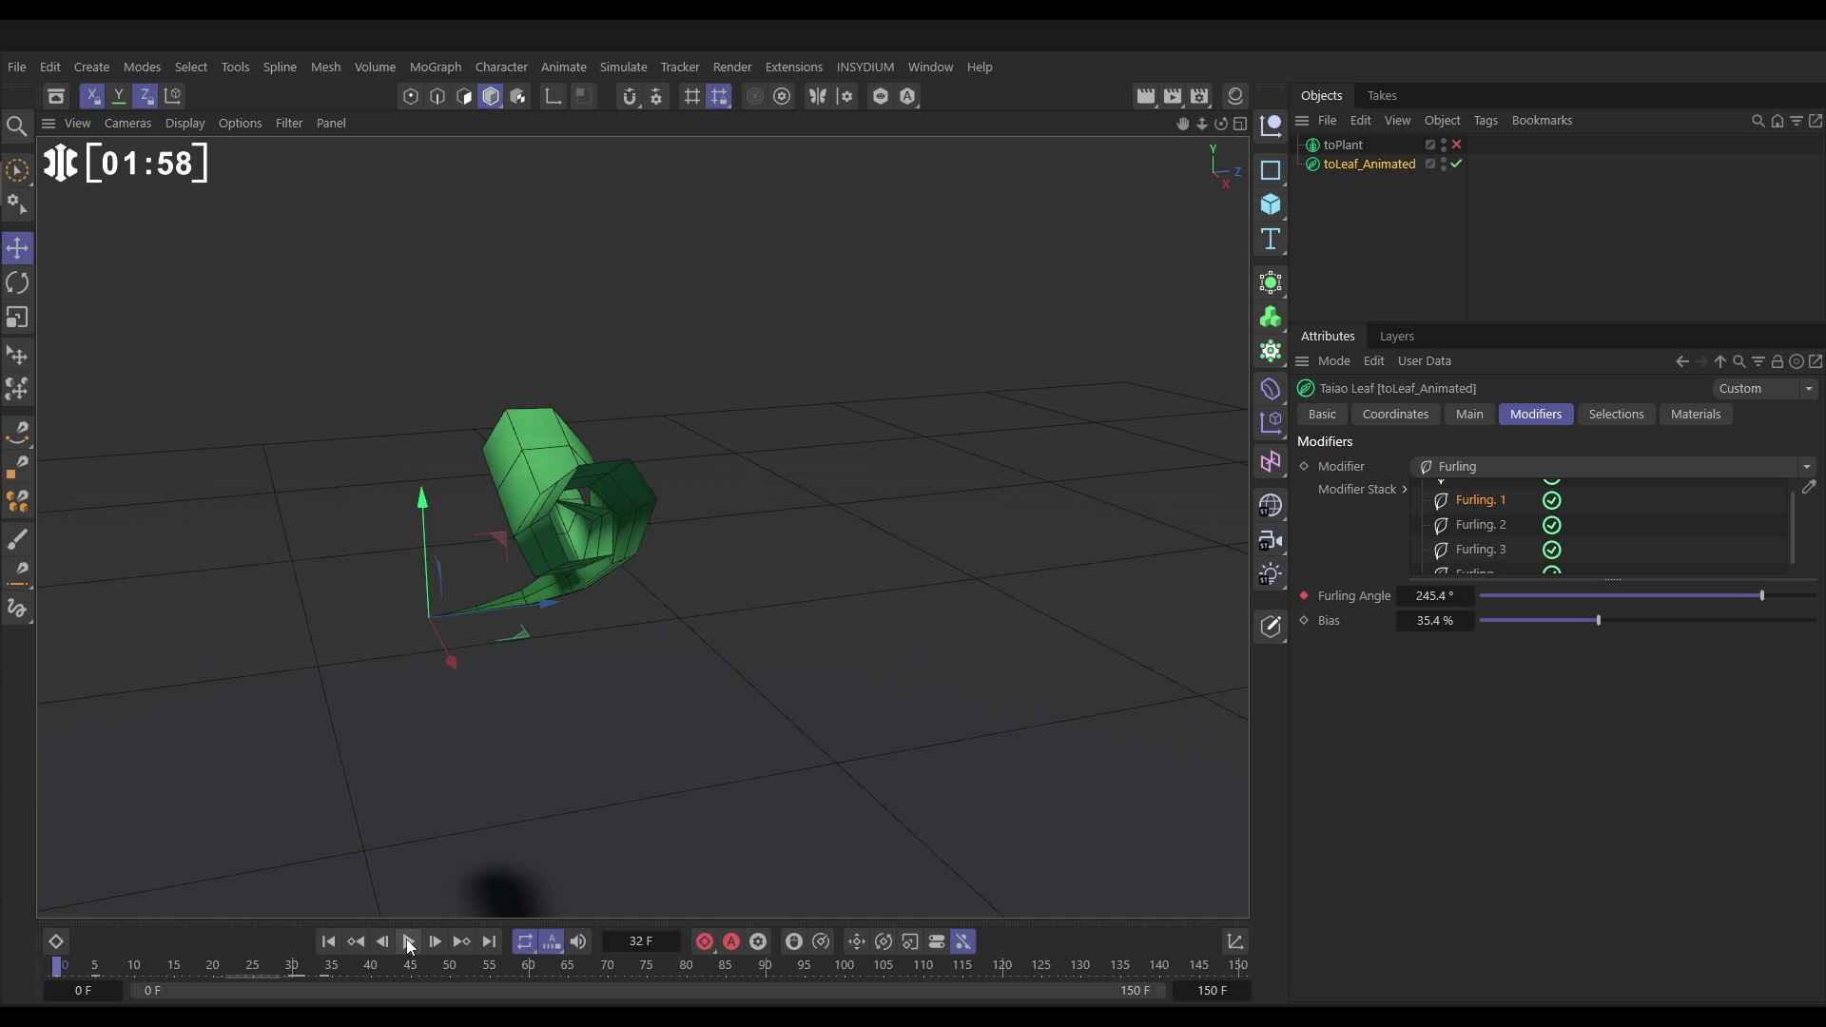
pyautogui.click(410, 944)
pyautogui.click(409, 945)
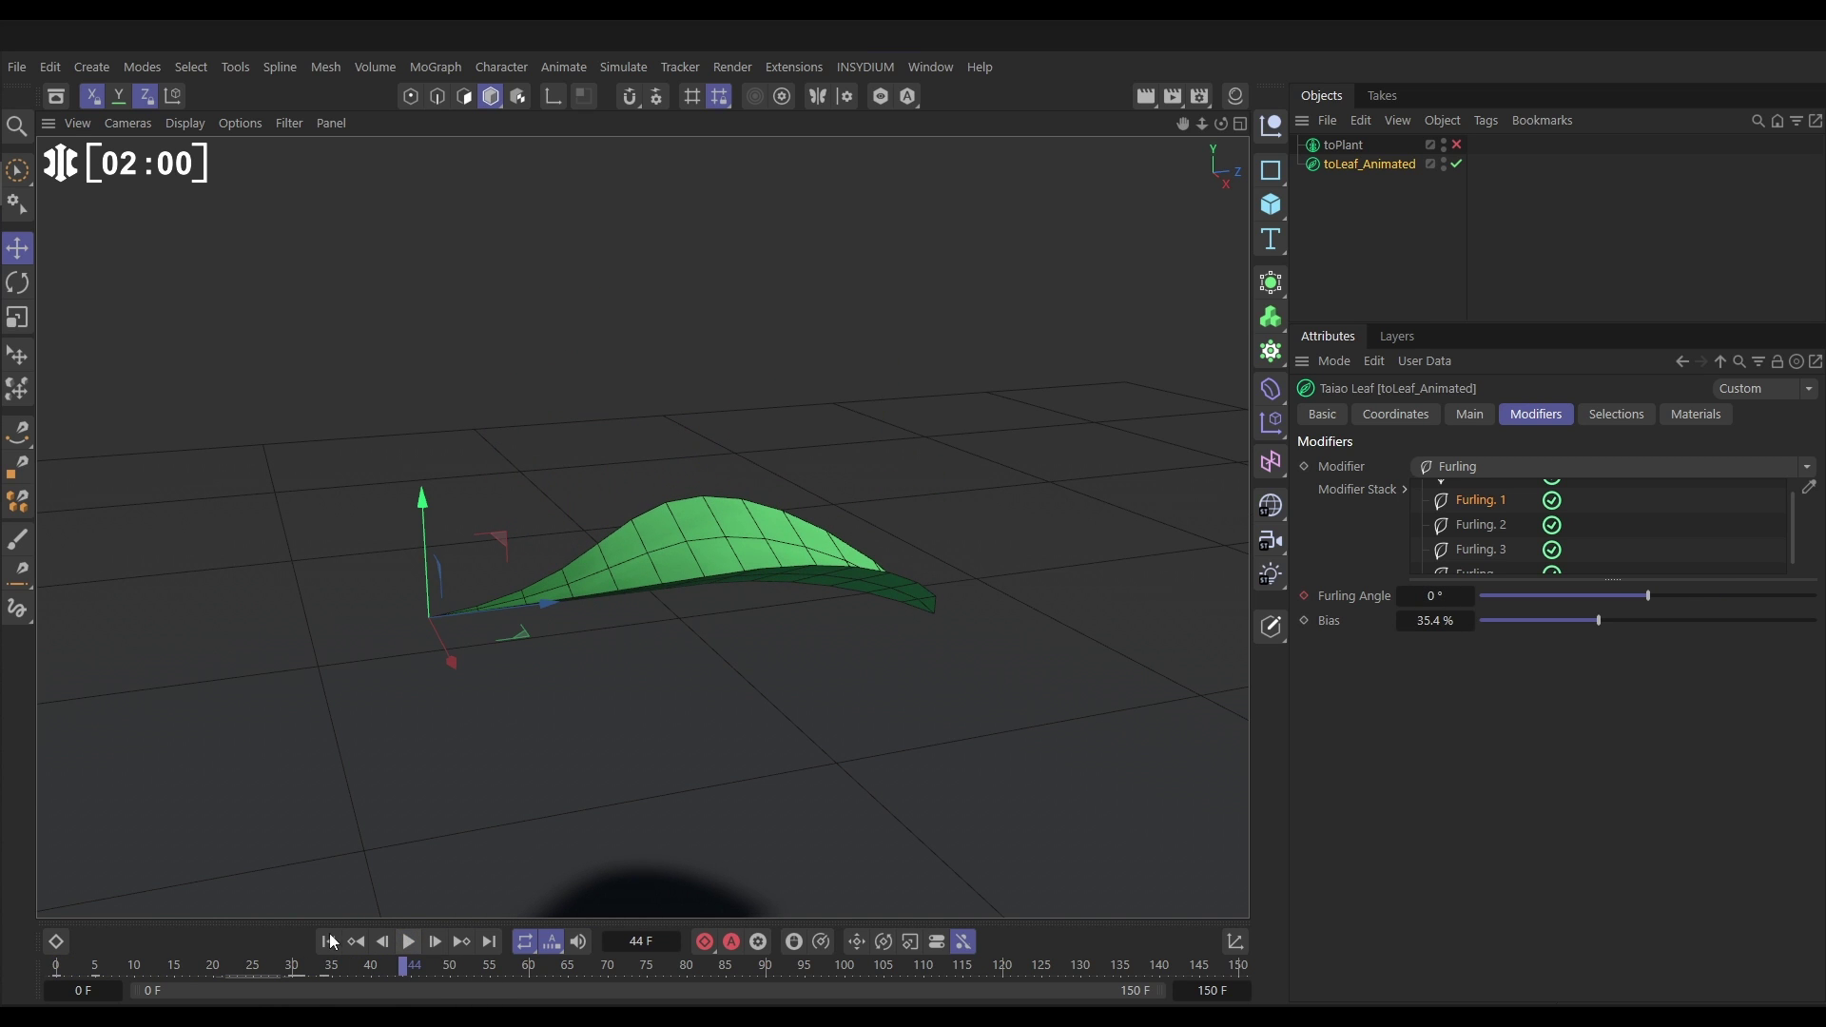
pyautogui.click(329, 942)
pyautogui.click(410, 942)
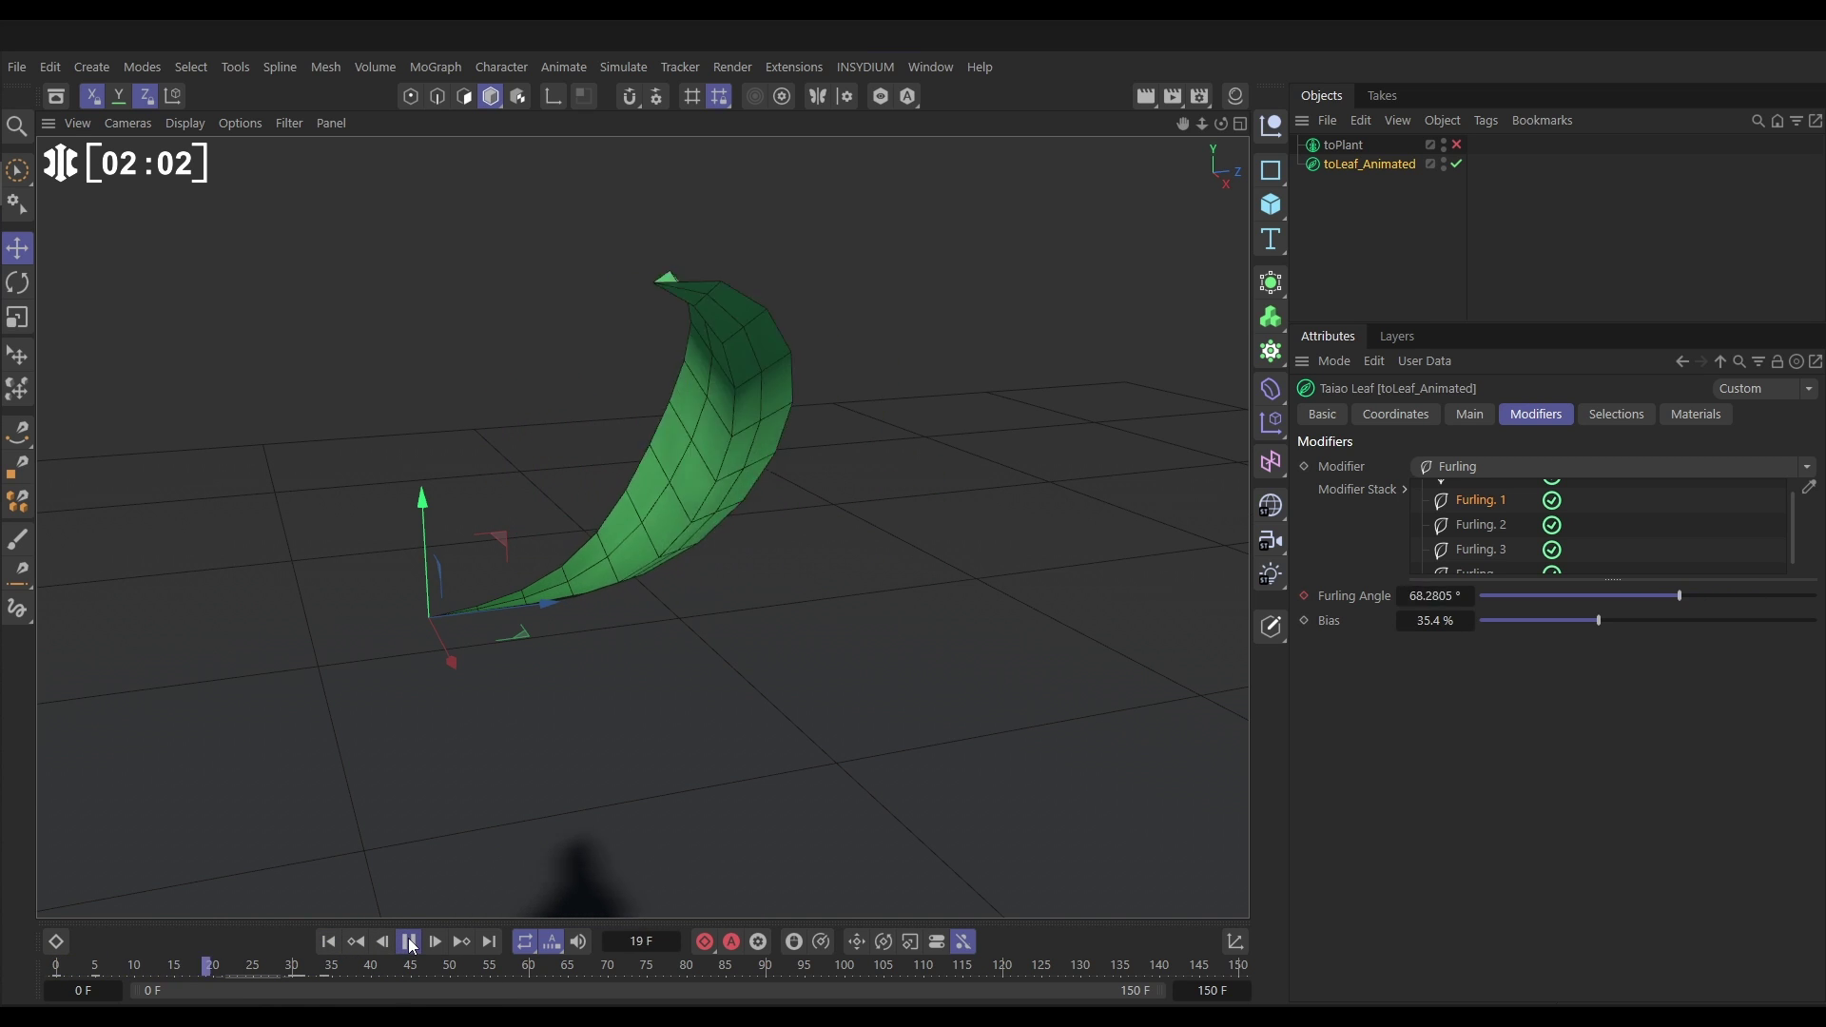
pyautogui.click(410, 941)
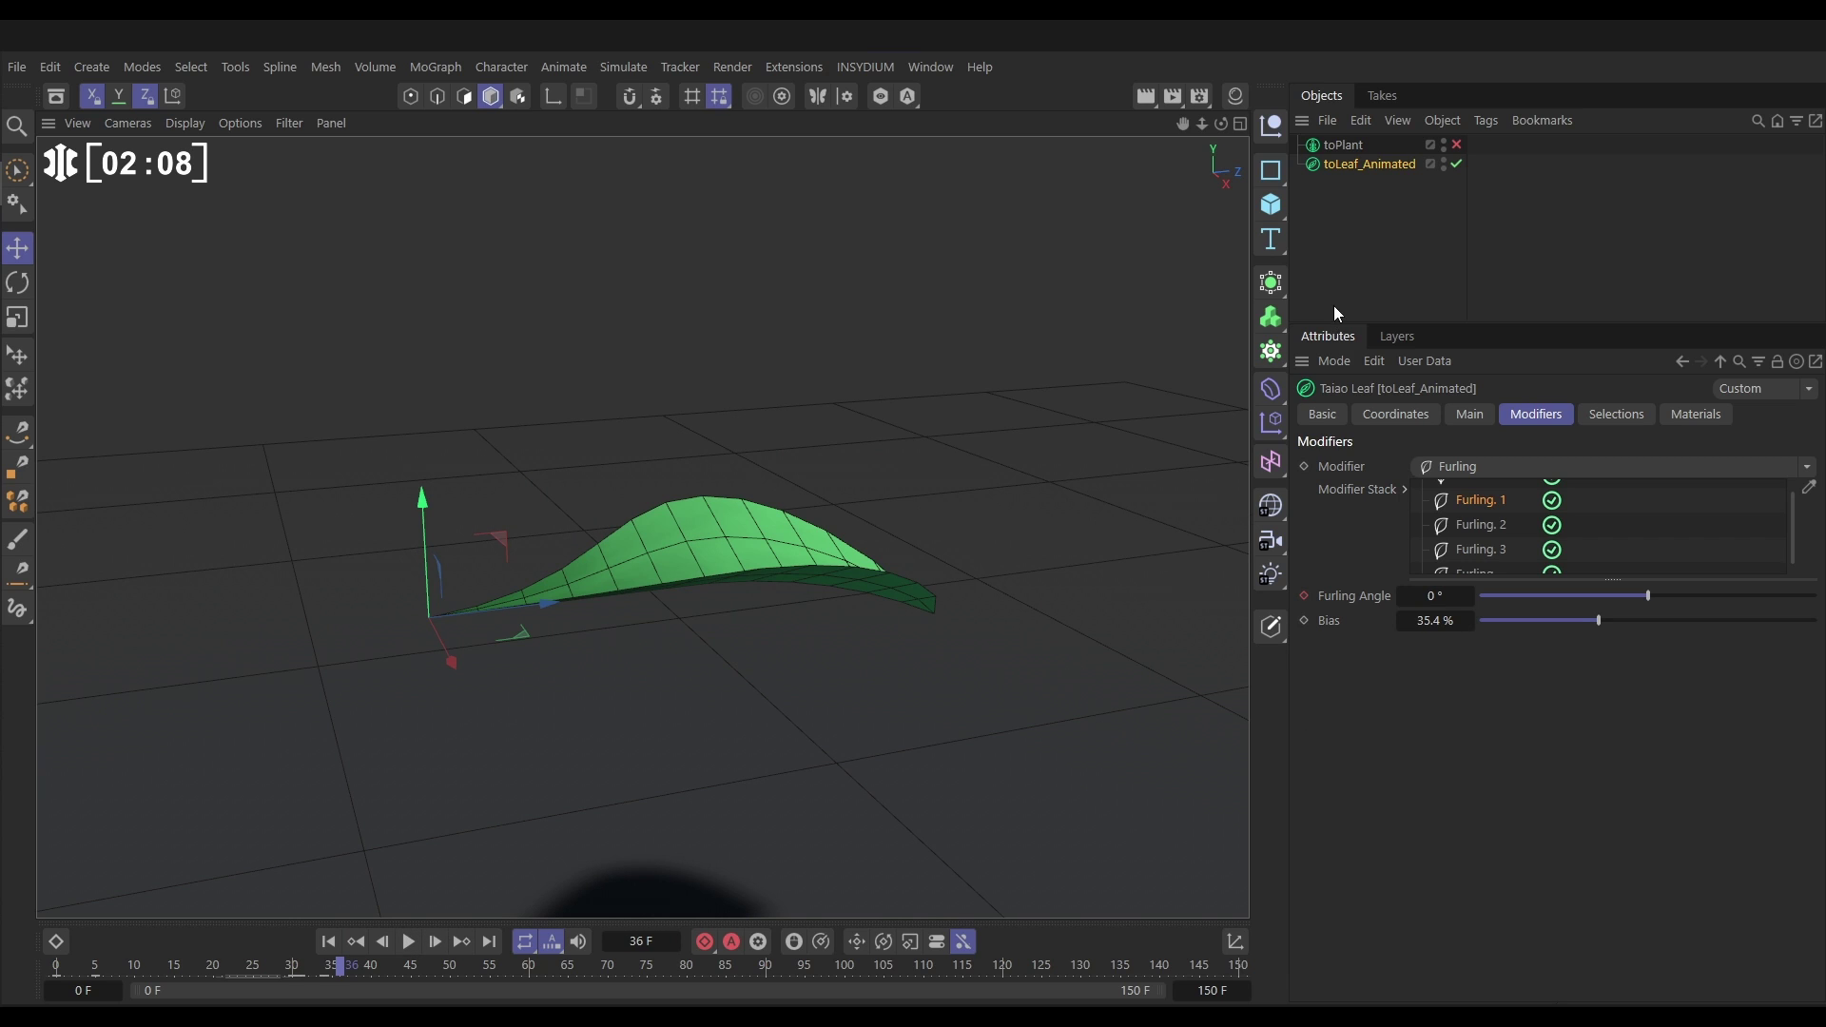
# Show toPlant again and set its Leaf layer to Custom mode using toLeaf_Animated
pyautogui.click(1344, 144)
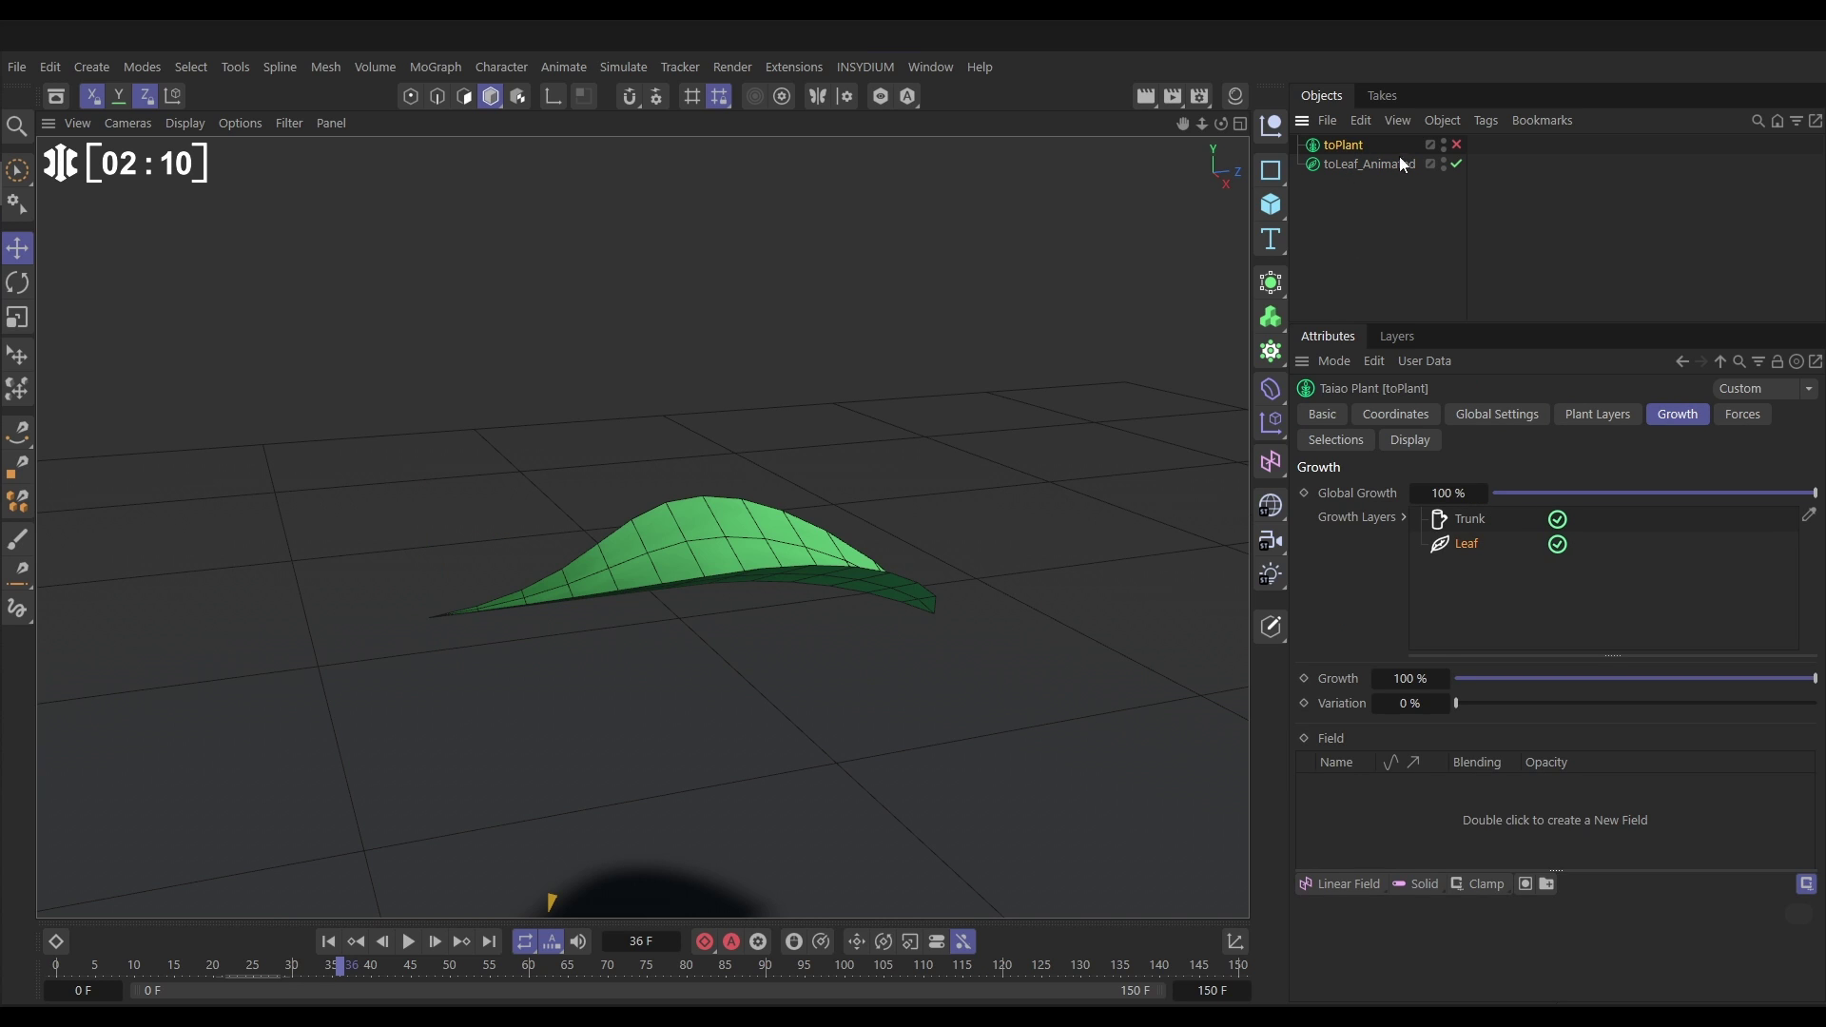
pyautogui.click(1456, 145)
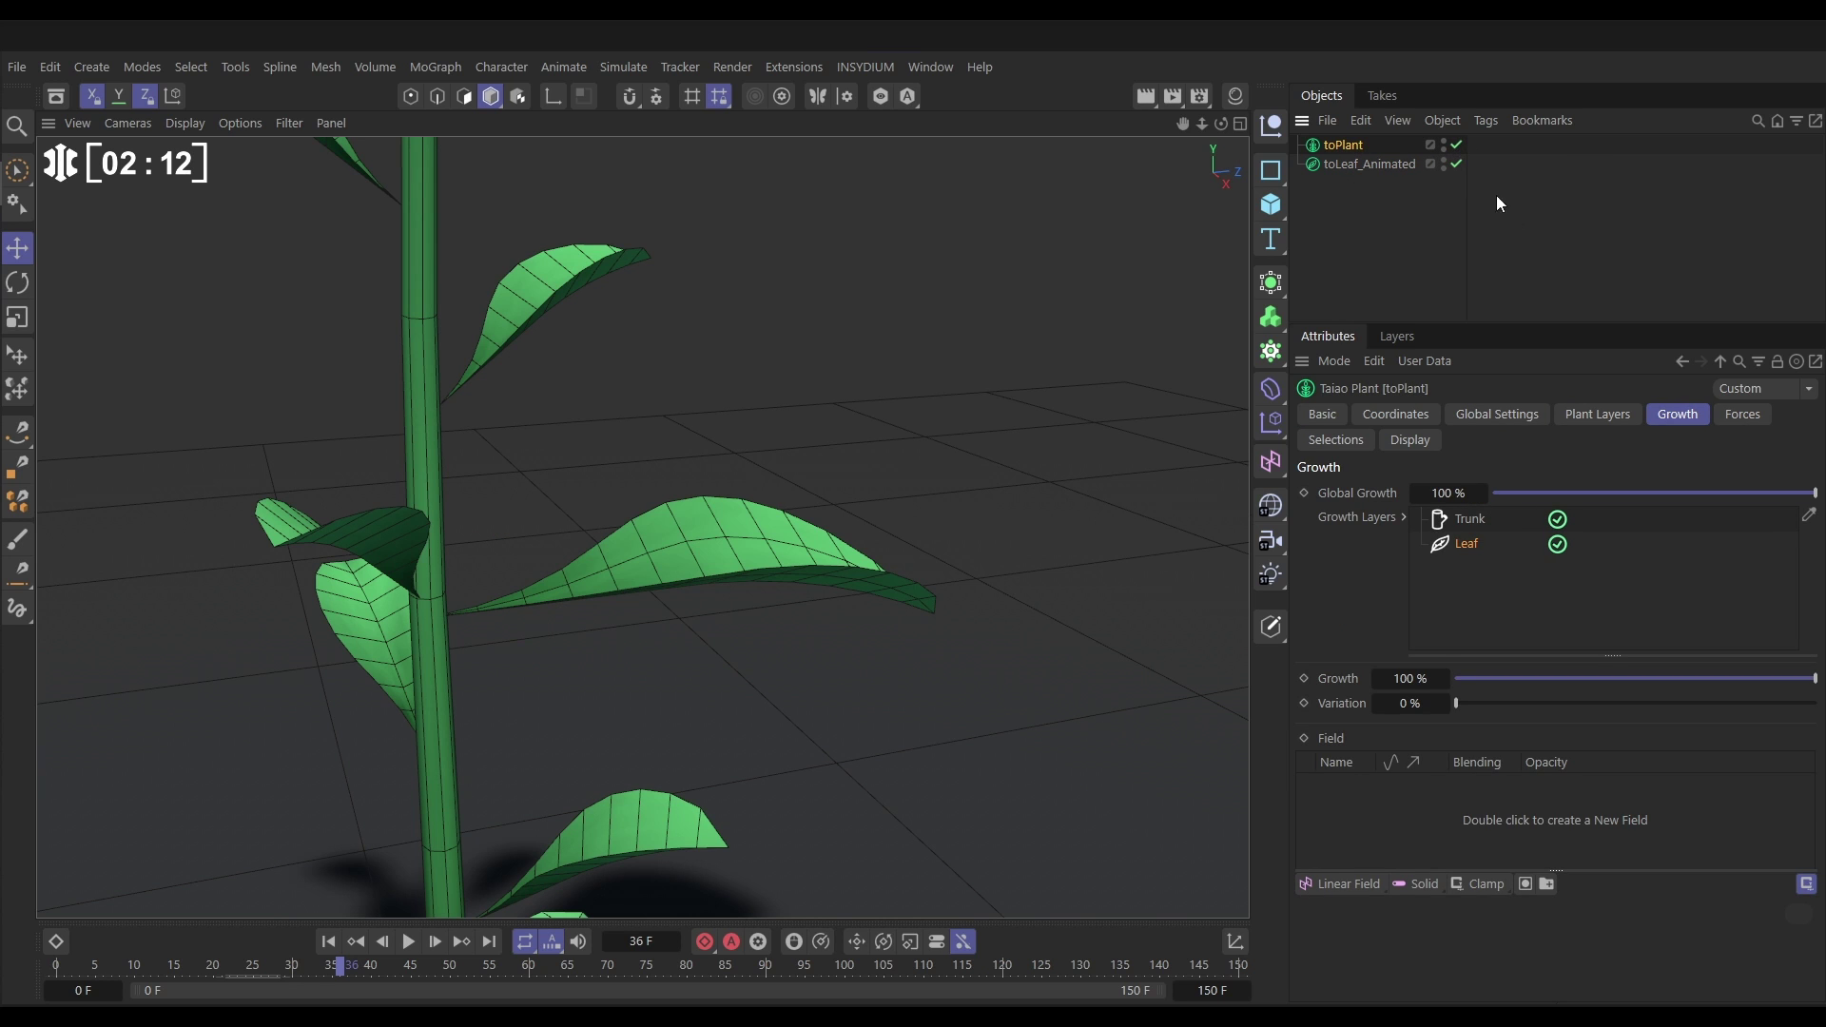
pyautogui.click(1601, 412)
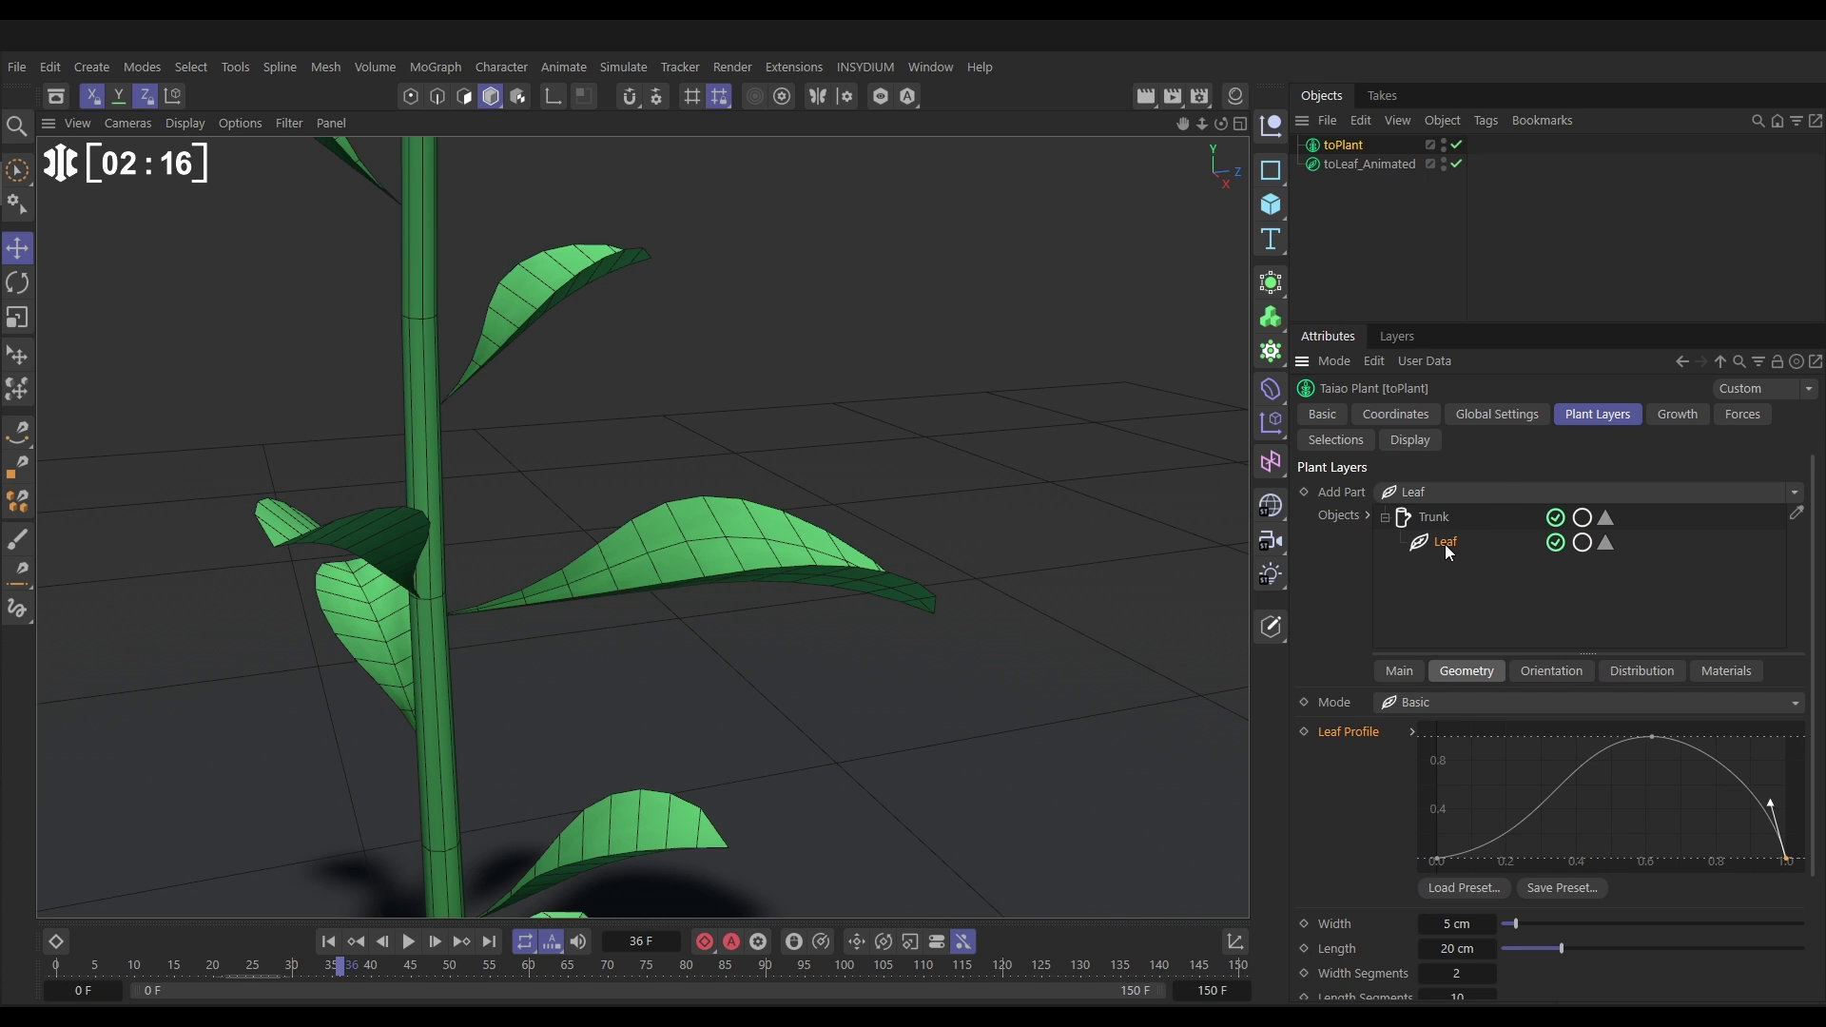
pyautogui.click(1466, 702)
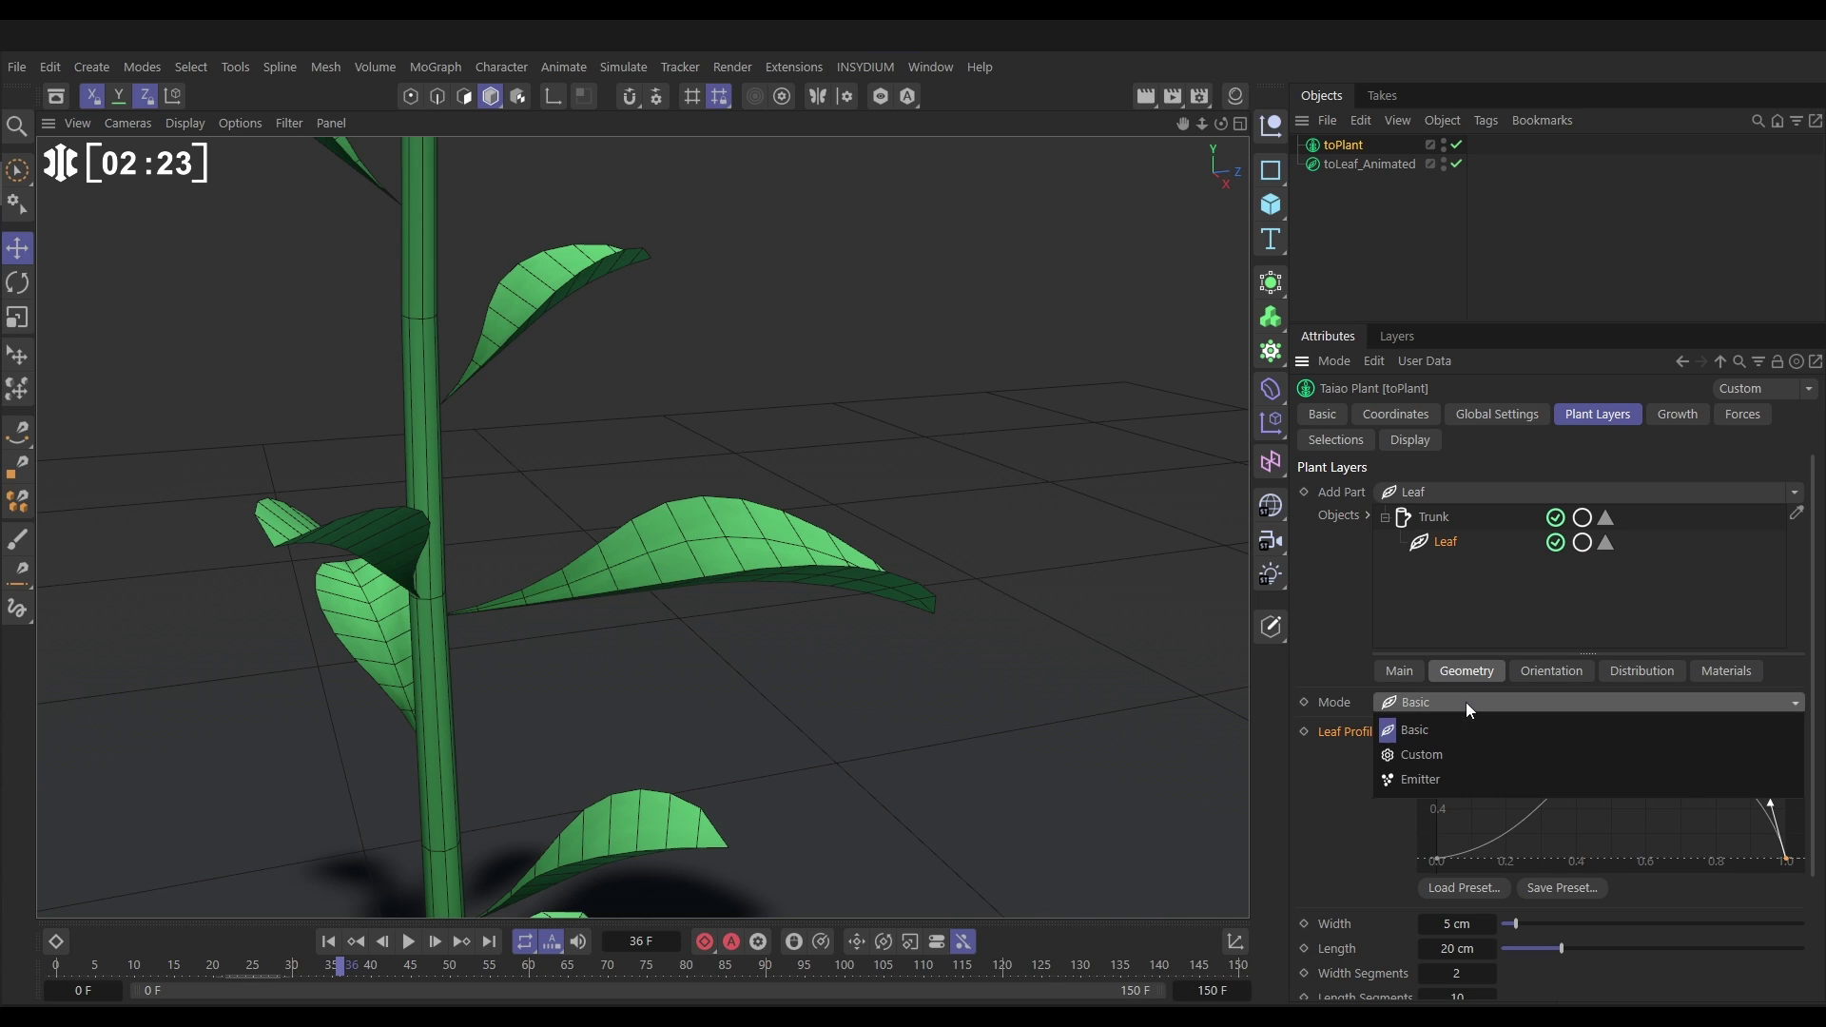
pyautogui.click(1419, 755)
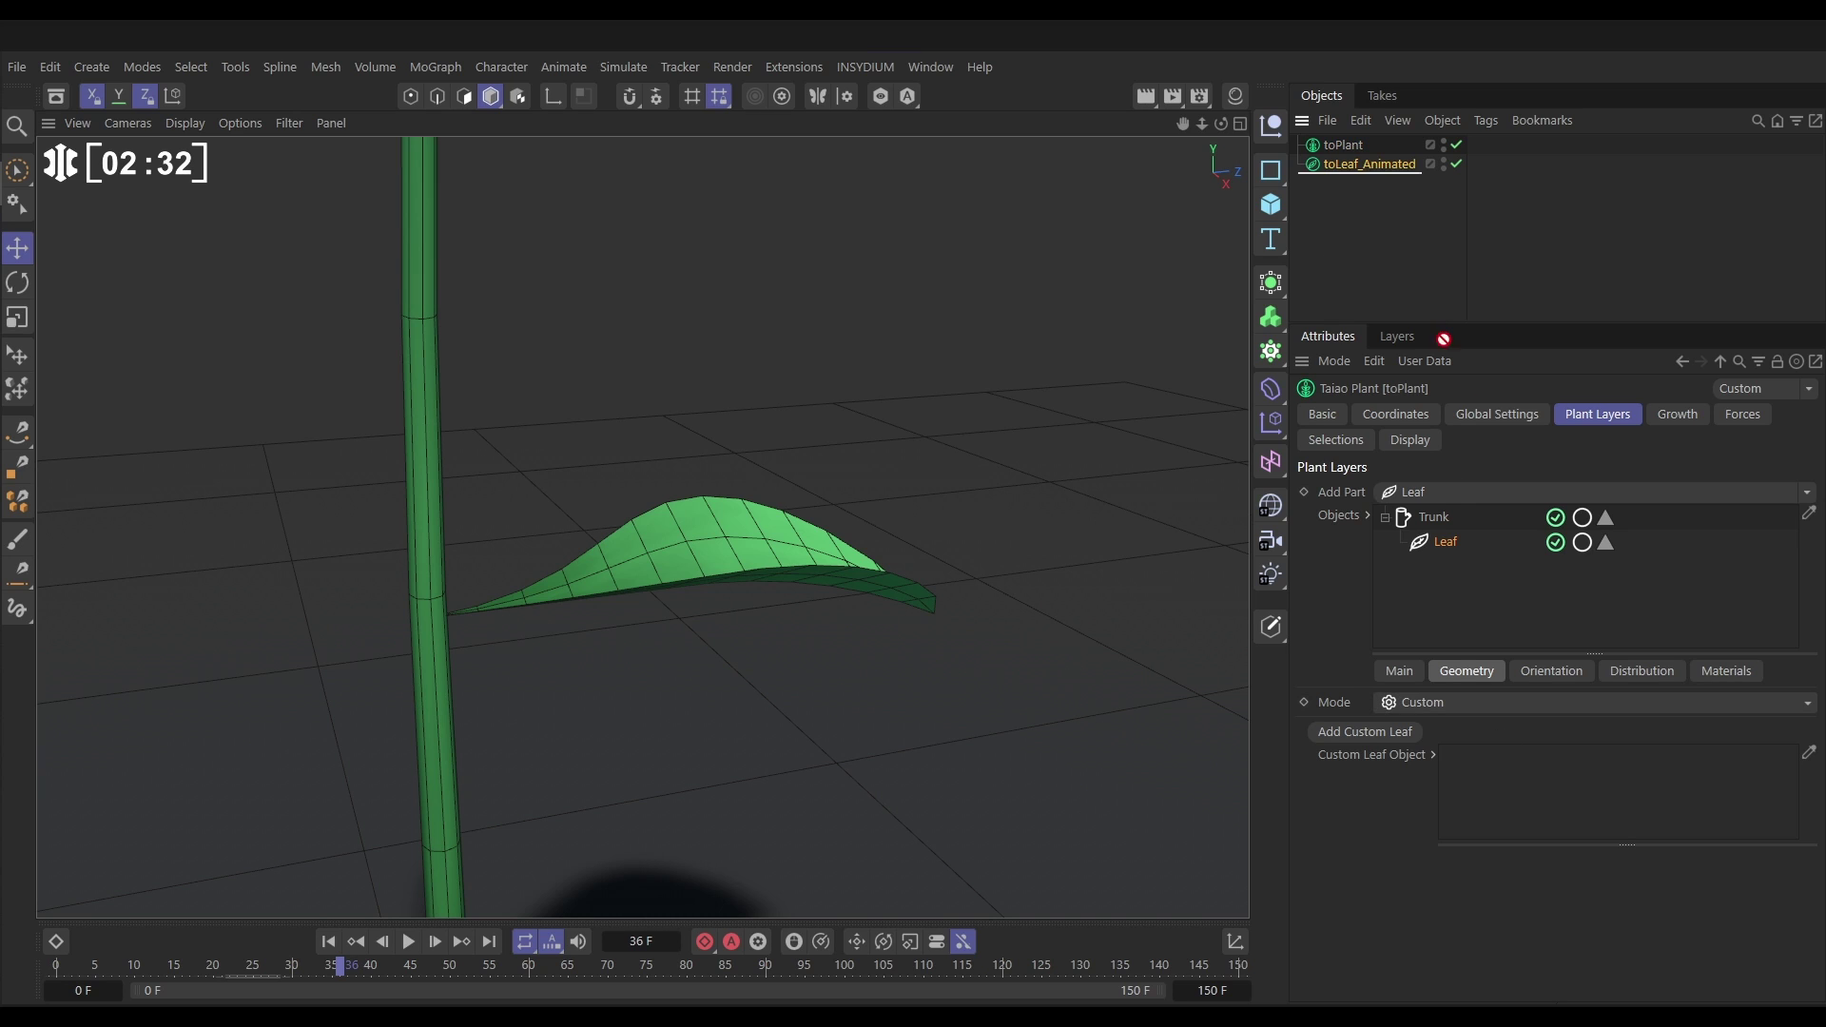
pyautogui.moveTo(1337, 162); pyautogui.dragTo(1517, 757)
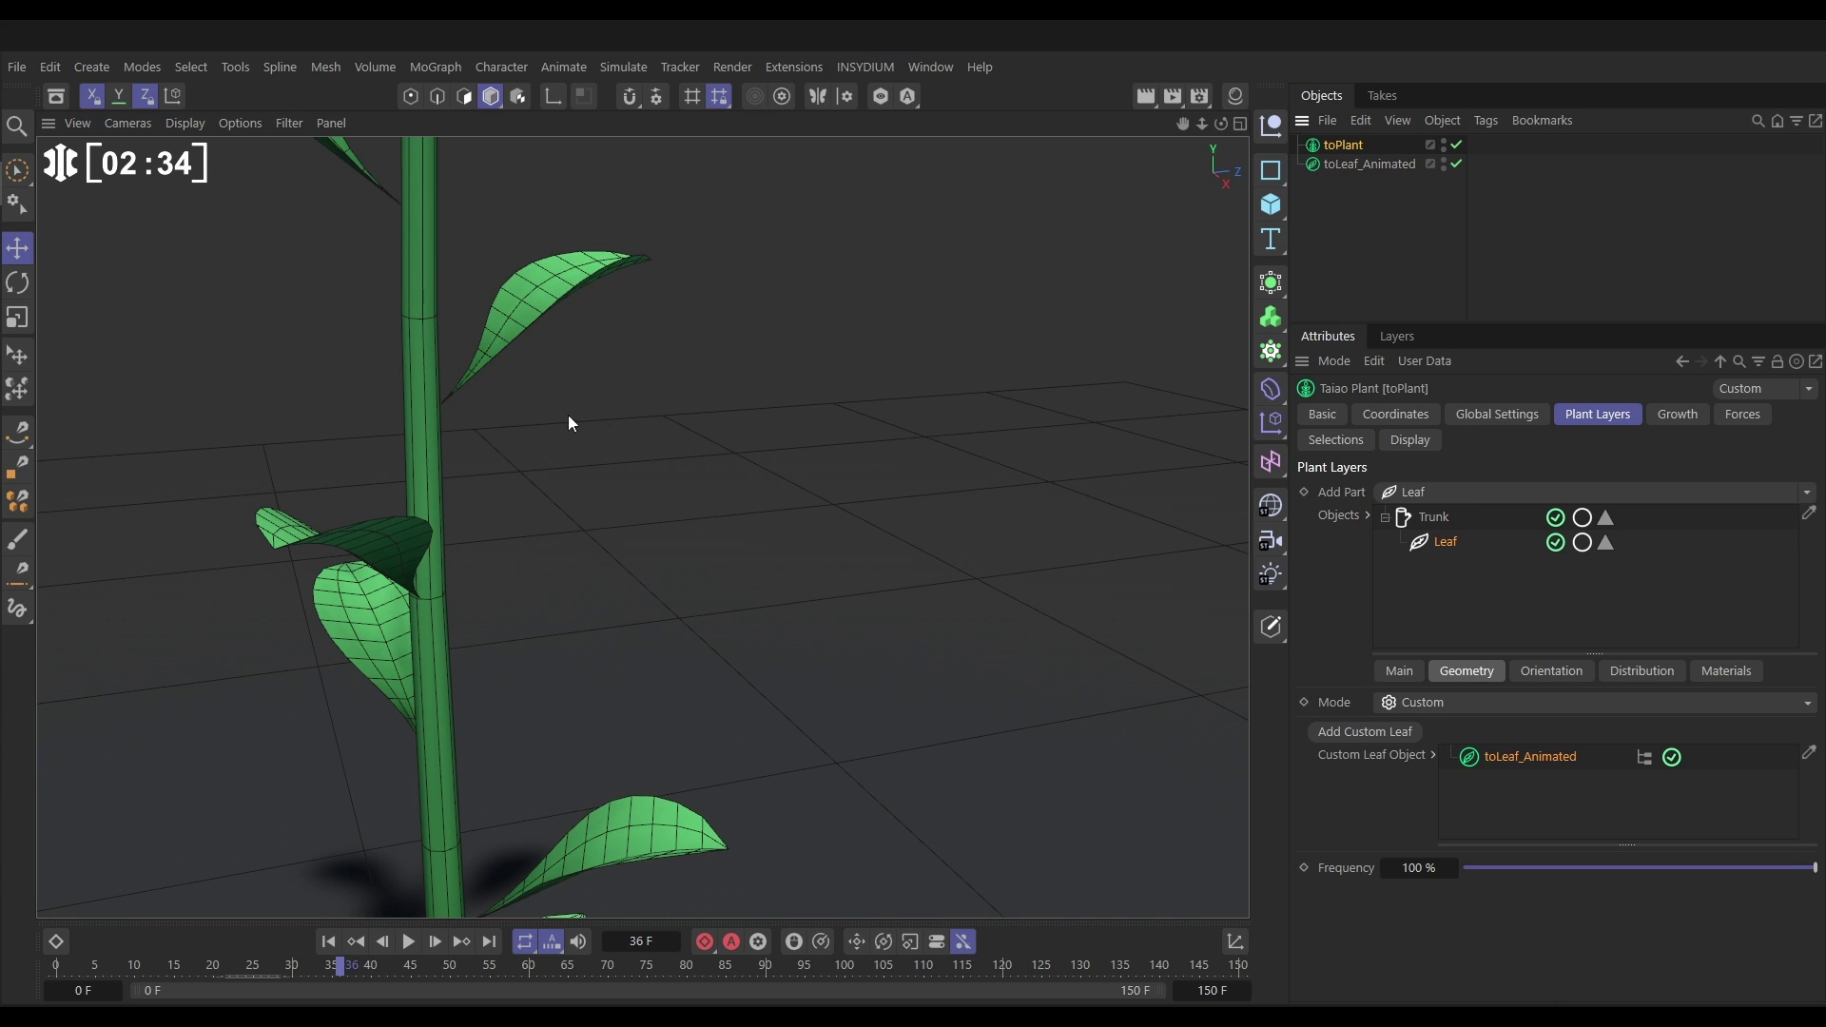
pyautogui.scroll(-5, 432, 424)
pyautogui.scroll(-5, 384, 461)
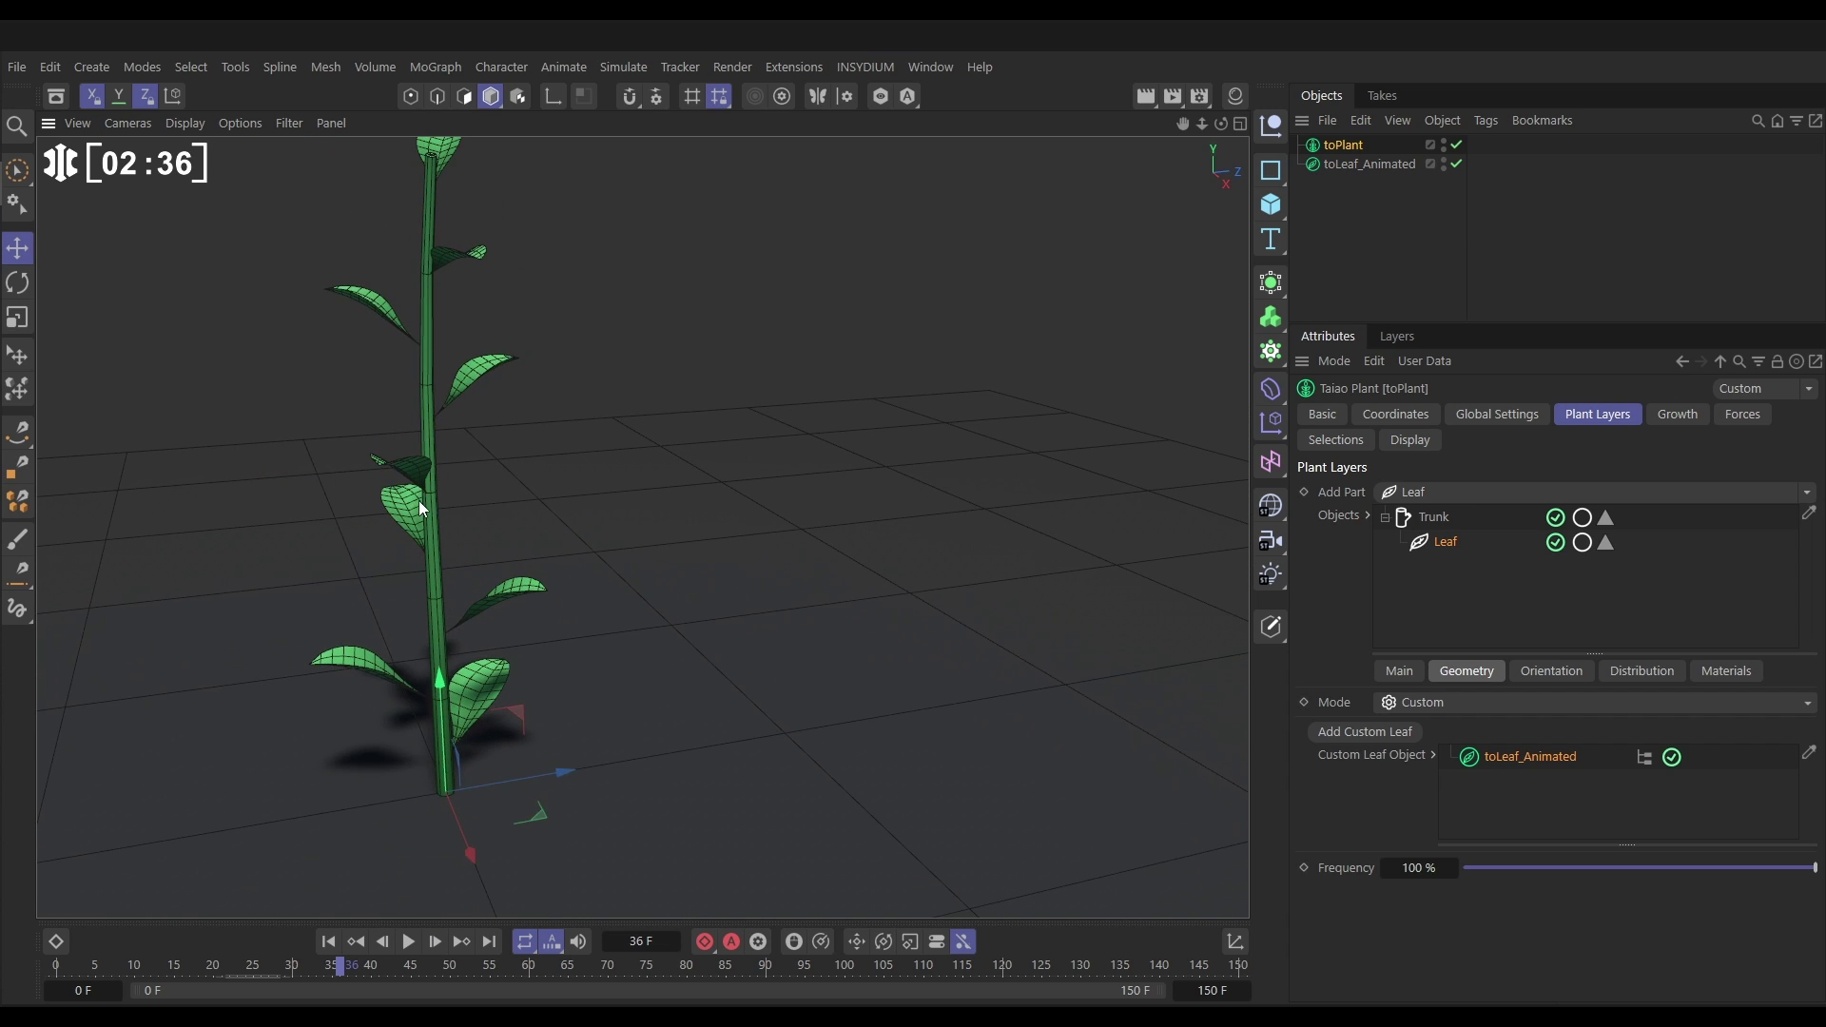
# Reframe the whole plant and preview the leaf animation from the timeline start
pyautogui.keyDown('alt'); pyautogui.moveTo(419, 501); pyautogui.dragTo(554, 521); pyautogui.keyUp('alt')
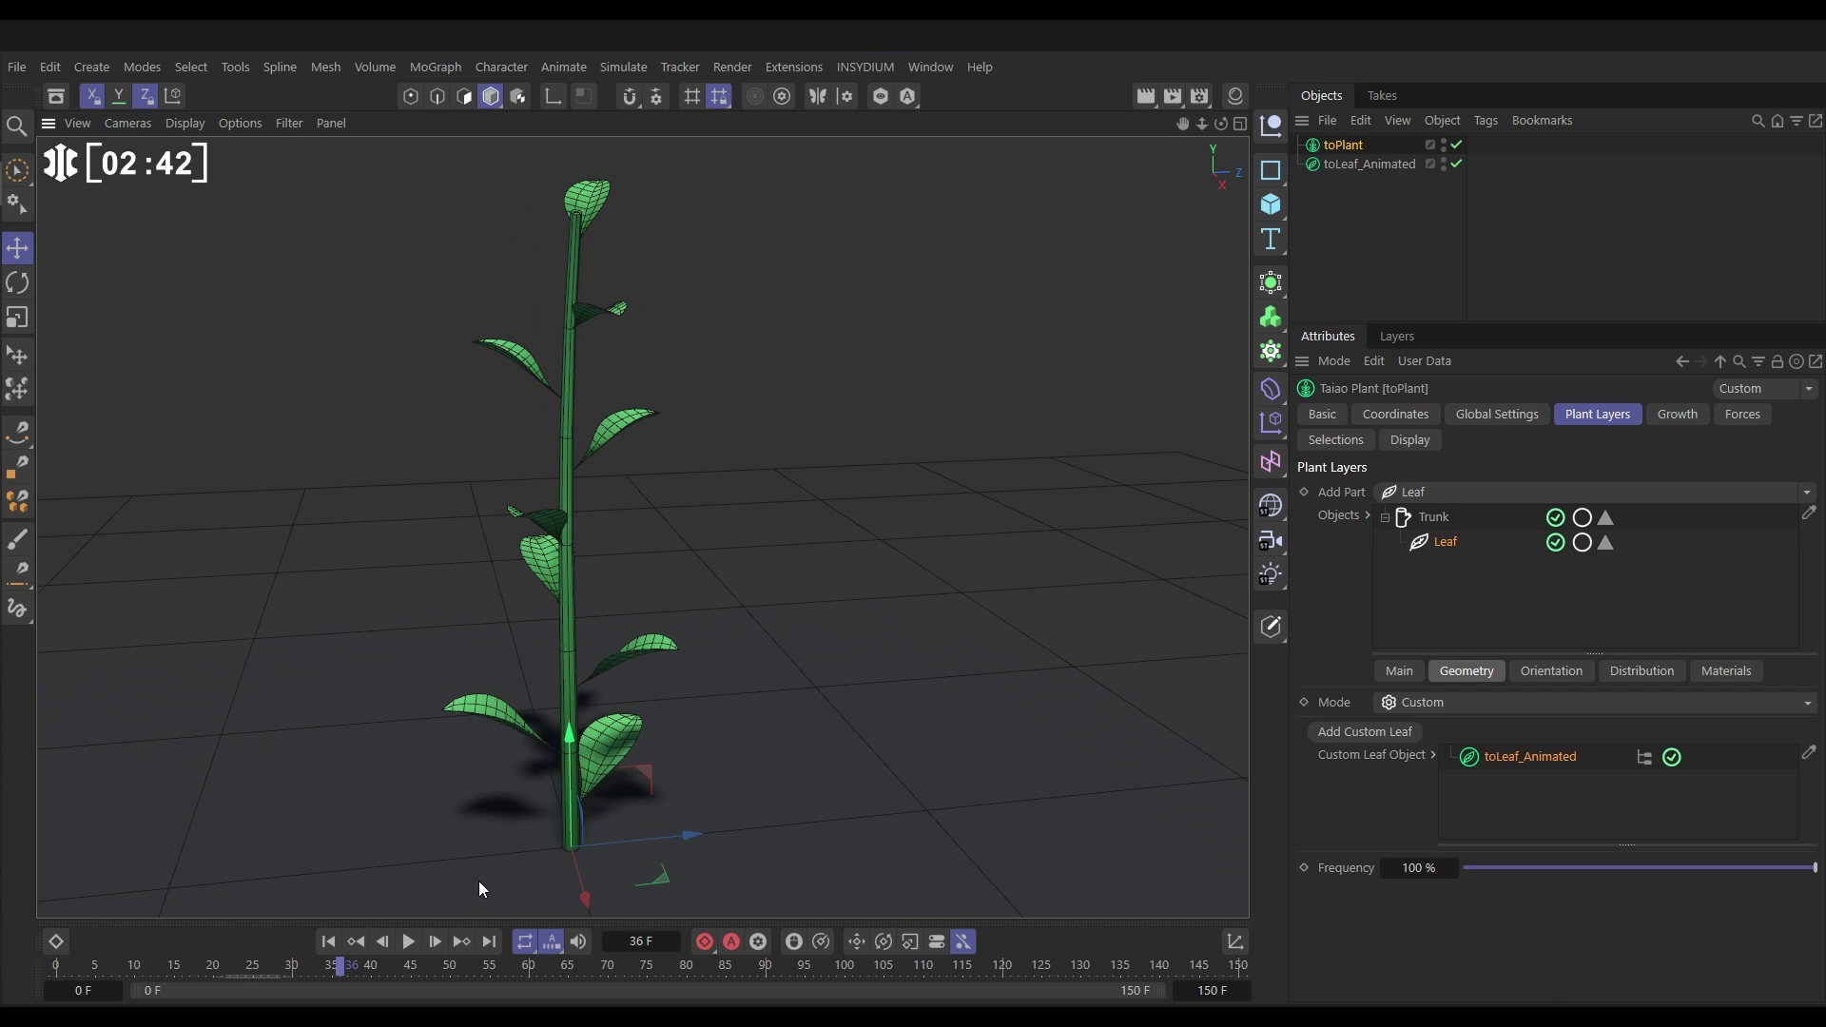
pyautogui.click(328, 941)
pyautogui.click(408, 941)
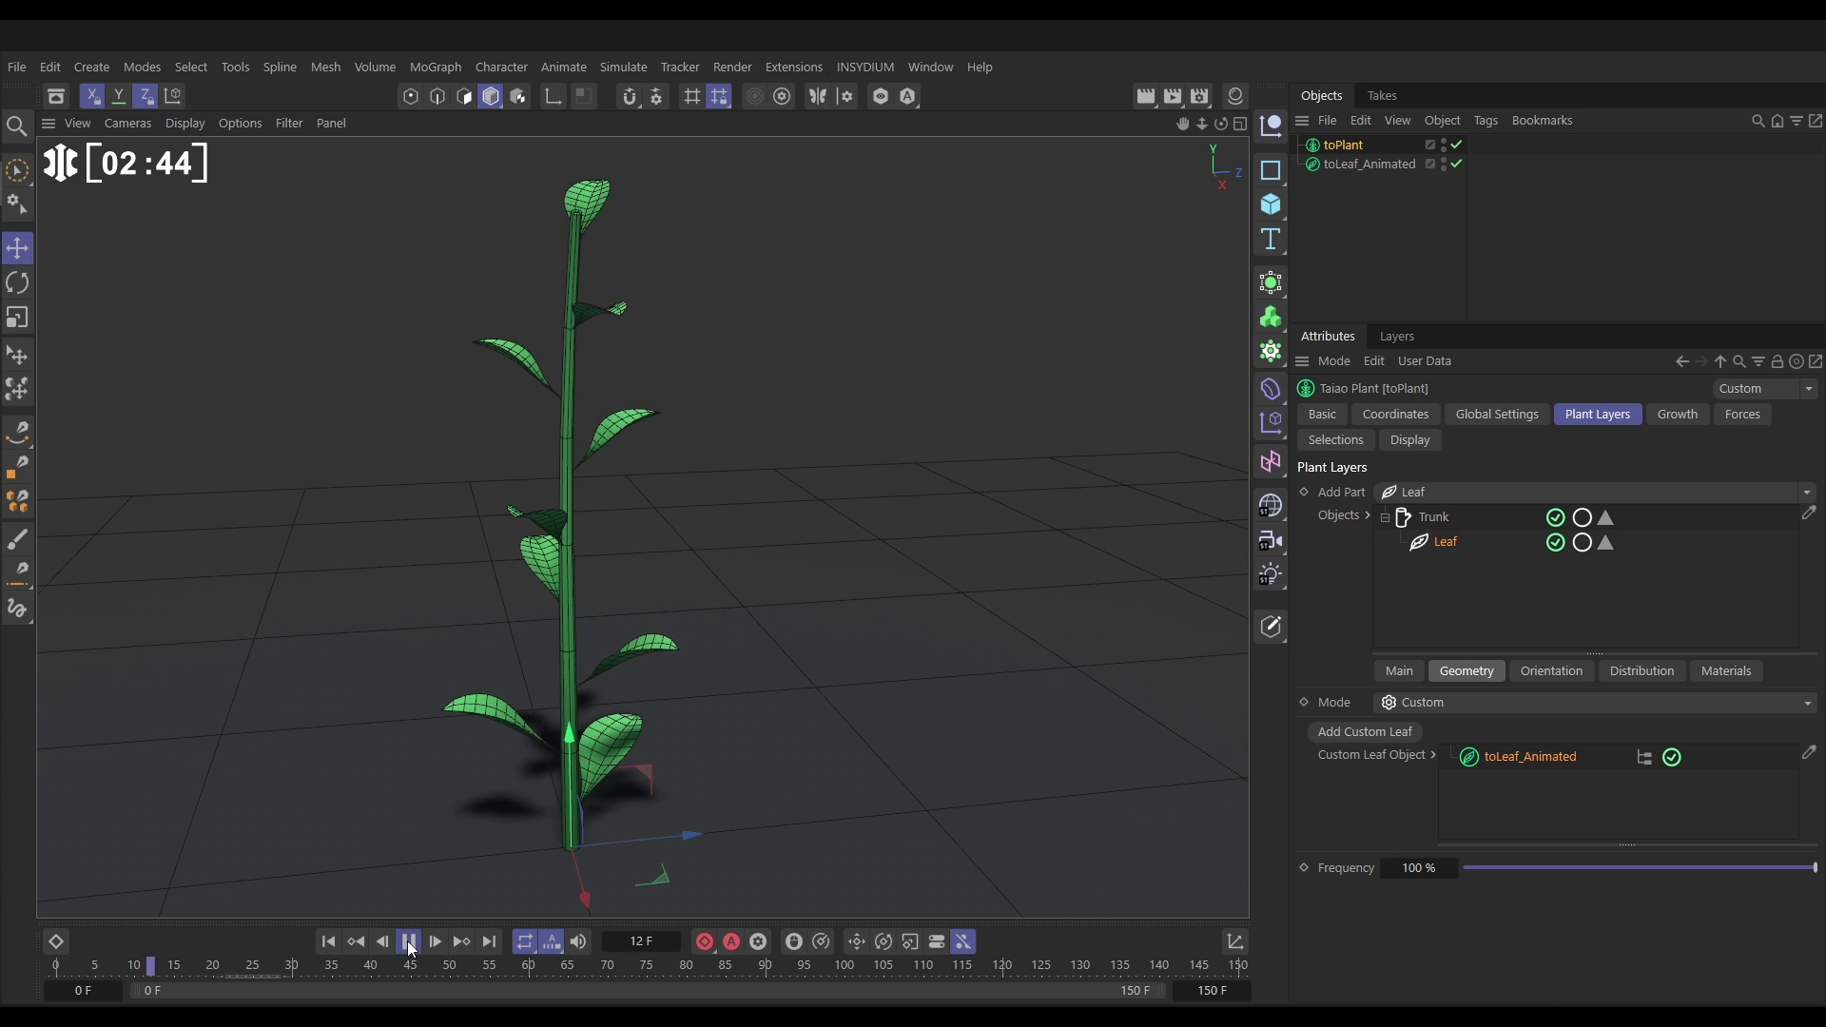
pyautogui.click(408, 943)
pyautogui.hotkey('shift', 'f')
pyautogui.click(410, 943)
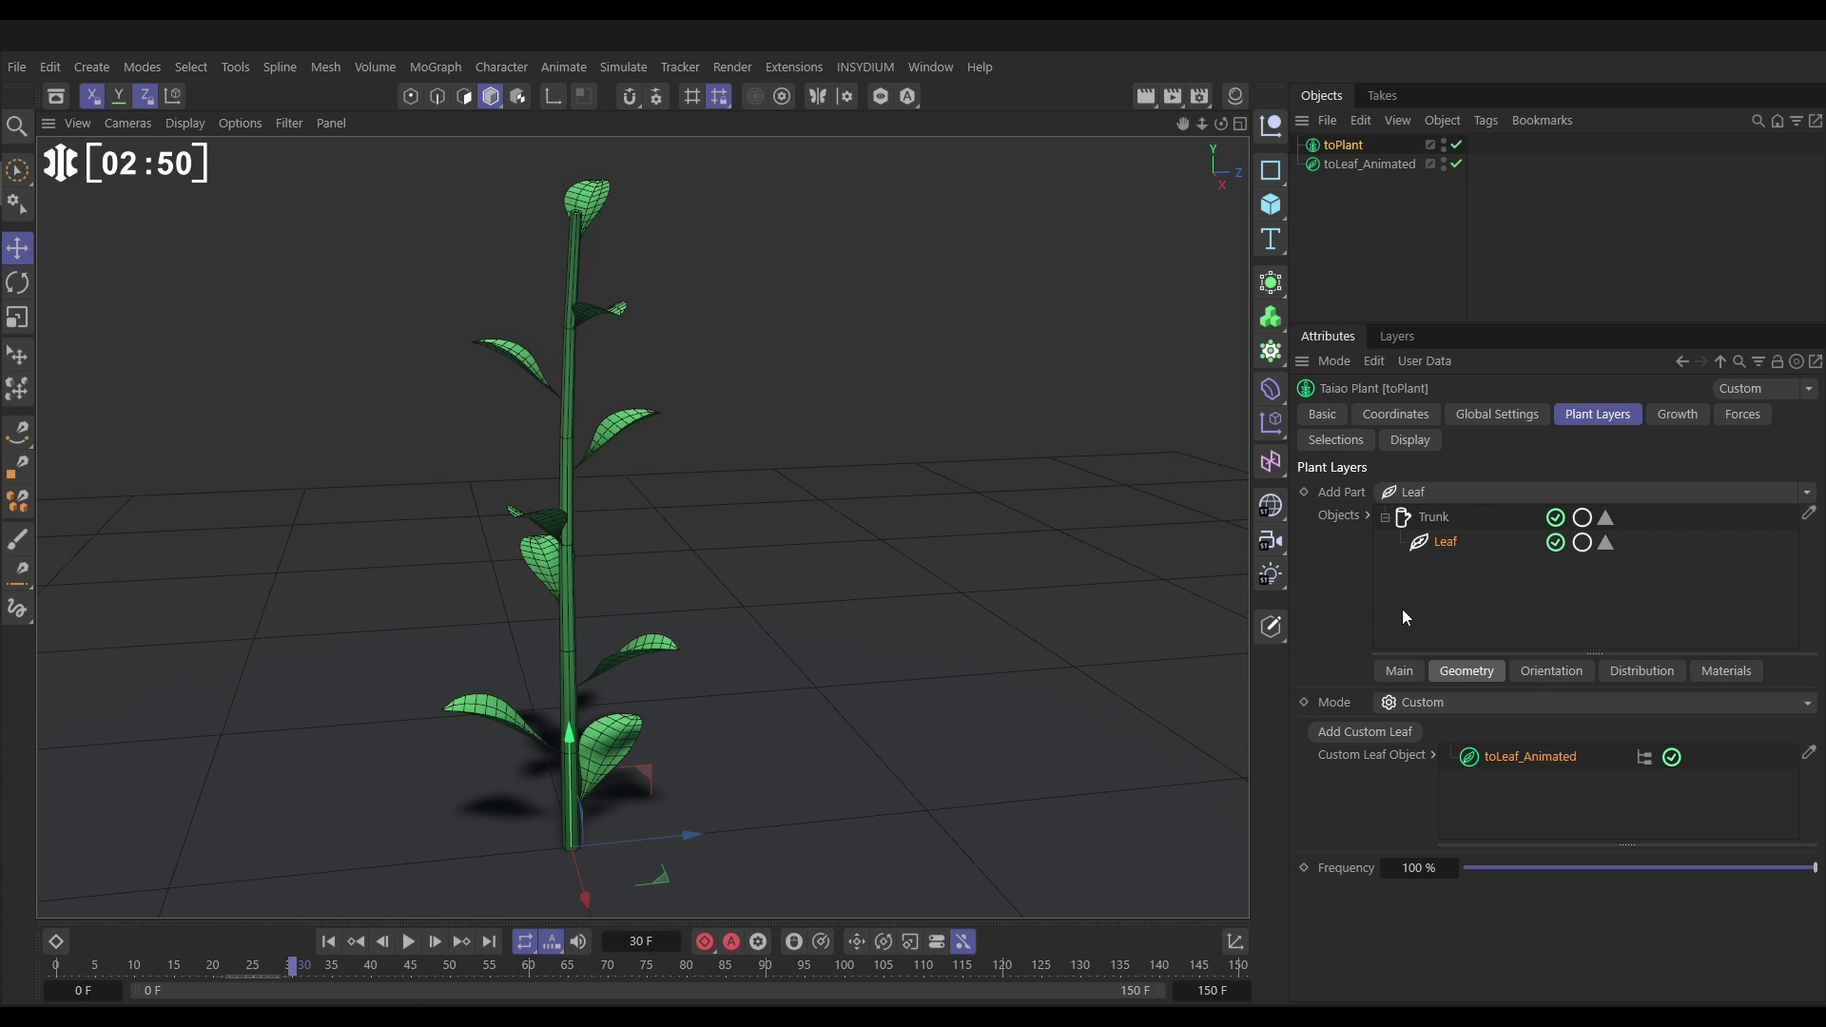
# Enable growth animation on the Leaf layer and test by lowering leaf growth
pyautogui.click(1677, 416)
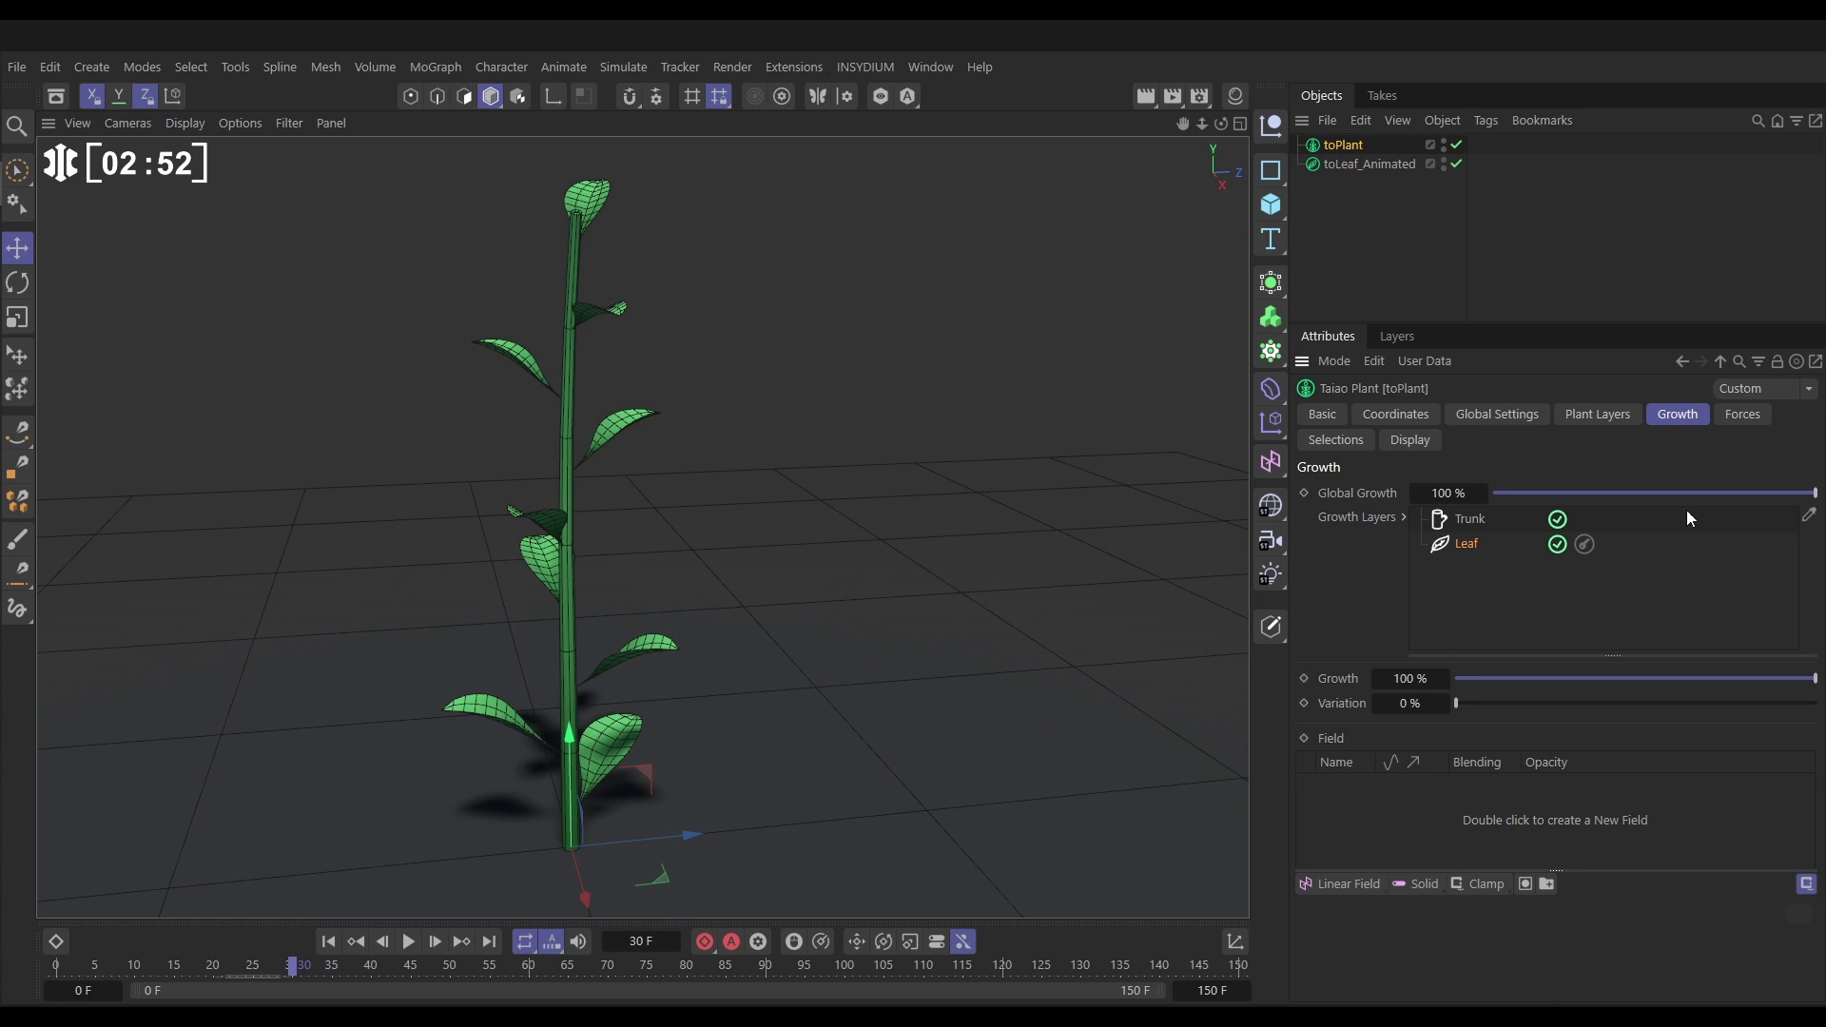
pyautogui.click(1585, 545)
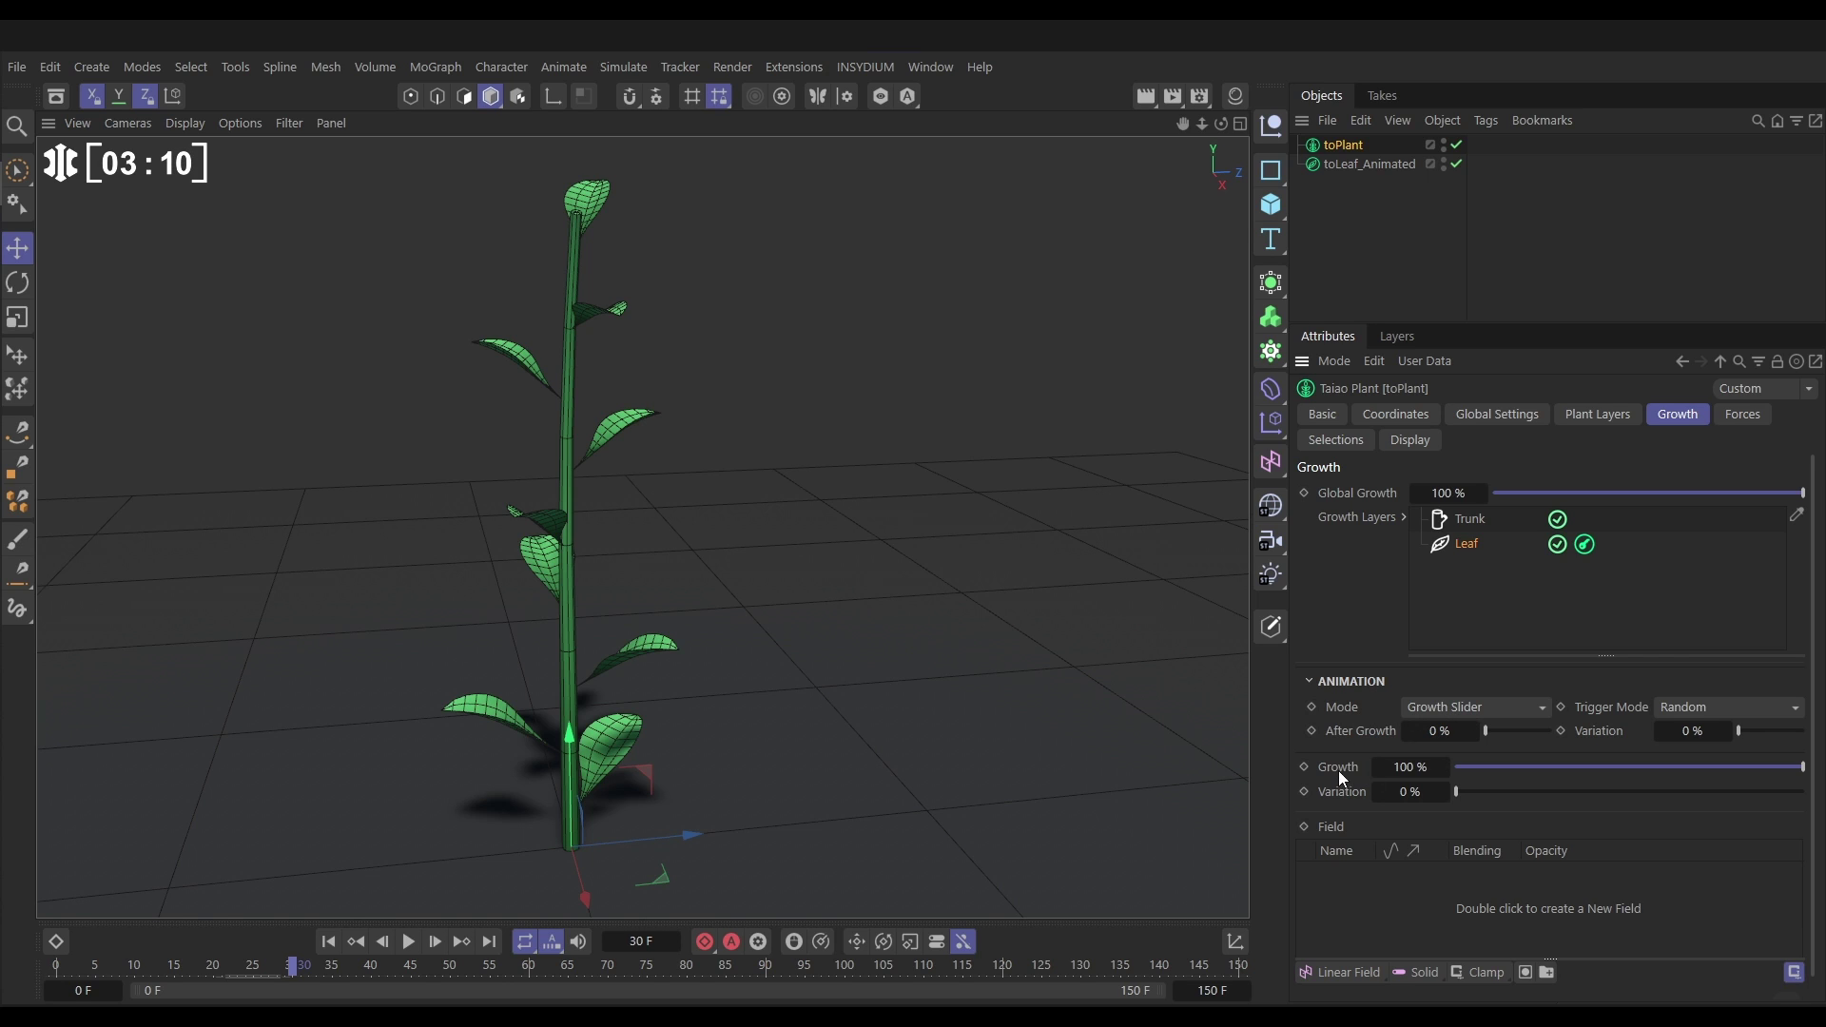
pyautogui.moveTo(1410, 767)
pyautogui.moveTo(1800, 770)
pyautogui.mouseDown()
pyautogui.moveTo(1429, 782)
pyautogui.moveTo(1729, 766)
pyautogui.mouseUp()
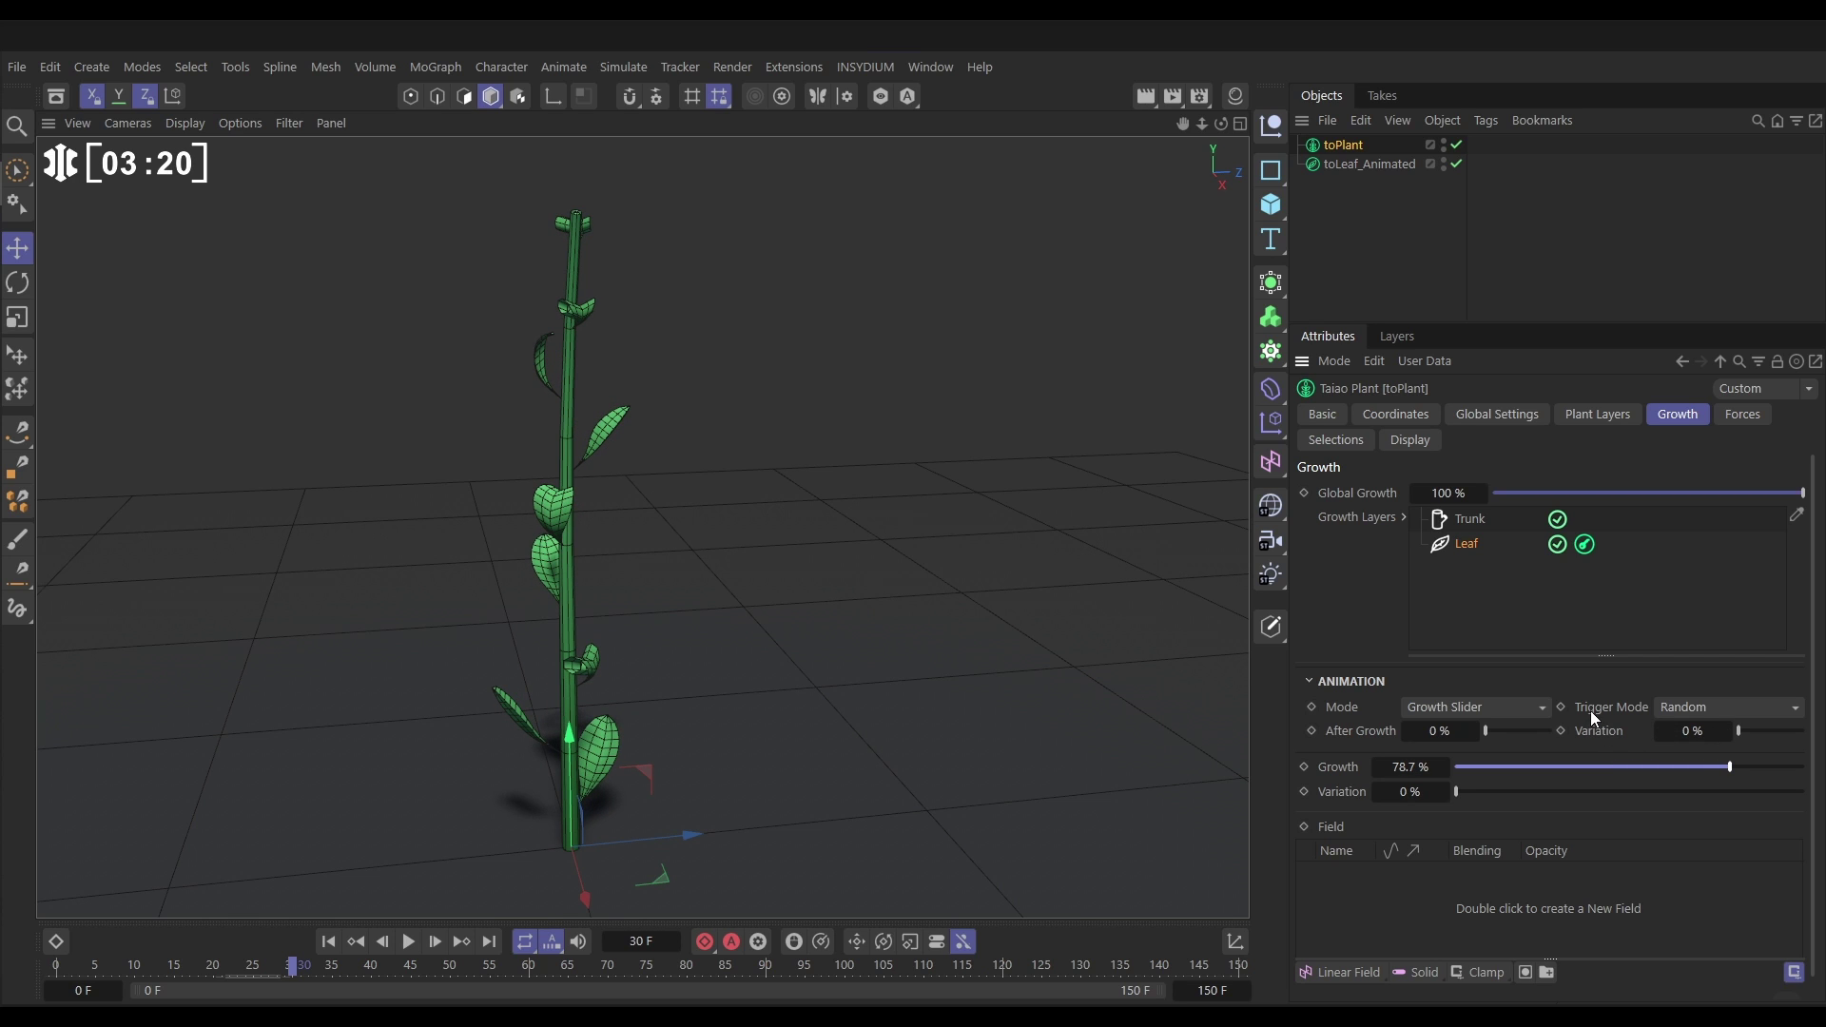
# Set Trigger Mode to Sequence and scrub leaf growth to zero and back to full
pyautogui.click(1688, 708)
pyautogui.click(1698, 758)
pyautogui.moveTo(1653, 767)
pyautogui.mouseDown()
pyautogui.moveTo(1480, 766)
pyautogui.moveTo(1789, 717)
pyautogui.mouseUp()
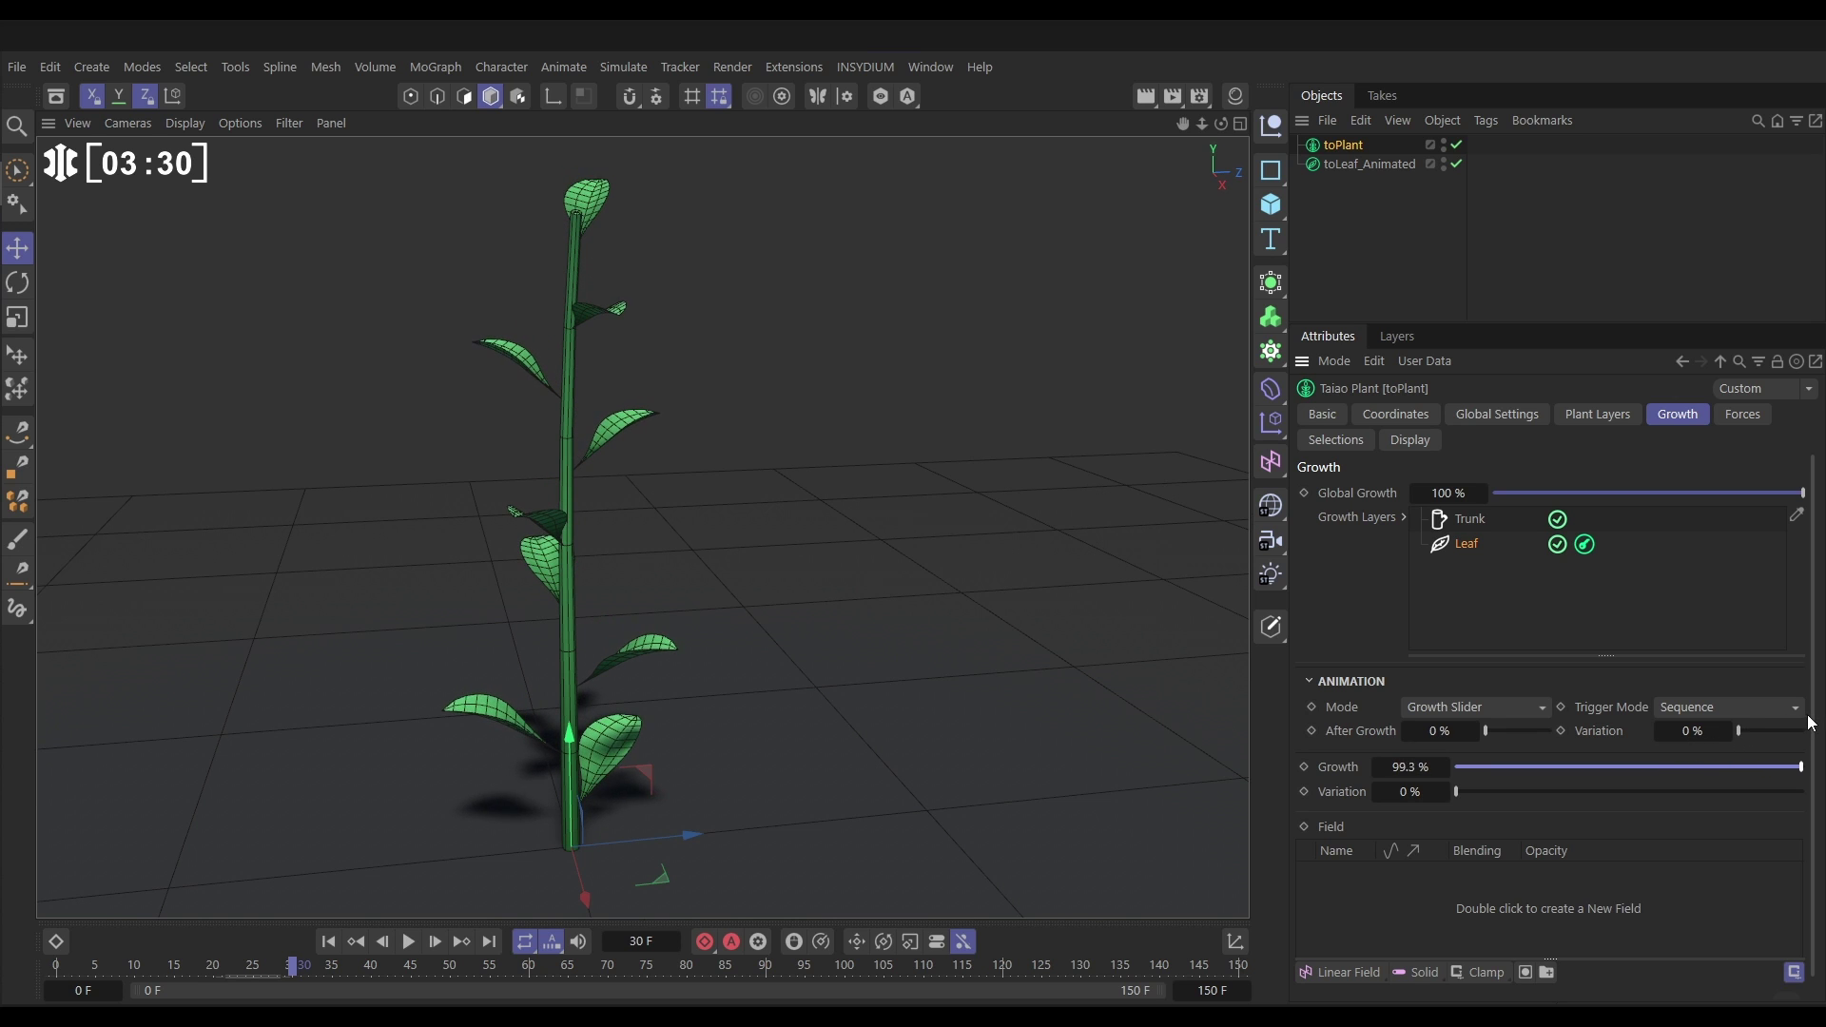
pyautogui.moveTo(1790, 718); pyautogui.dragTo(1357, 757)
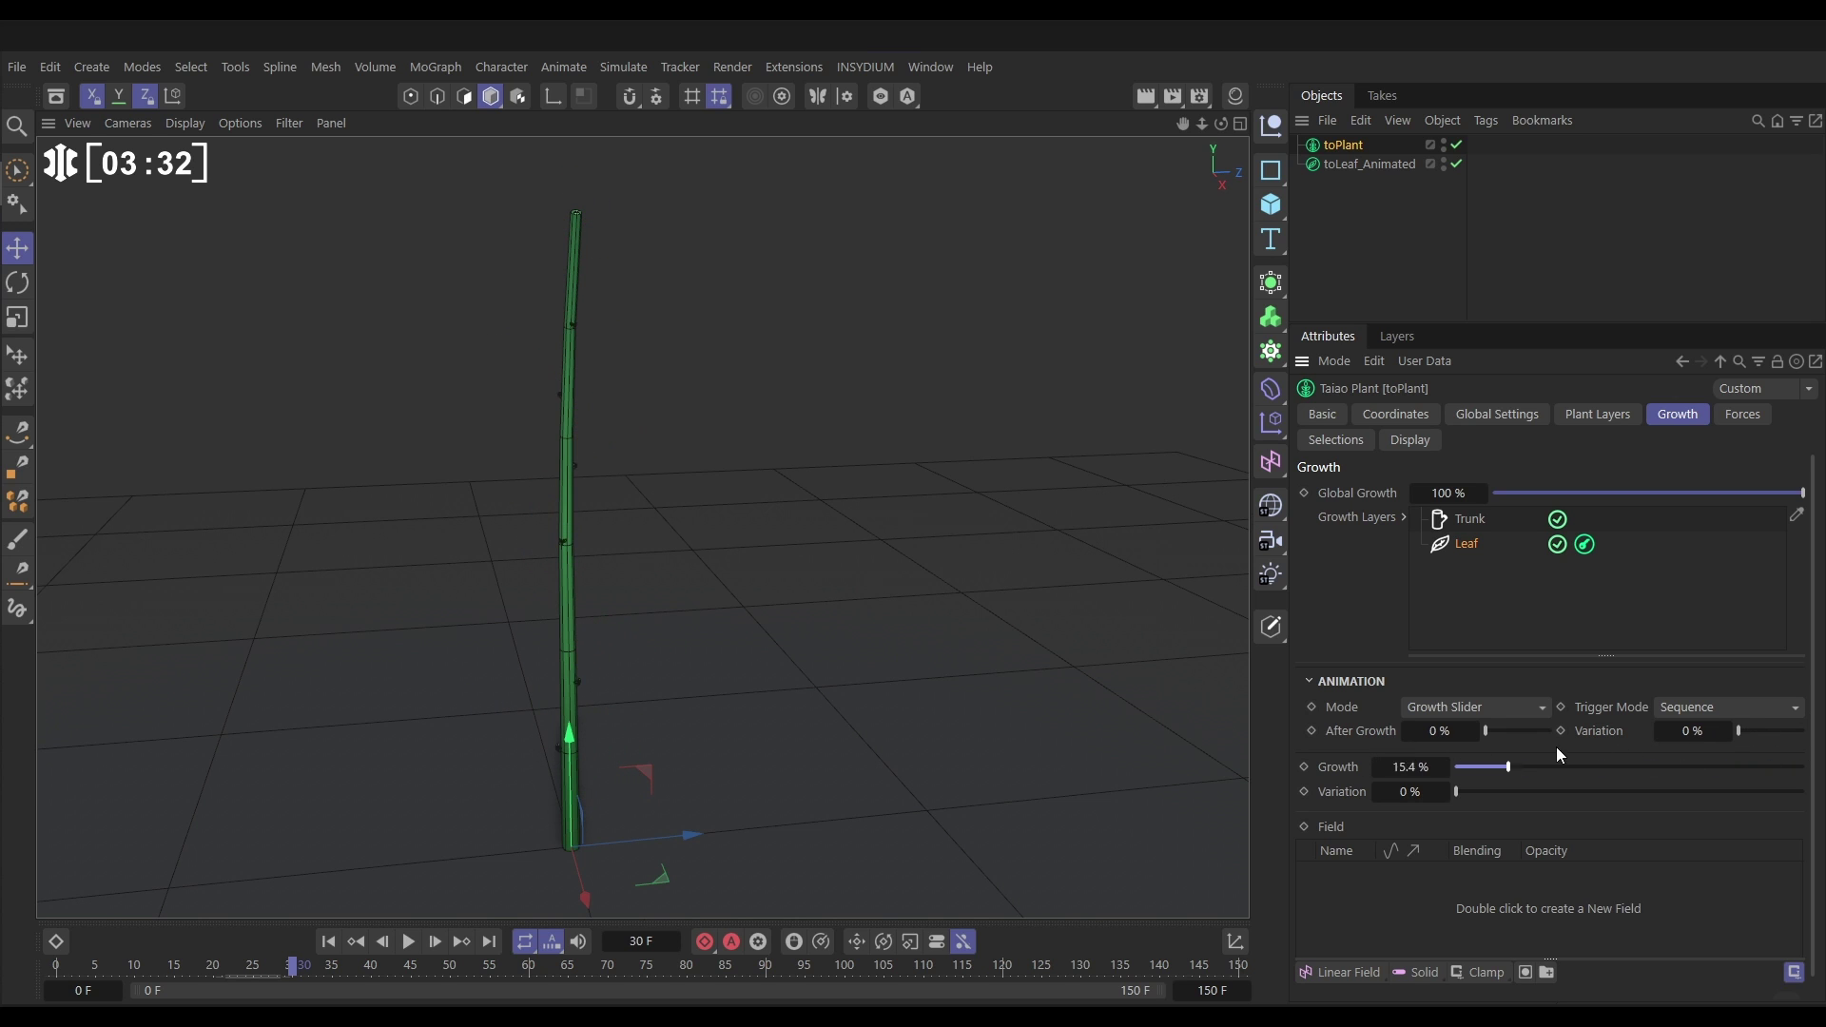
pyautogui.moveTo(1565, 746); pyautogui.dragTo(1815, 711)
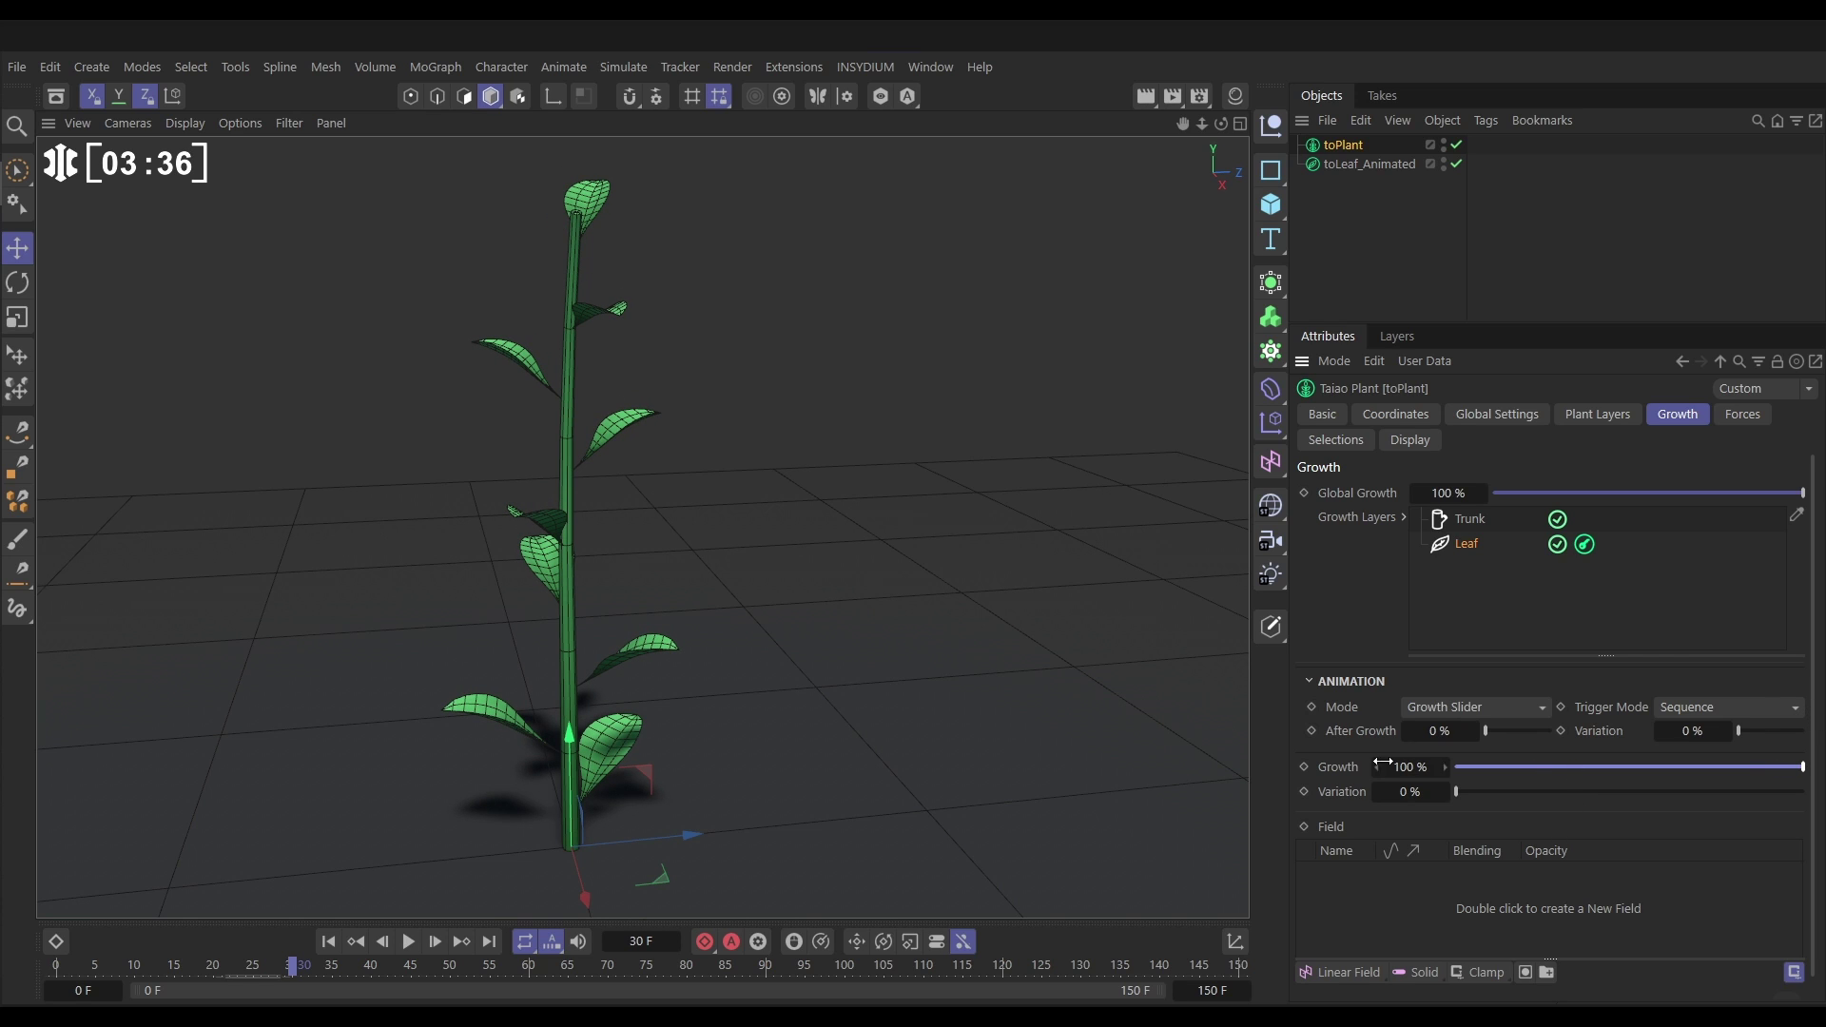
# Set the leaf Animation Mode to Global Growth Slider and test the Global Growth slider
pyautogui.click(1455, 705)
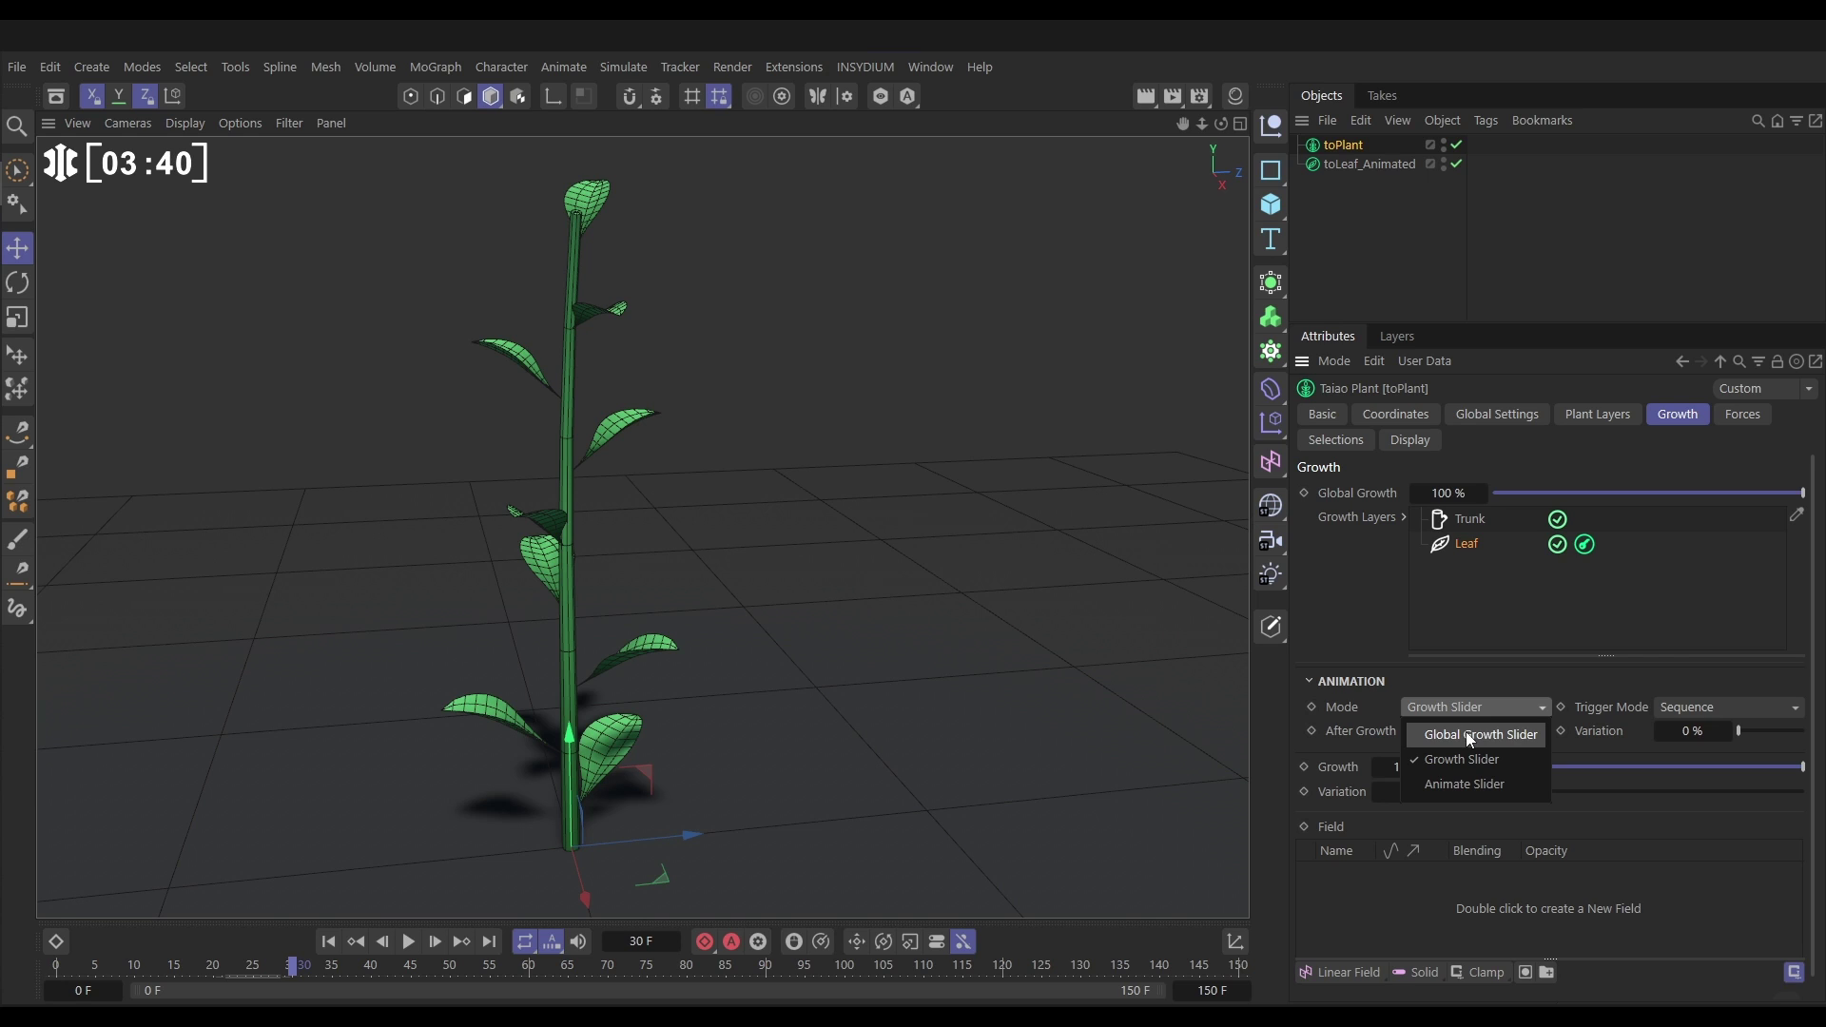
pyautogui.click(1465, 731)
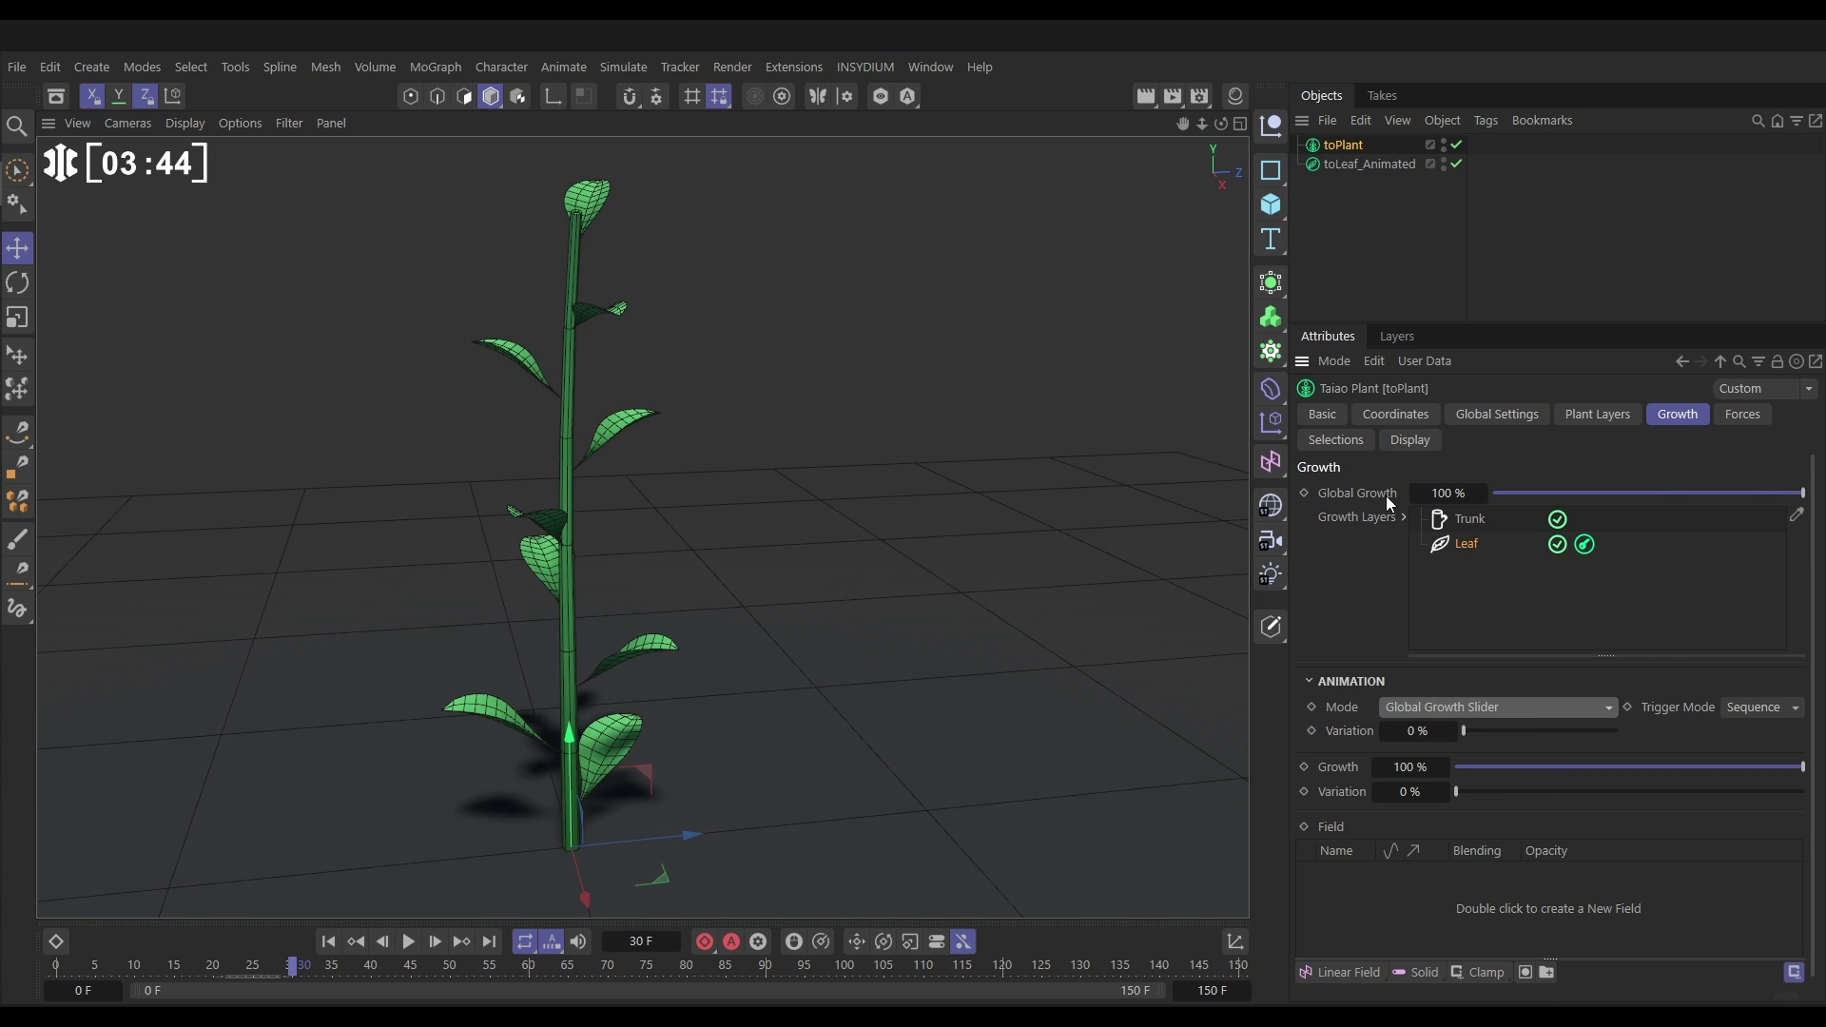
pyautogui.moveTo(1800, 492)
pyautogui.mouseDown()
pyautogui.moveTo(1492, 493)
pyautogui.moveTo(1812, 491)
pyautogui.mouseUp()
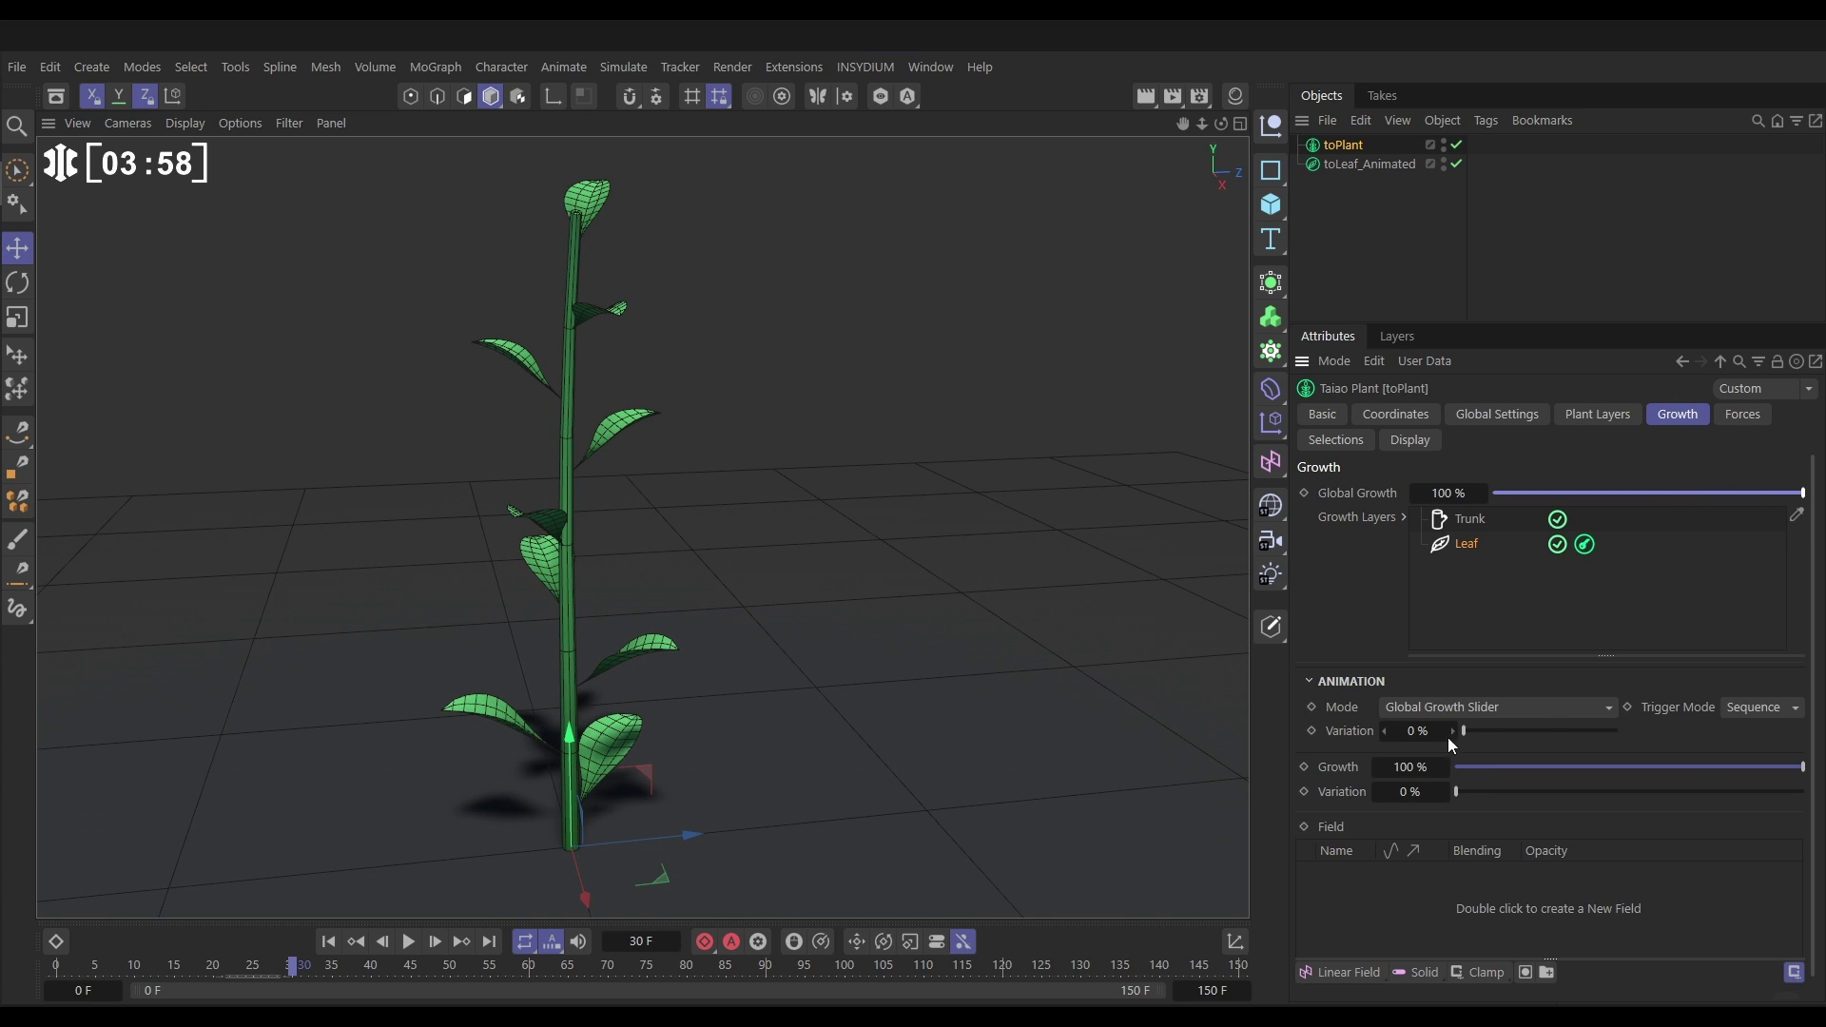
# Switch leaf animation to Animate Slider and scrub the Animate and leaf Growth sliders
pyautogui.click(1424, 709)
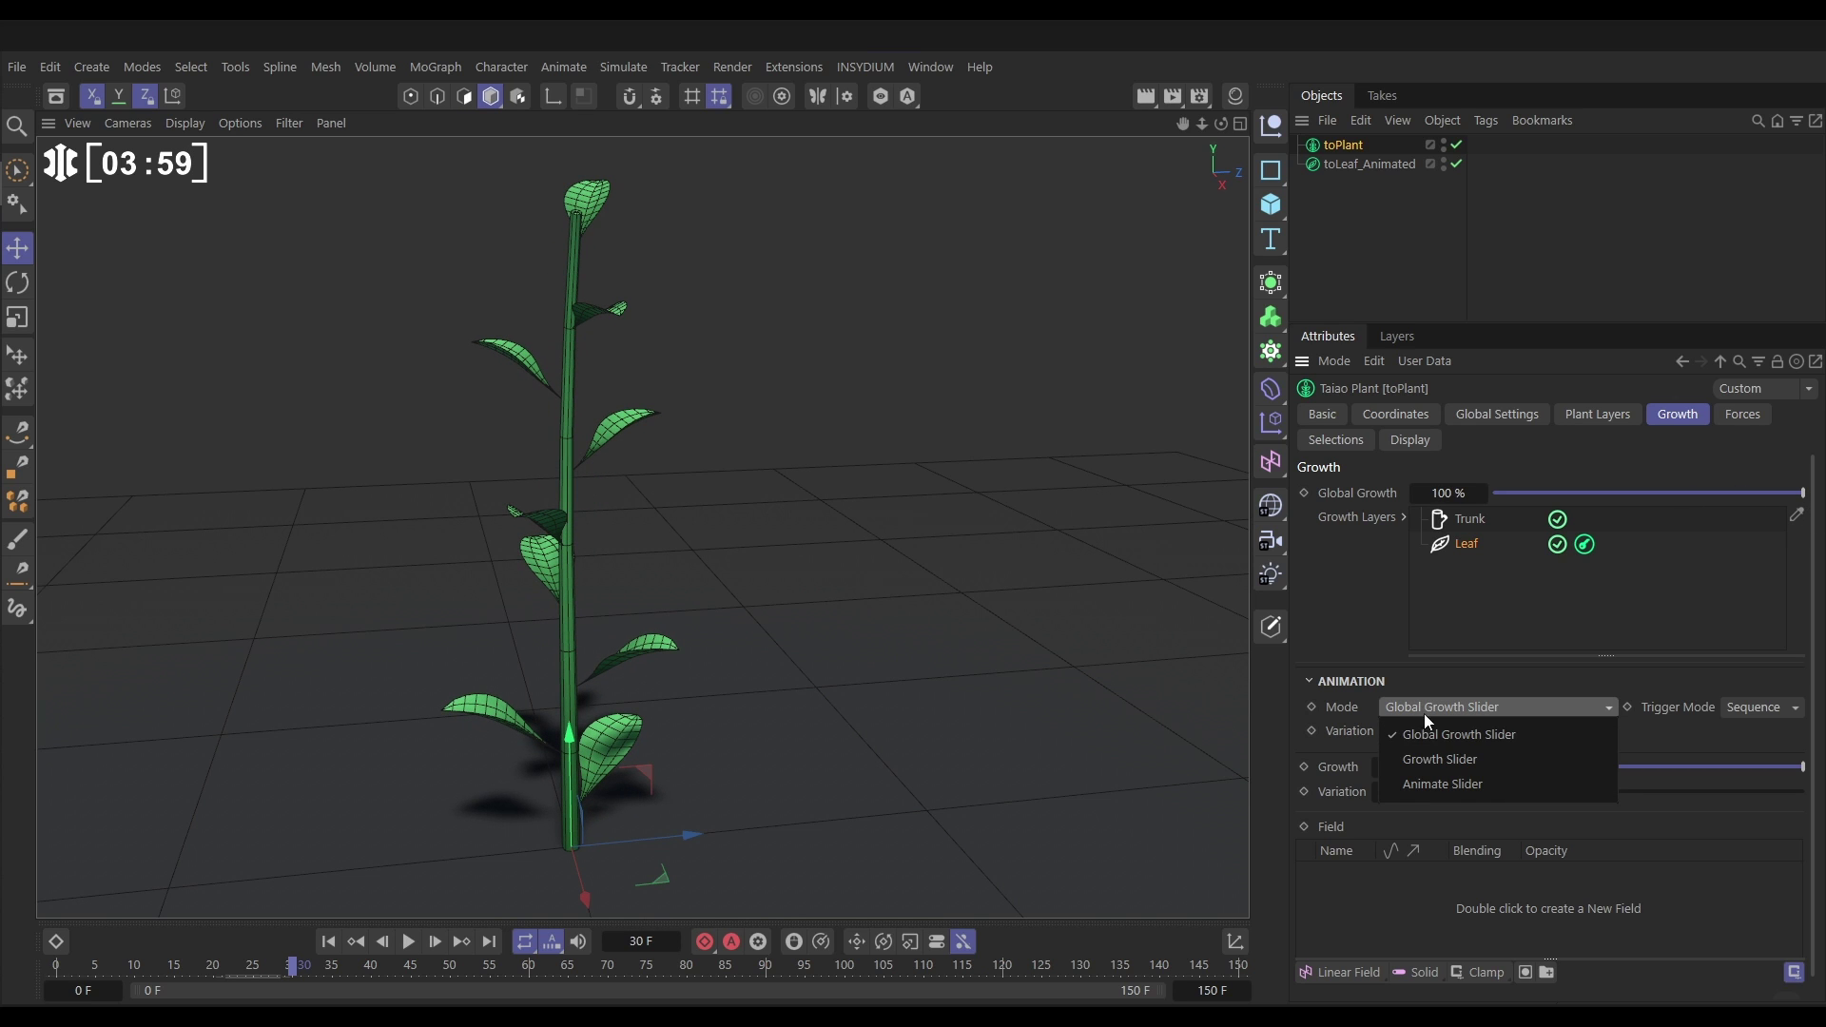
pyautogui.click(1435, 786)
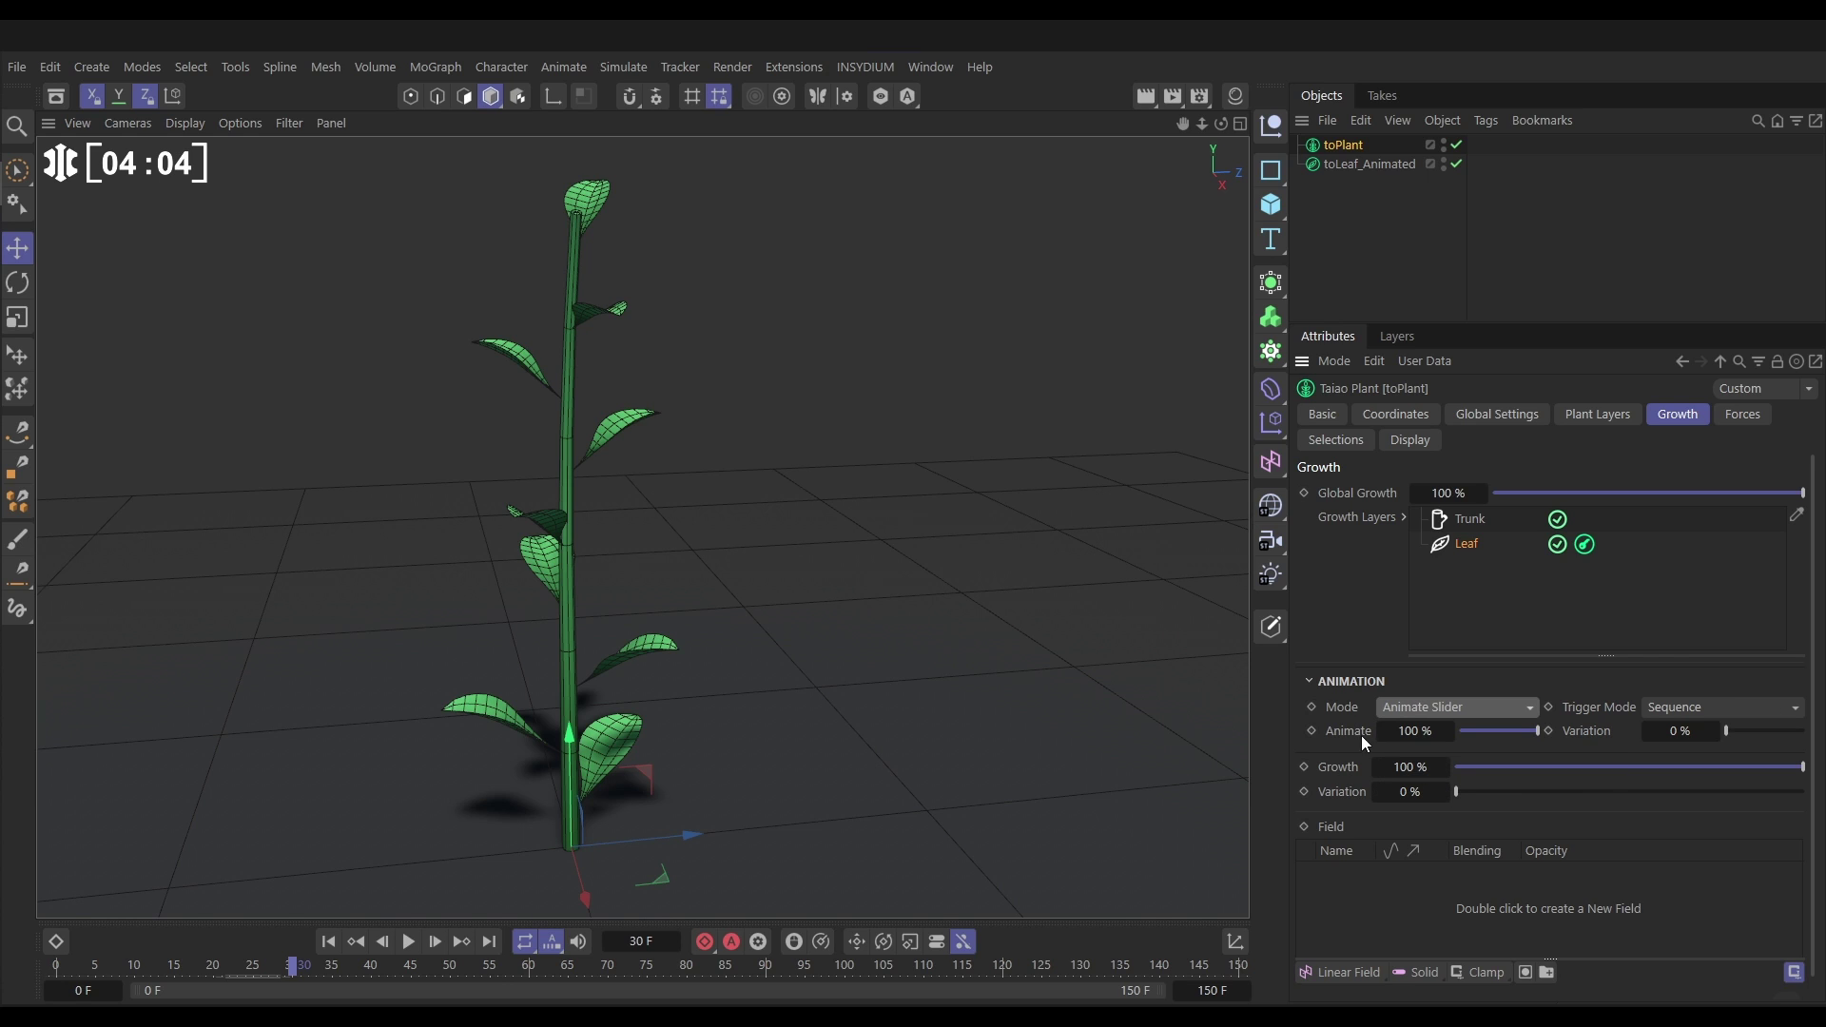
pyautogui.moveTo(1537, 731)
pyautogui.mouseDown()
pyautogui.moveTo(1487, 734)
pyautogui.moveTo(1541, 730)
pyautogui.mouseUp()
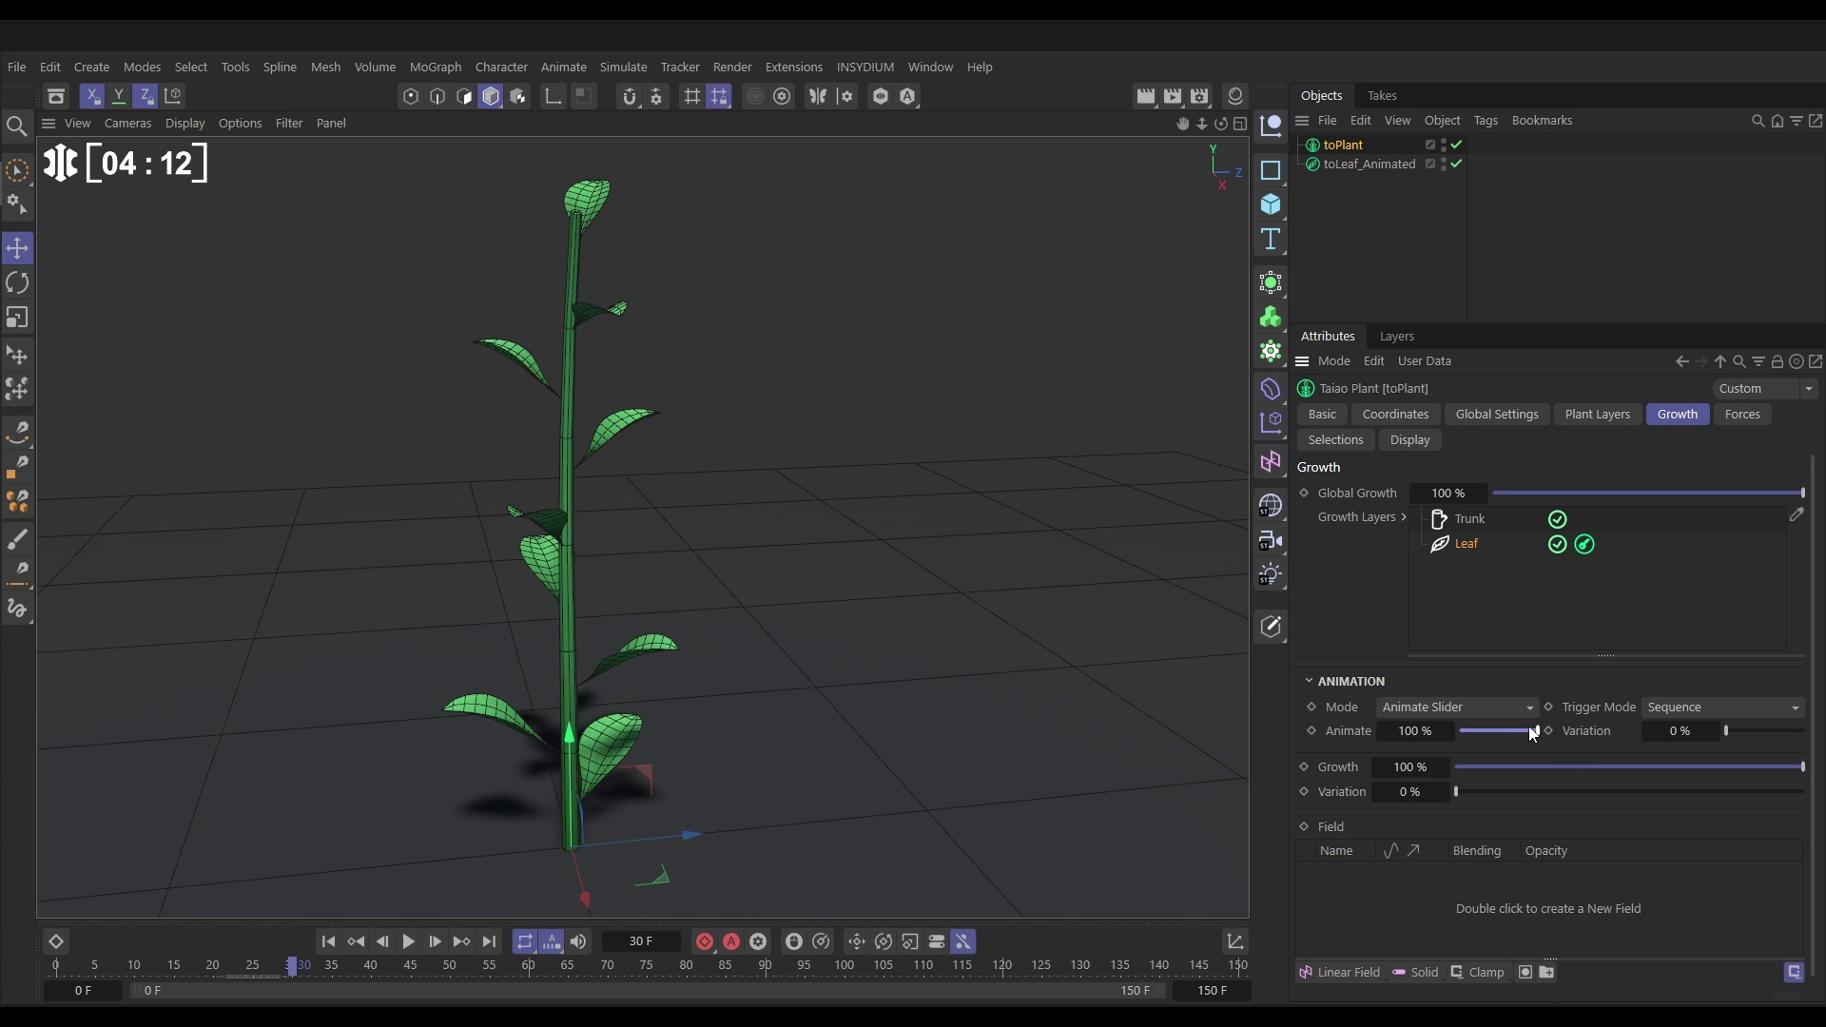
pyautogui.moveTo(1534, 732)
pyautogui.mouseDown()
pyautogui.moveTo(1487, 737)
pyautogui.moveTo(1543, 736)
pyautogui.mouseUp()
pyautogui.moveTo(1734, 768)
pyautogui.mouseDown()
pyautogui.moveTo(1576, 763)
pyautogui.moveTo(1819, 768)
pyautogui.mouseUp()
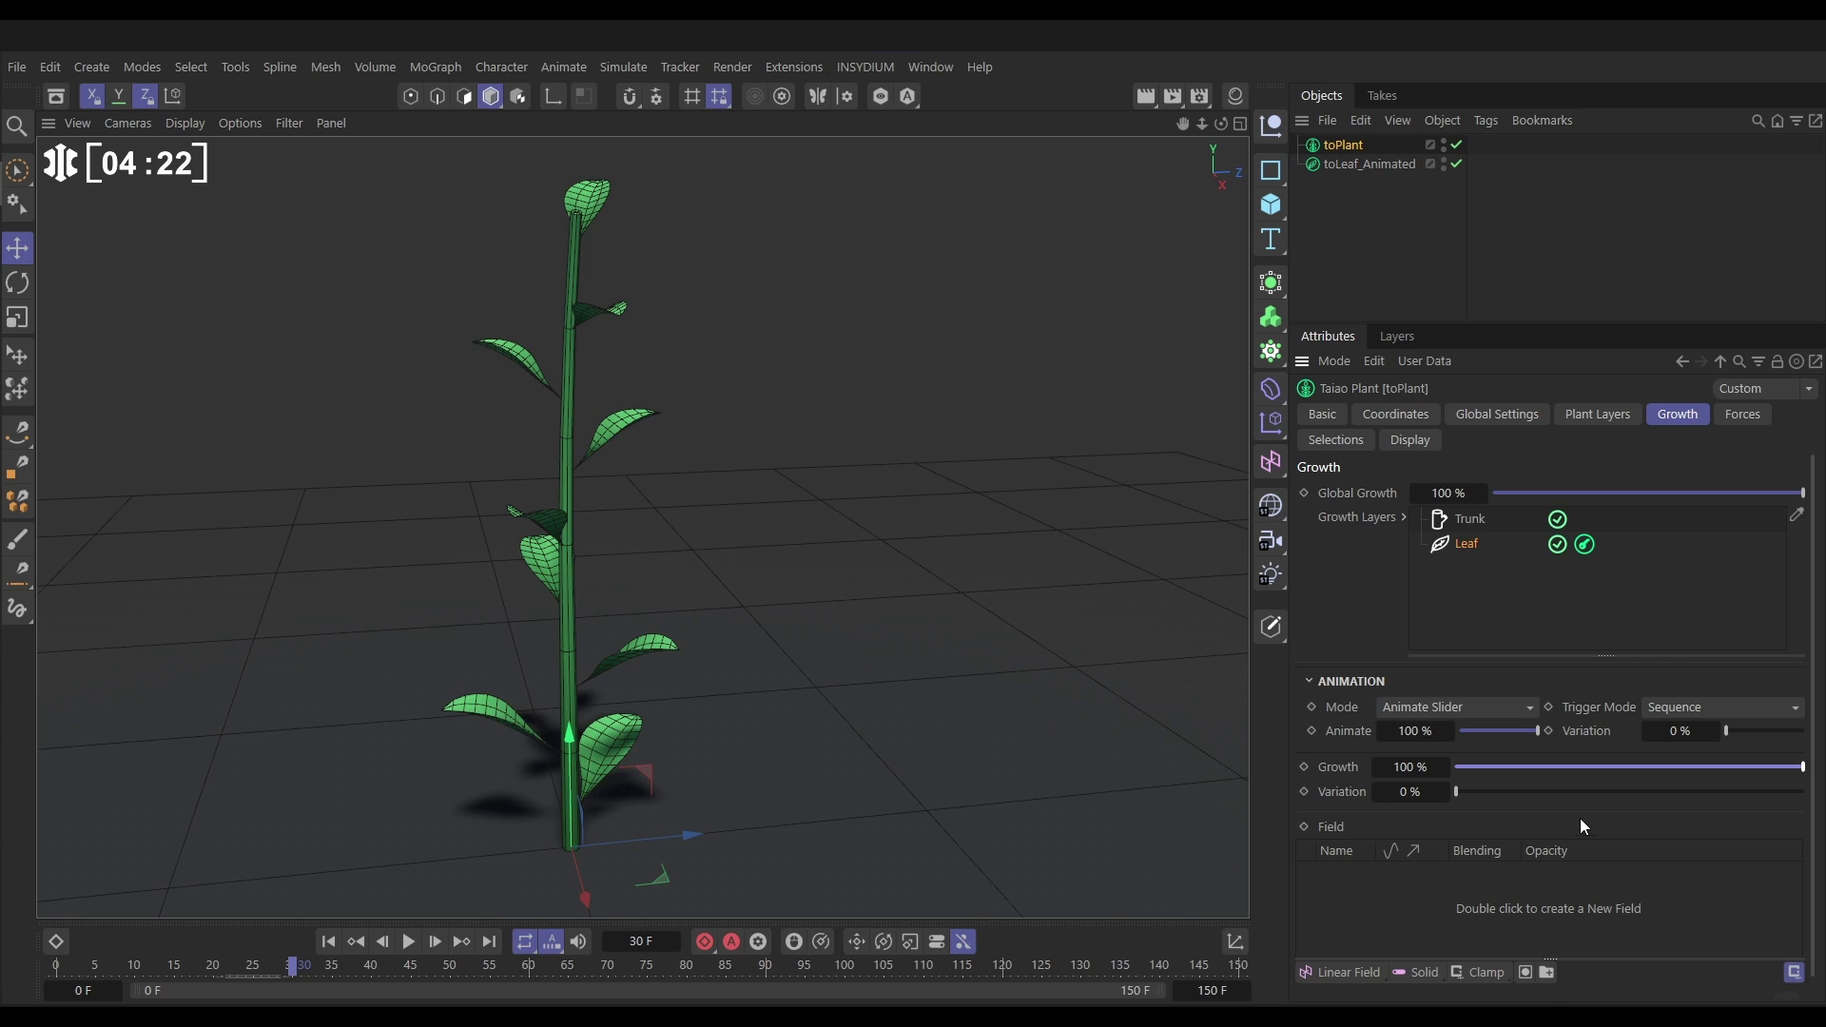
# Return leaf animation to Growth Slider mode and set Trigger Mode to Field
pyautogui.click(1420, 704)
pyautogui.click(1426, 745)
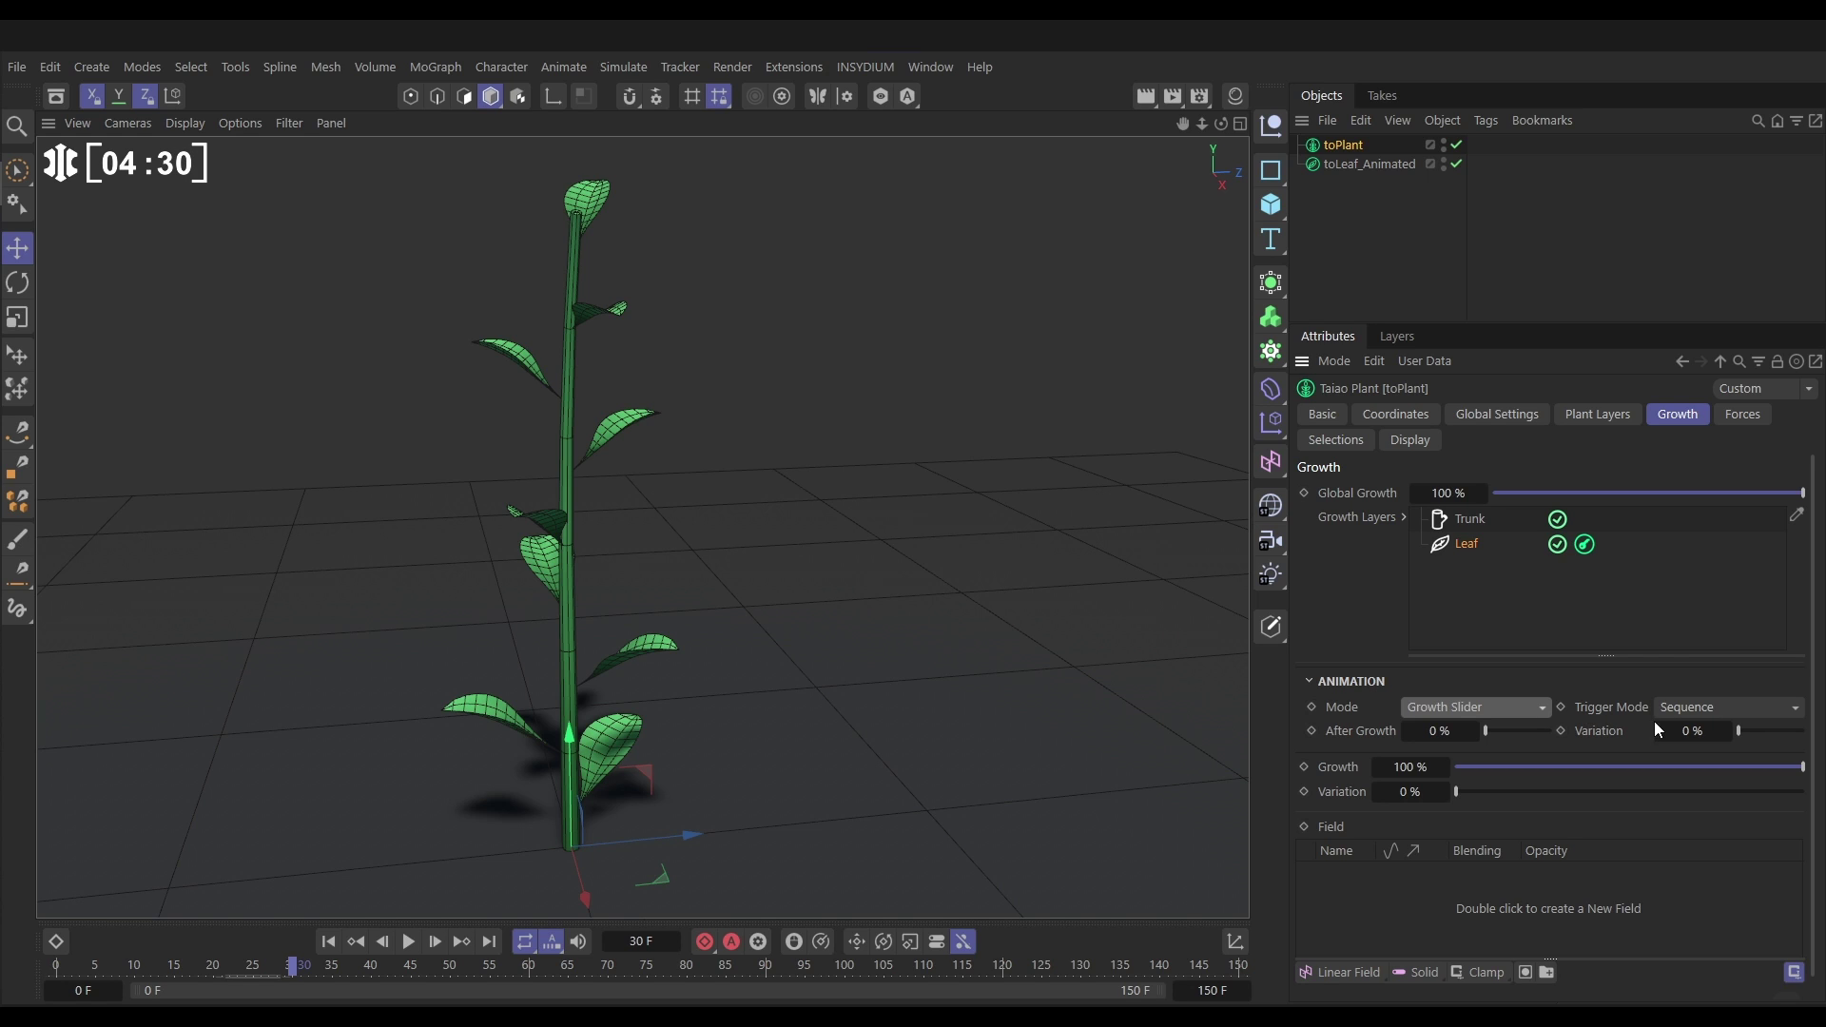
pyautogui.click(1688, 706)
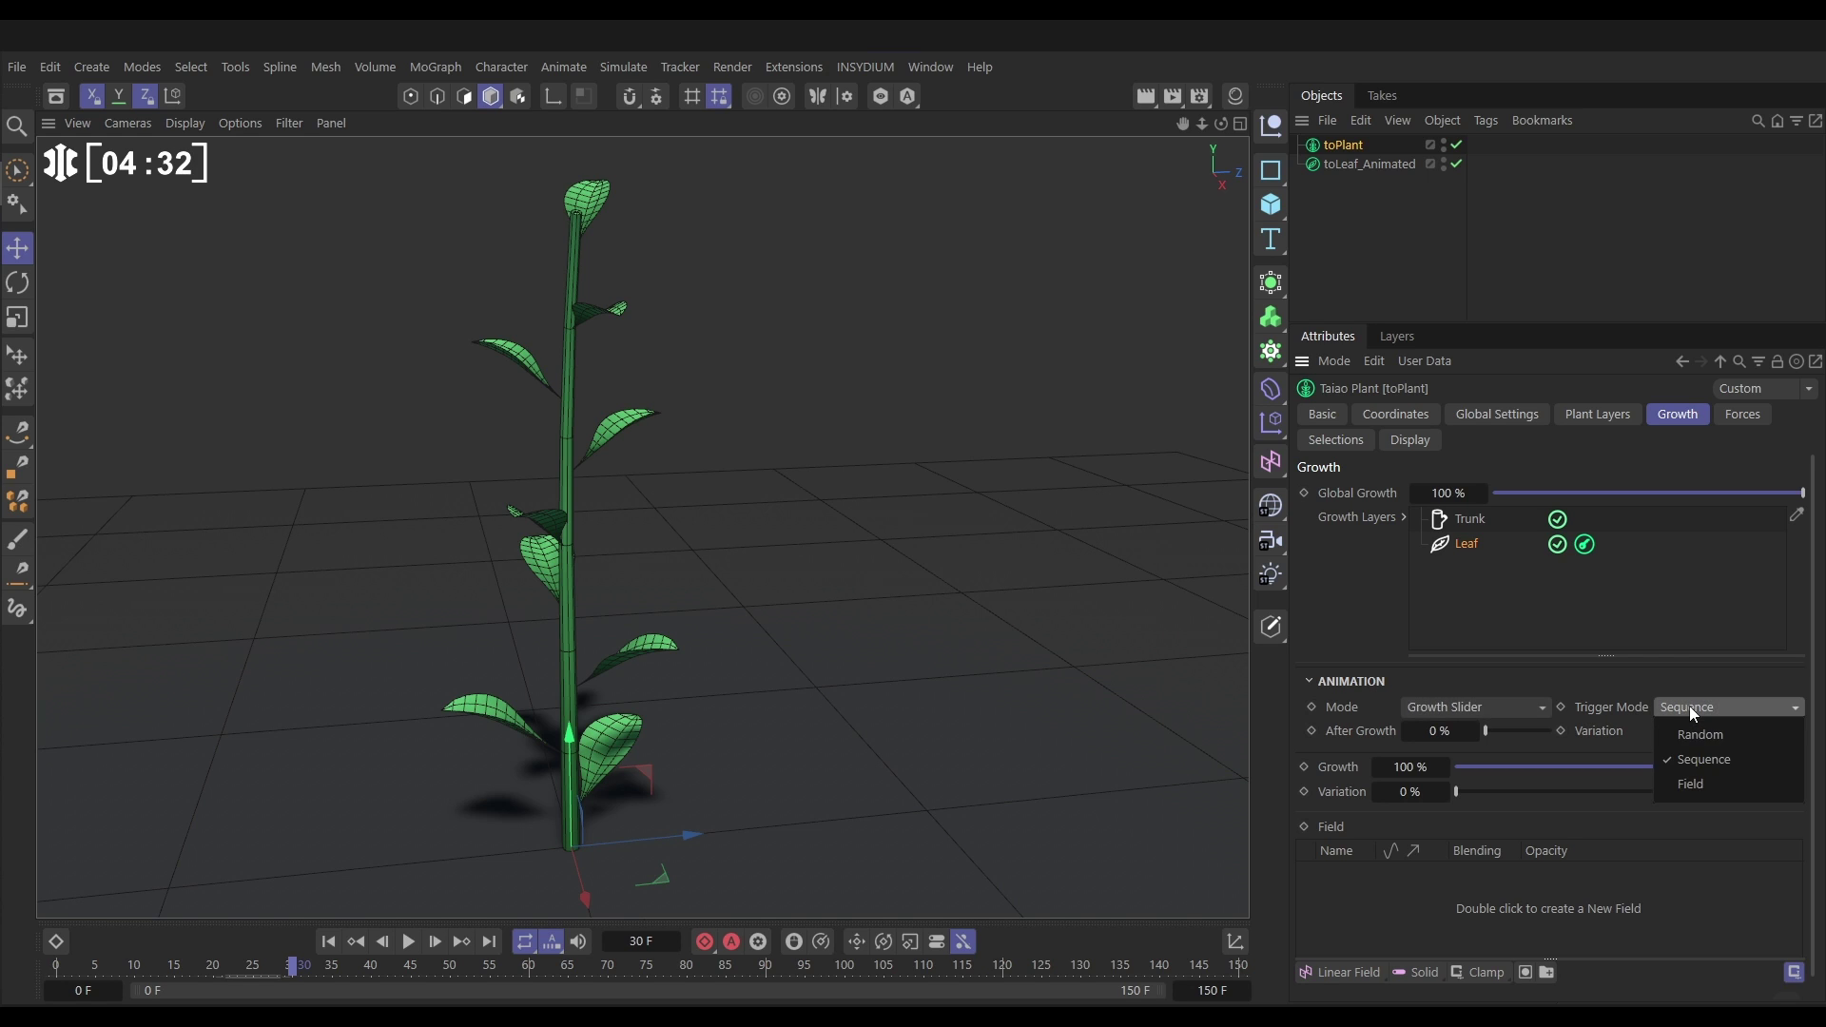
pyautogui.click(1699, 781)
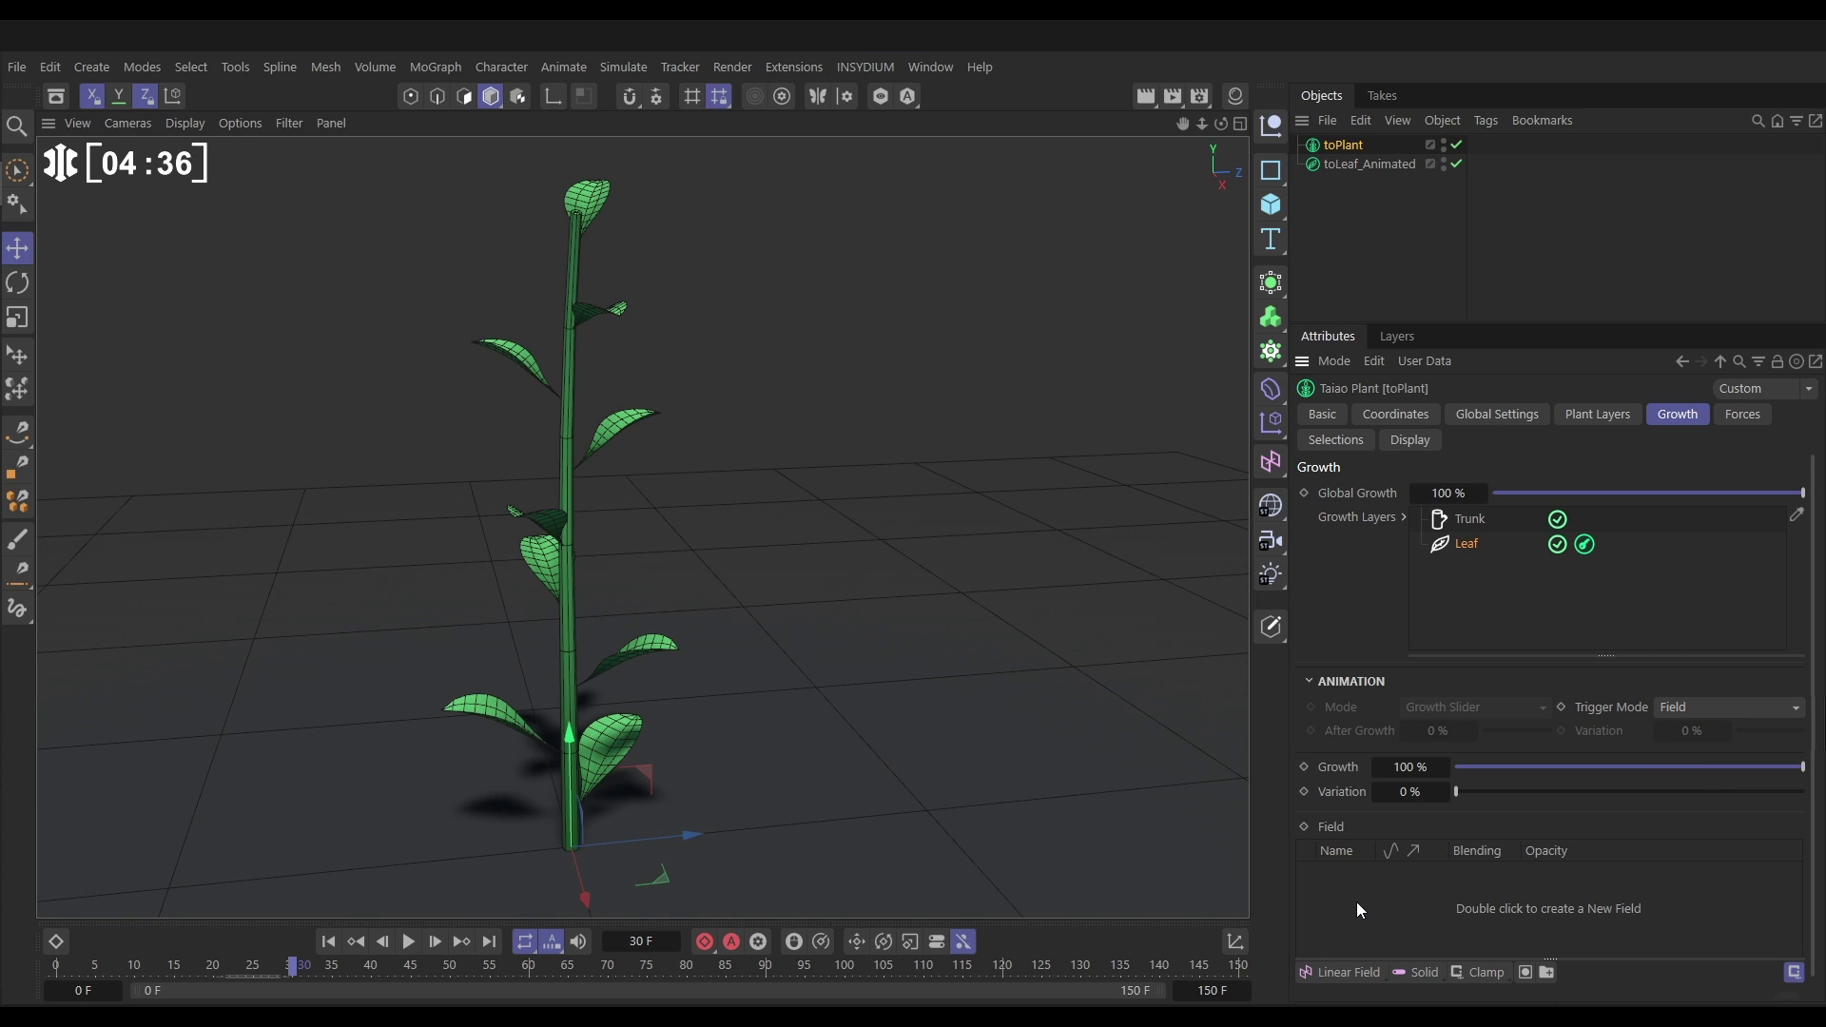
# Add a Linear Field pointing -Y, shorten it to 9 cm, and raise it up the stem
pyautogui.click(1328, 970)
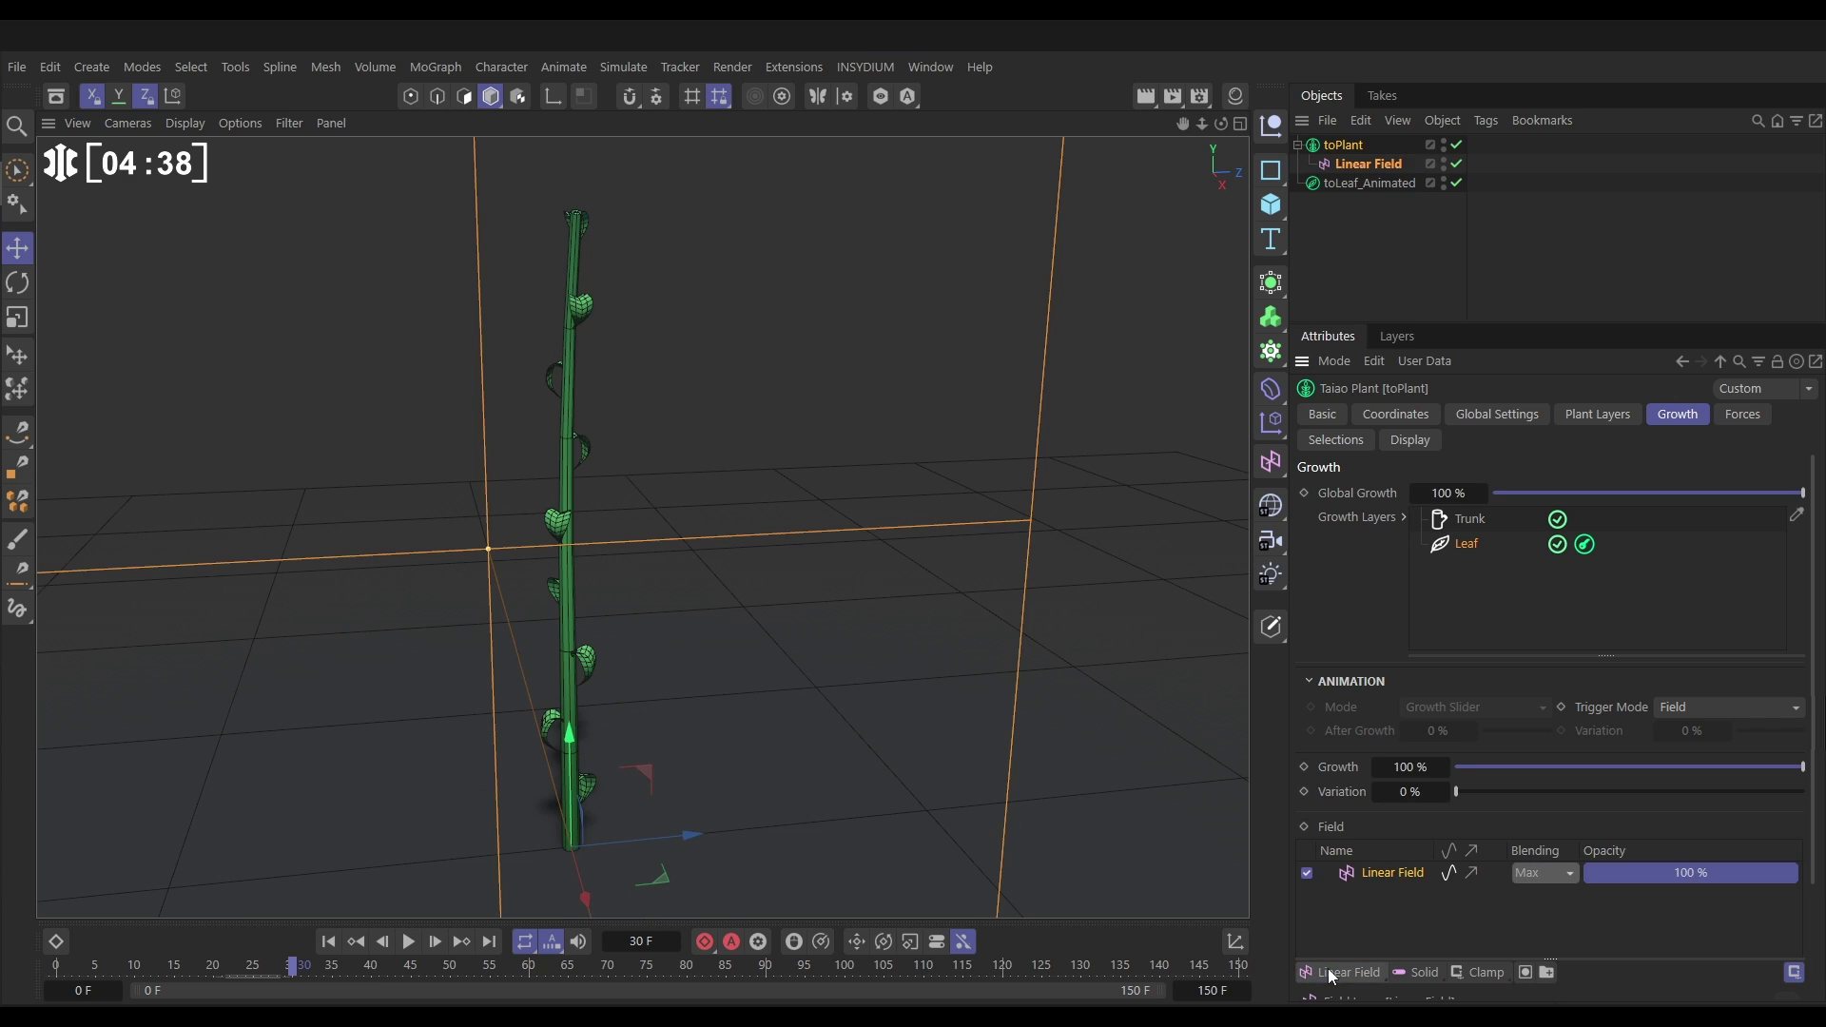
pyautogui.moveTo(1813, 800); pyautogui.dragTo(1813, 956)
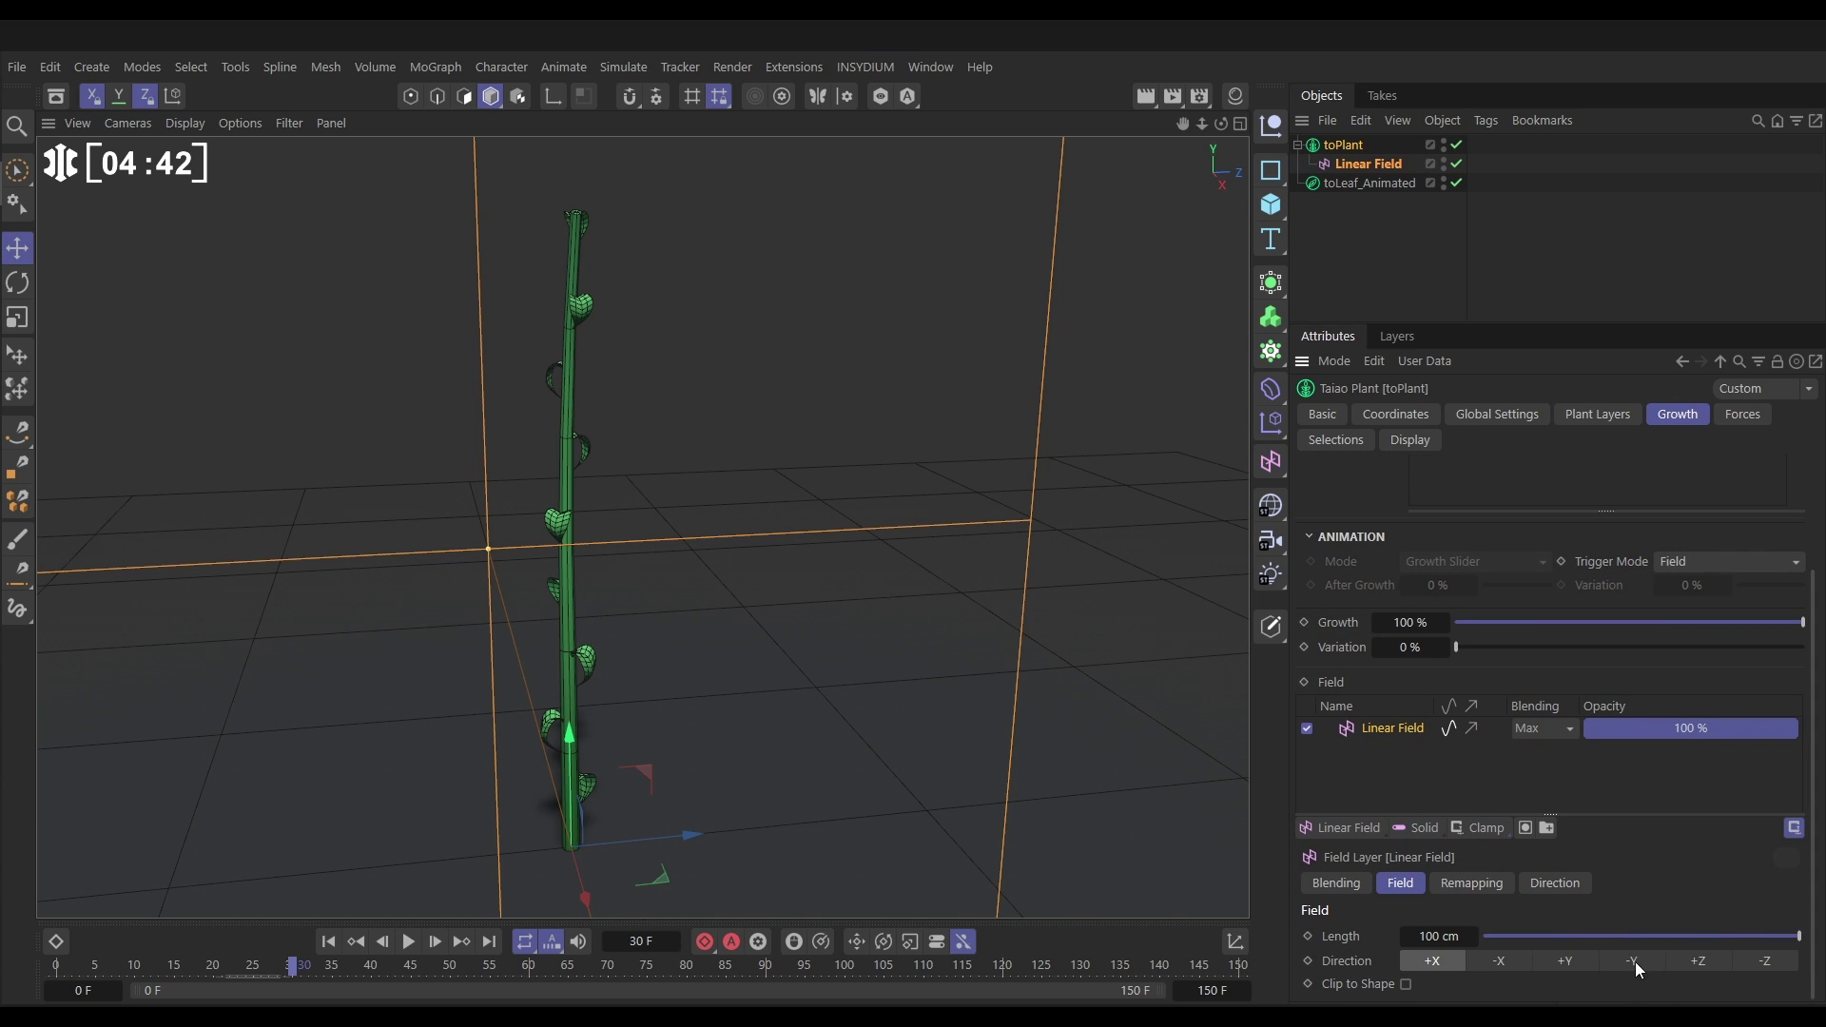
pyautogui.click(1633, 960)
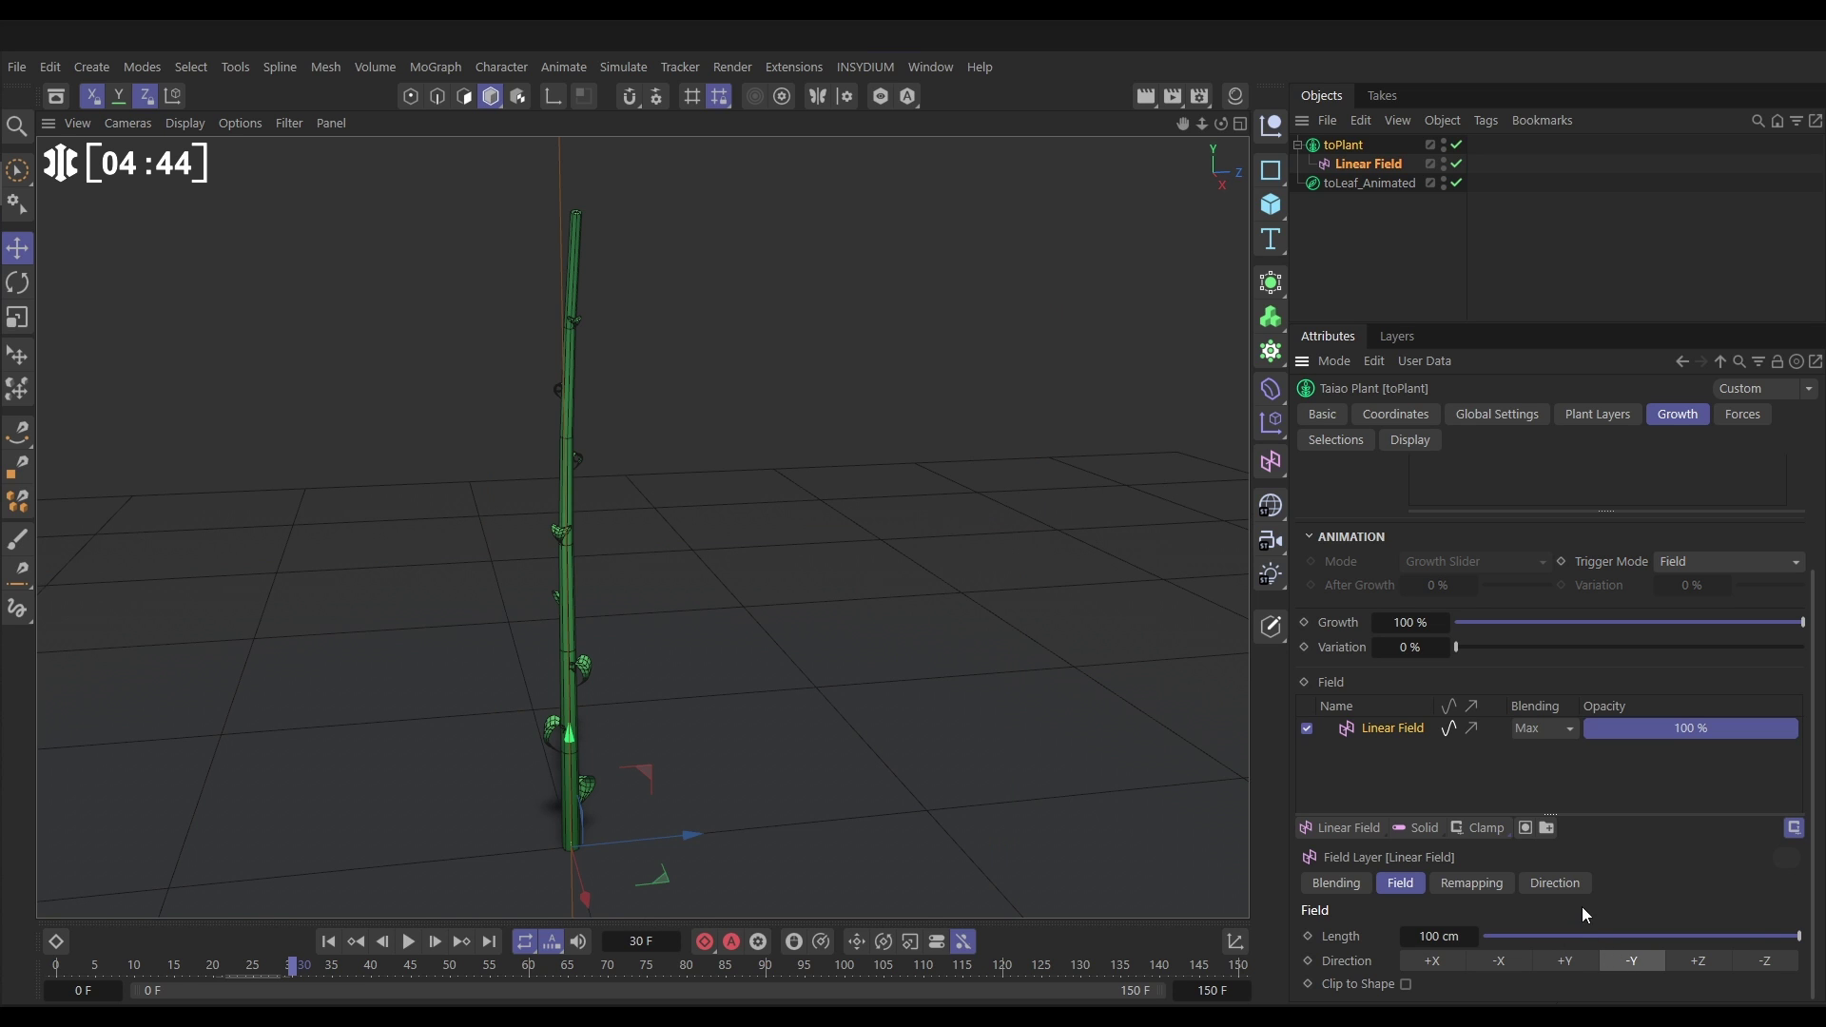
pyautogui.moveTo(1796, 937); pyautogui.dragTo(1514, 938)
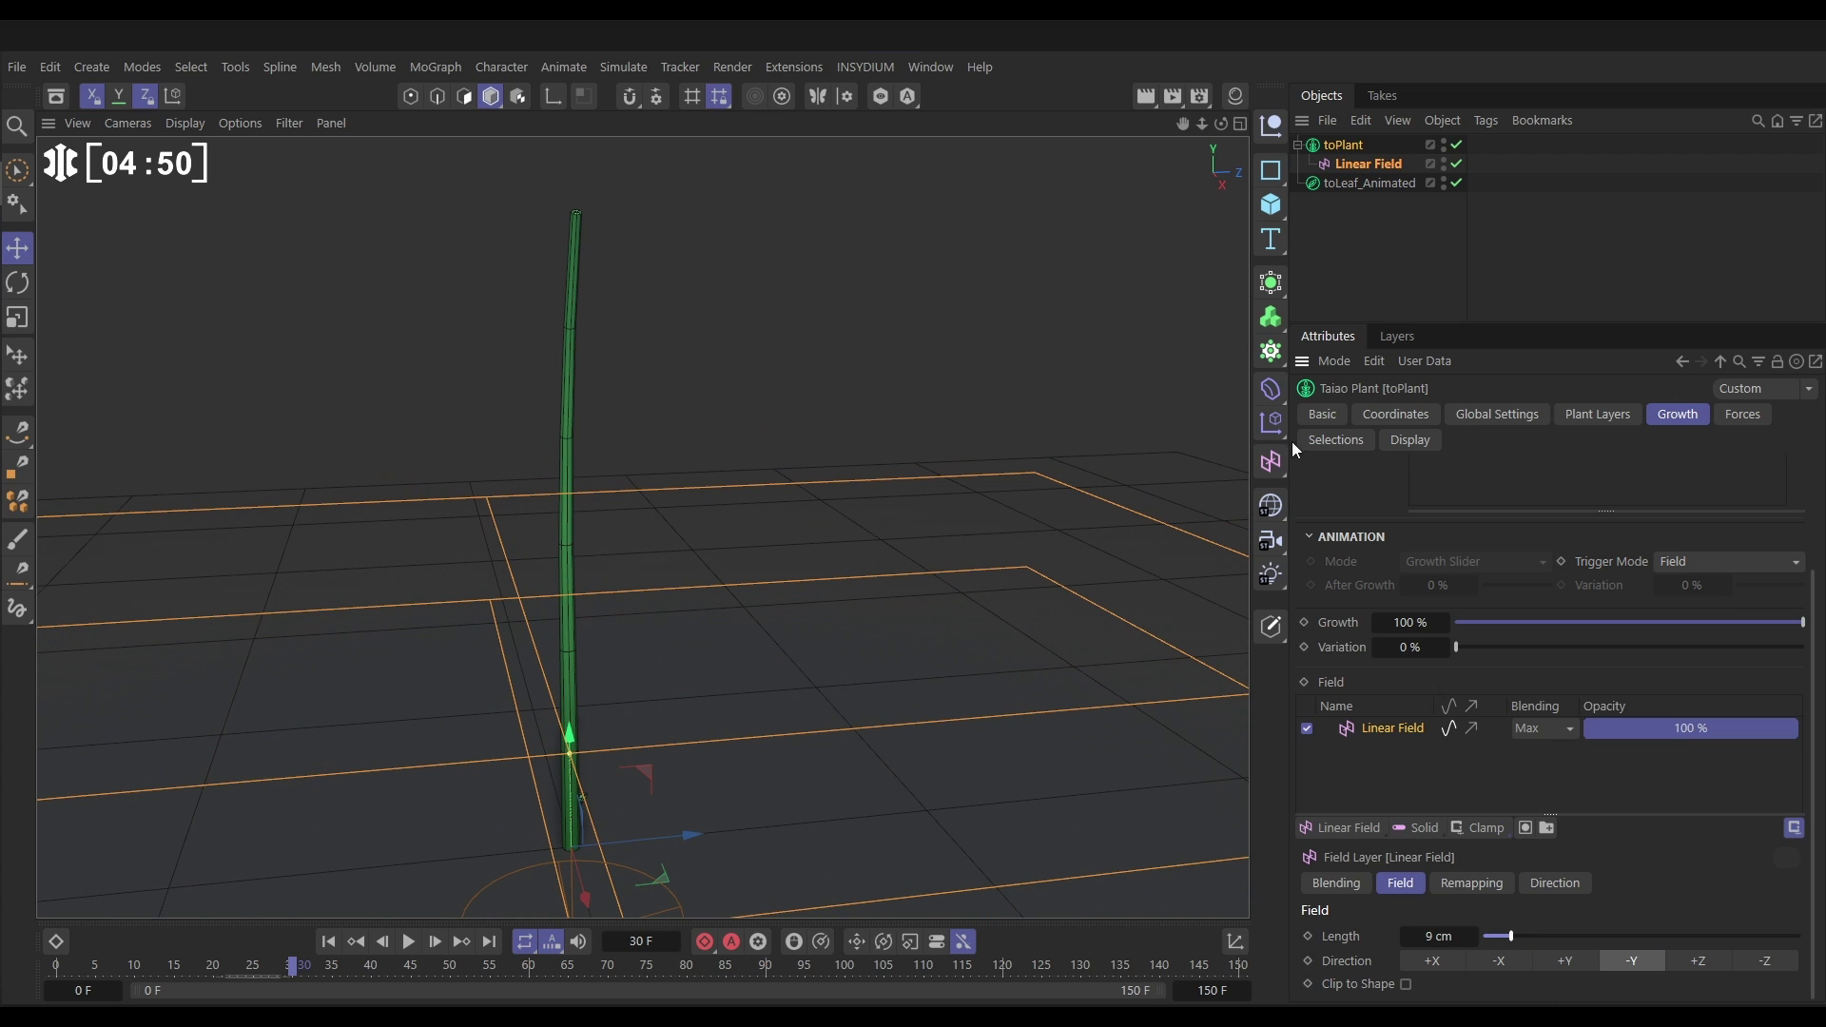
pyautogui.moveTo(567, 736)
pyautogui.mouseDown()
pyautogui.moveTo(641, 135)
pyautogui.moveTo(620, 484)
pyautogui.moveTo(574, 757)
pyautogui.moveTo(681, 140)
pyautogui.mouseUp()
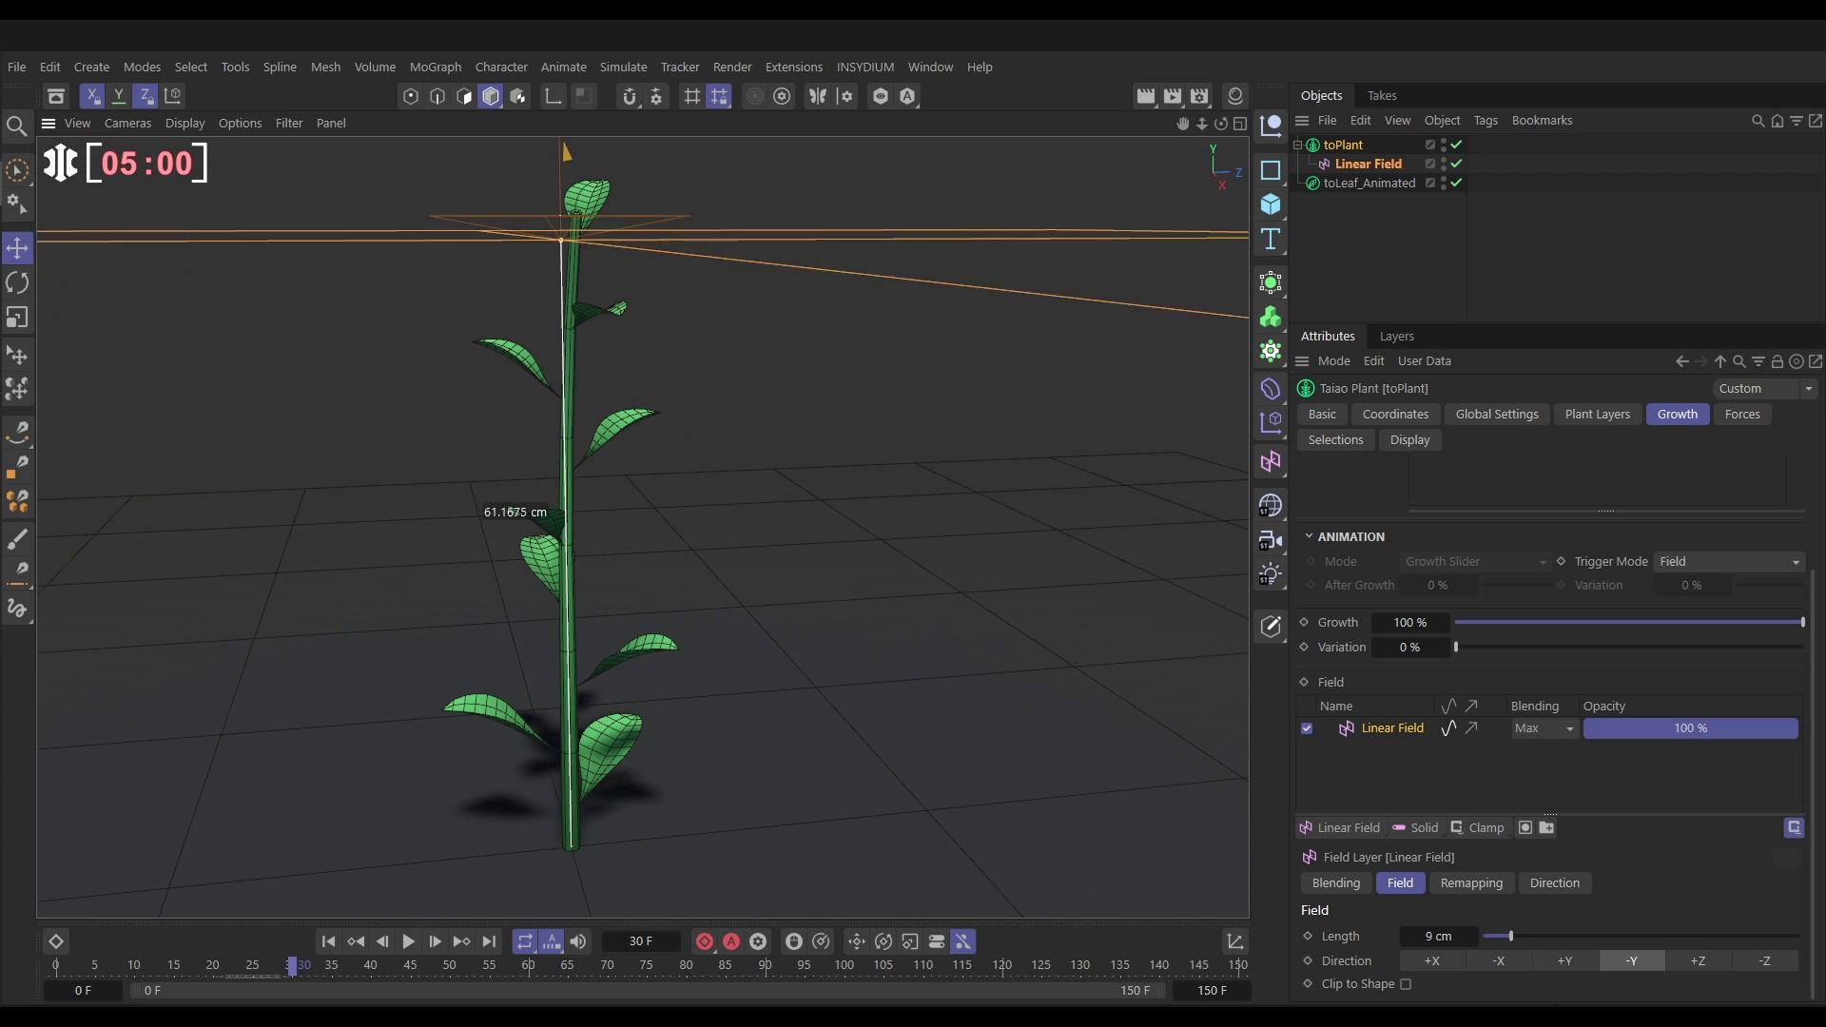